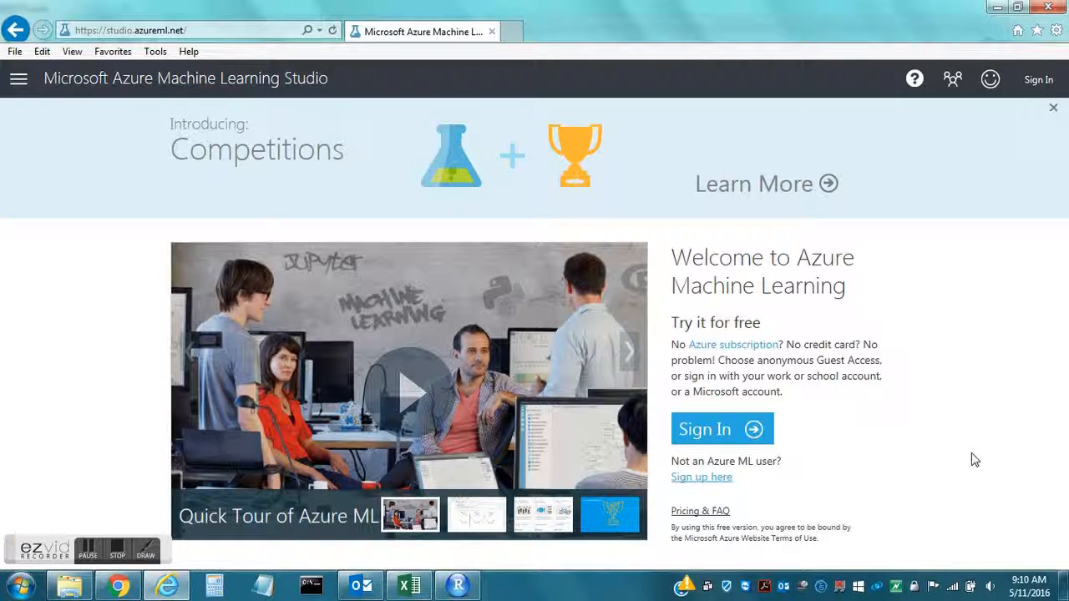
Sign in to Azure Machine Learning Studio with the saved Microsoft account, entering the account password.
click(717, 431)
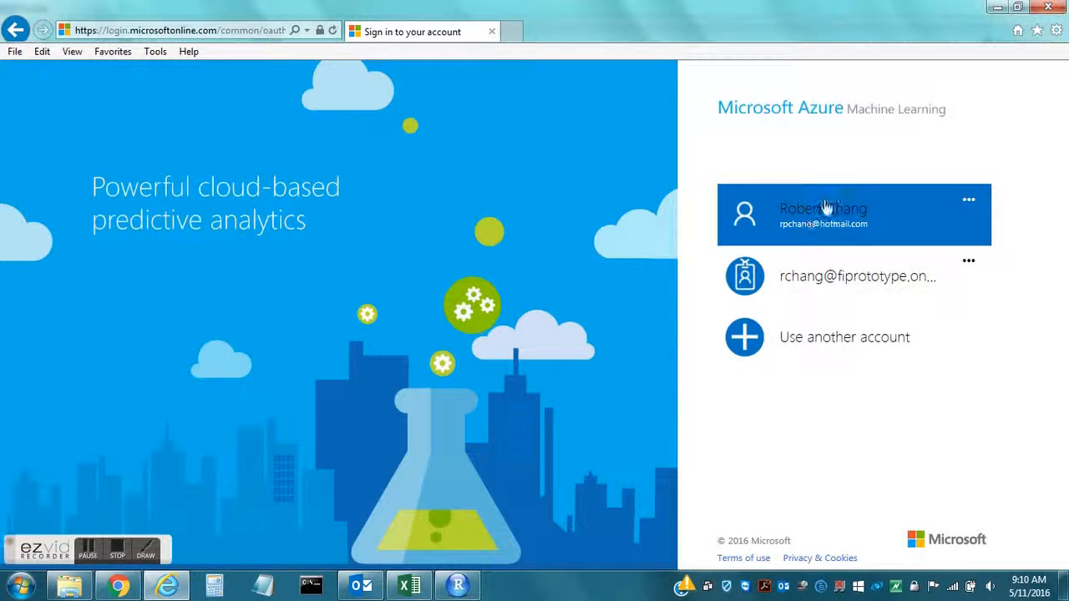
click(825, 208)
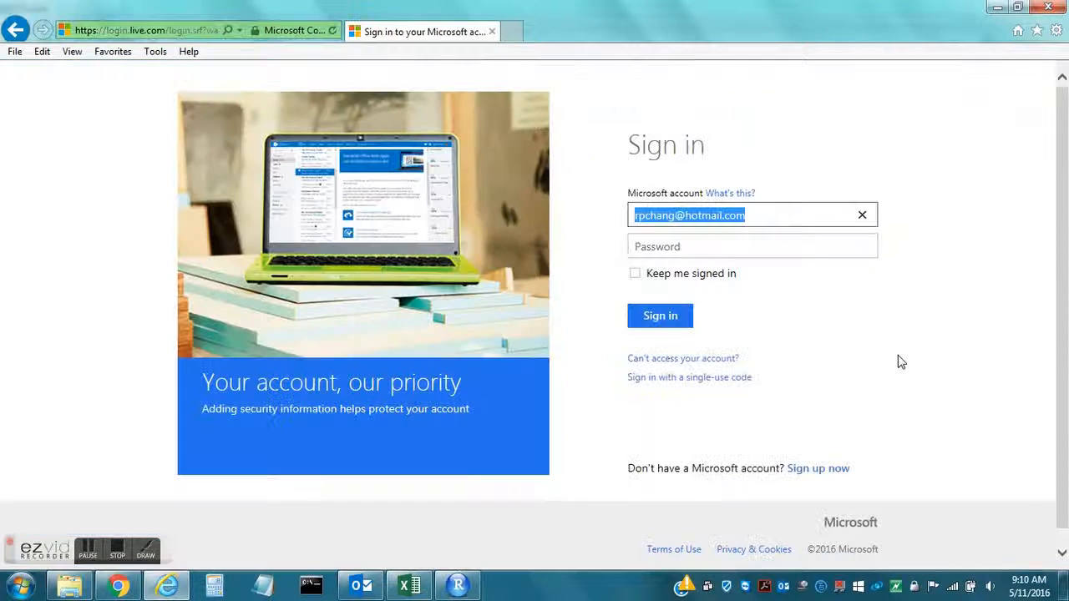
click(733, 254)
text(••)
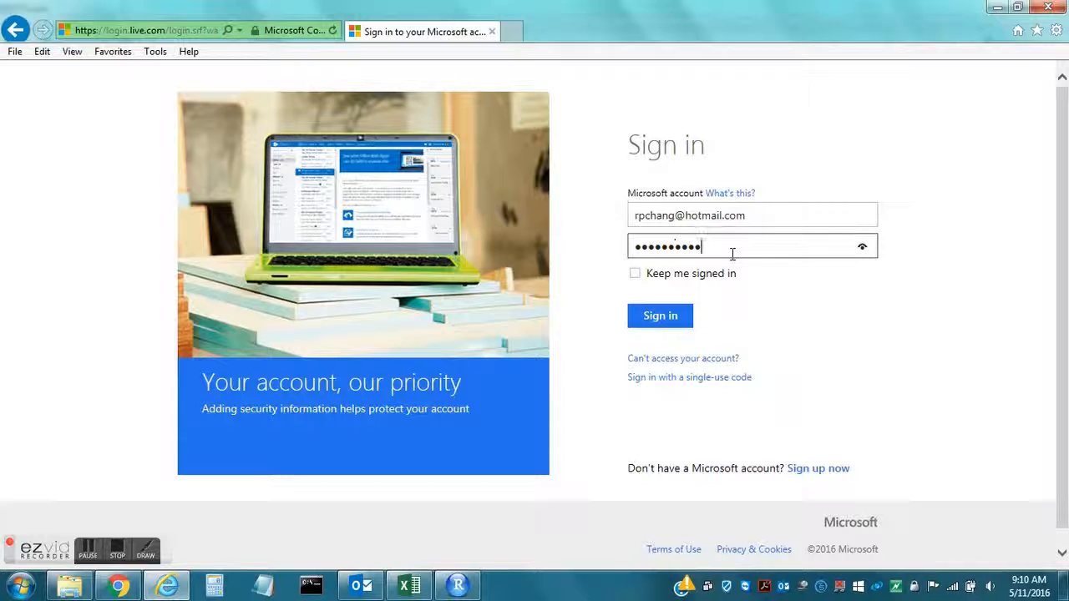
click(668, 316)
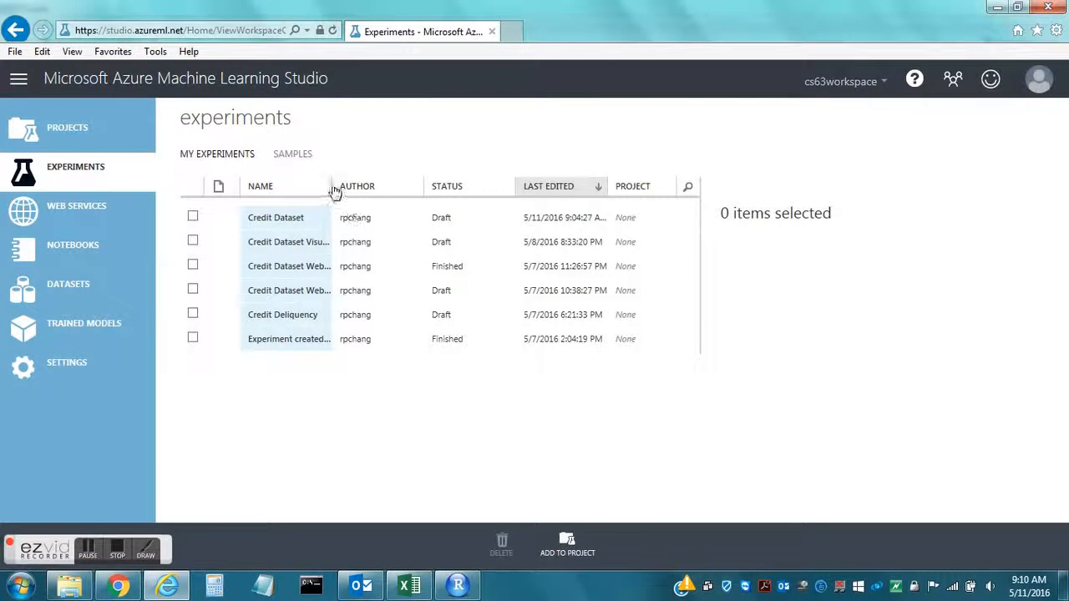
Widen the name column in the experiments list and open the Credit Dataset experiment at its first module.
drag(333, 185, 409, 178)
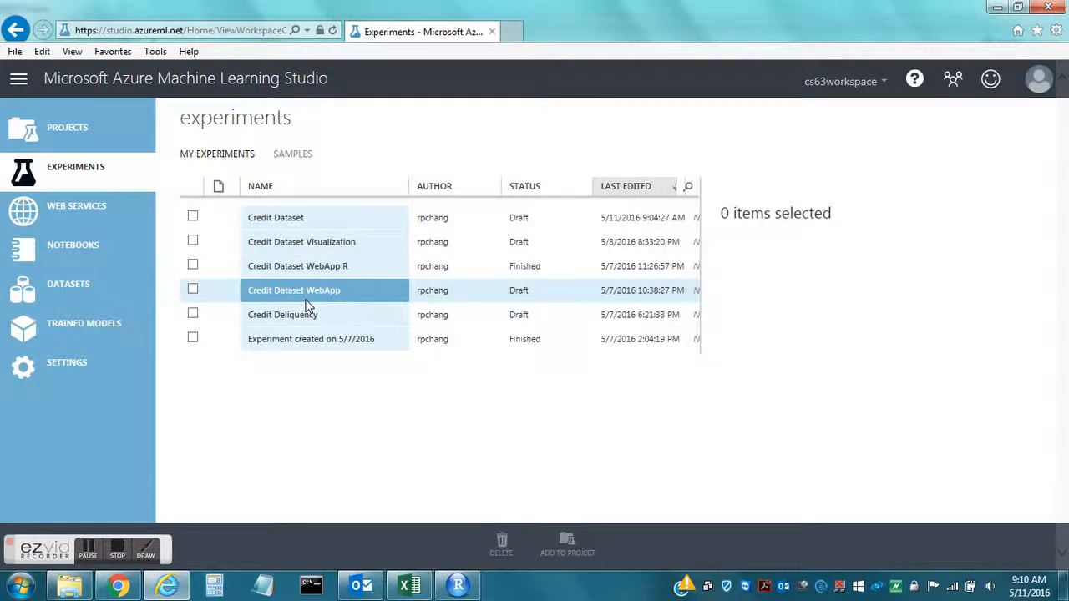
click(294, 221)
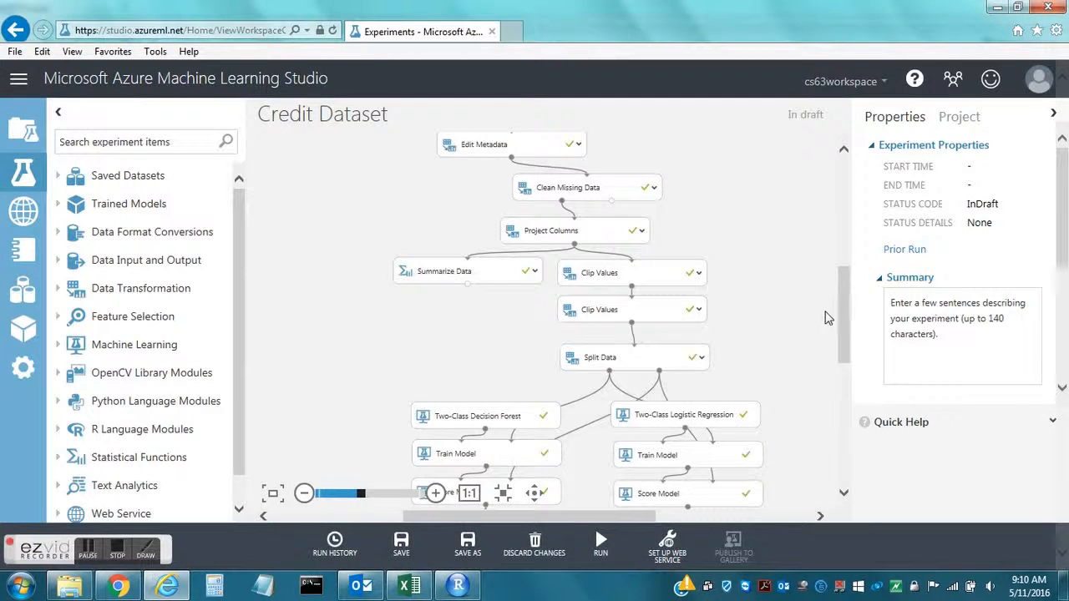
drag(844, 322, 824, 301)
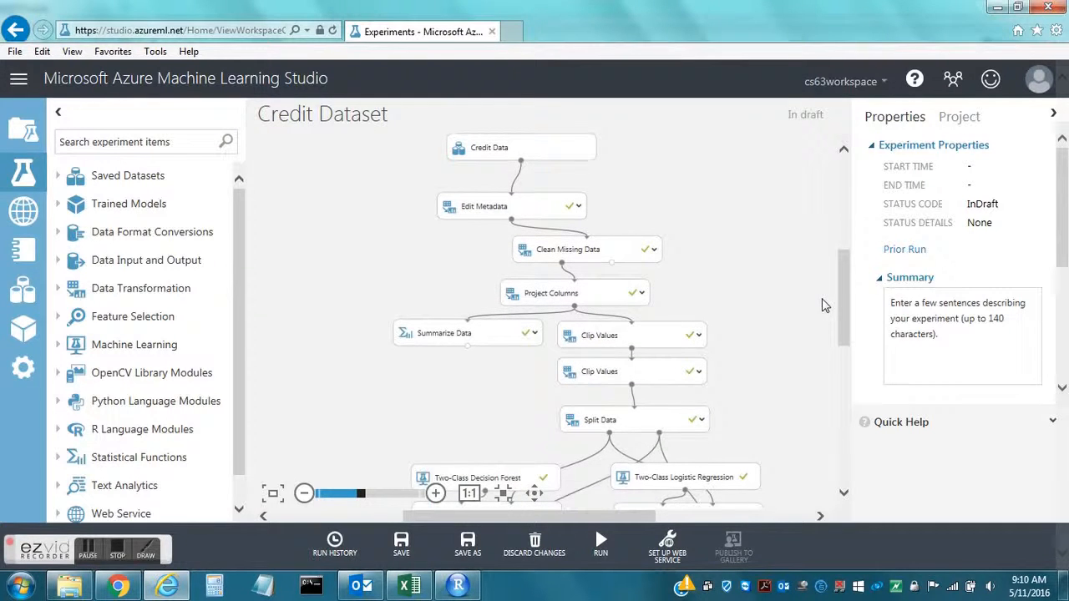
Place the saved German Credit dataset on the experiment canvas and delete it again.
click(58, 177)
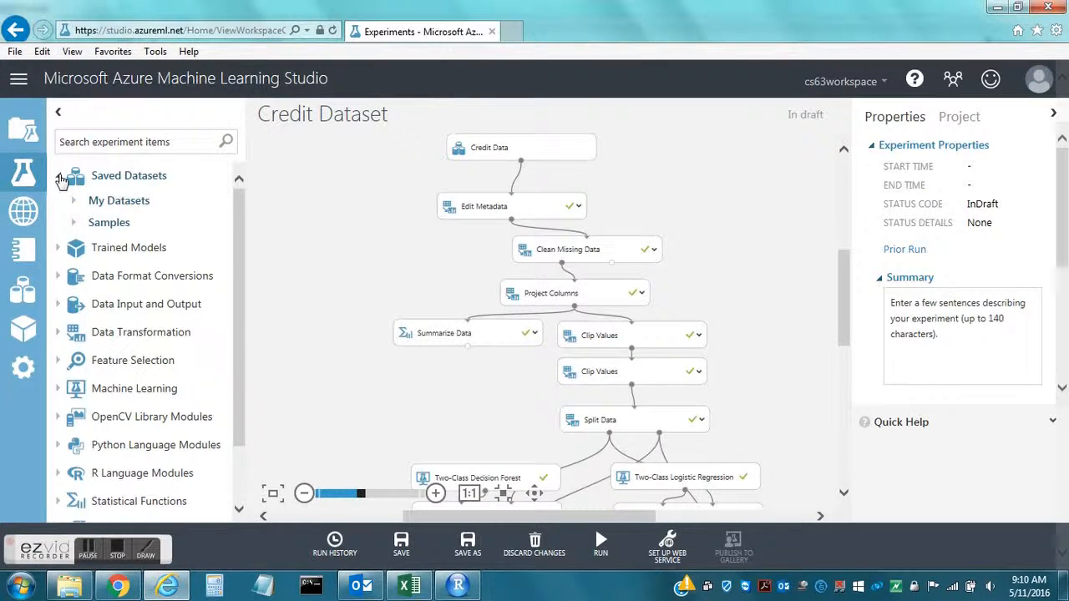
click(74, 203)
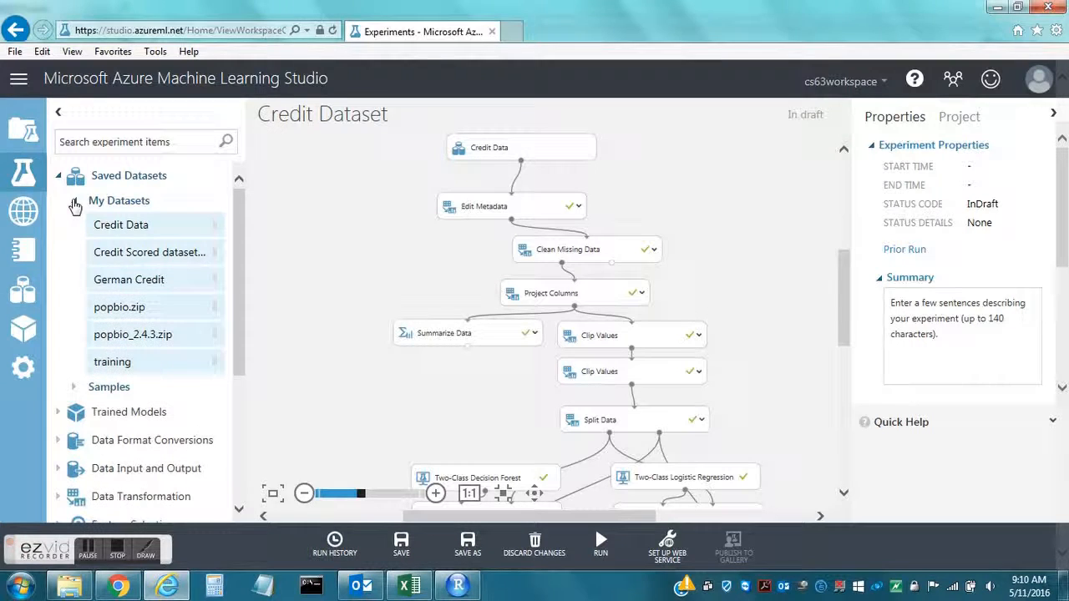
drag(115, 279, 336, 254)
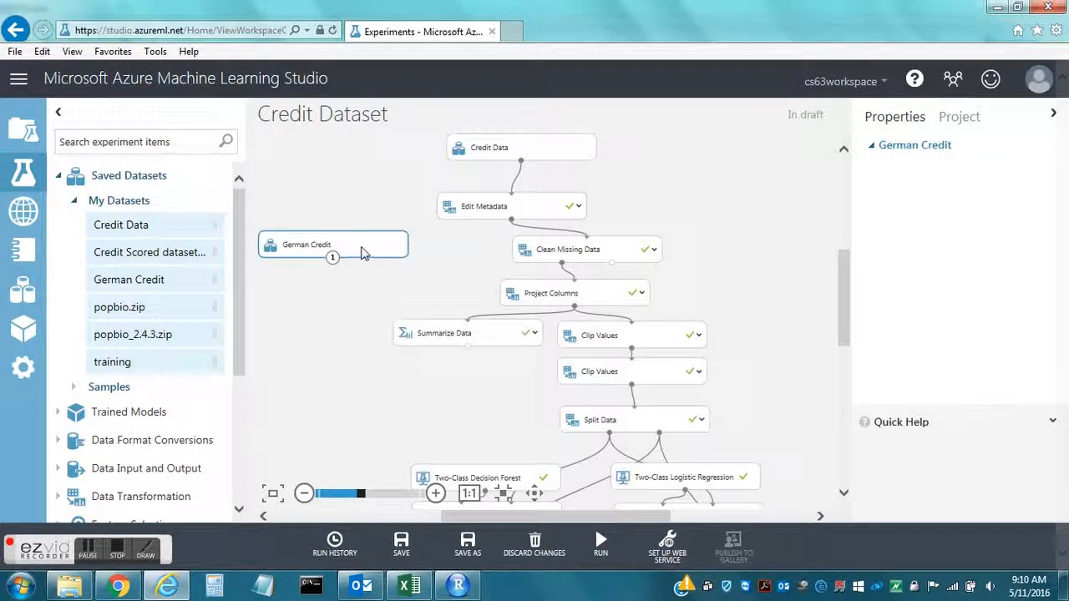
key(Delete)
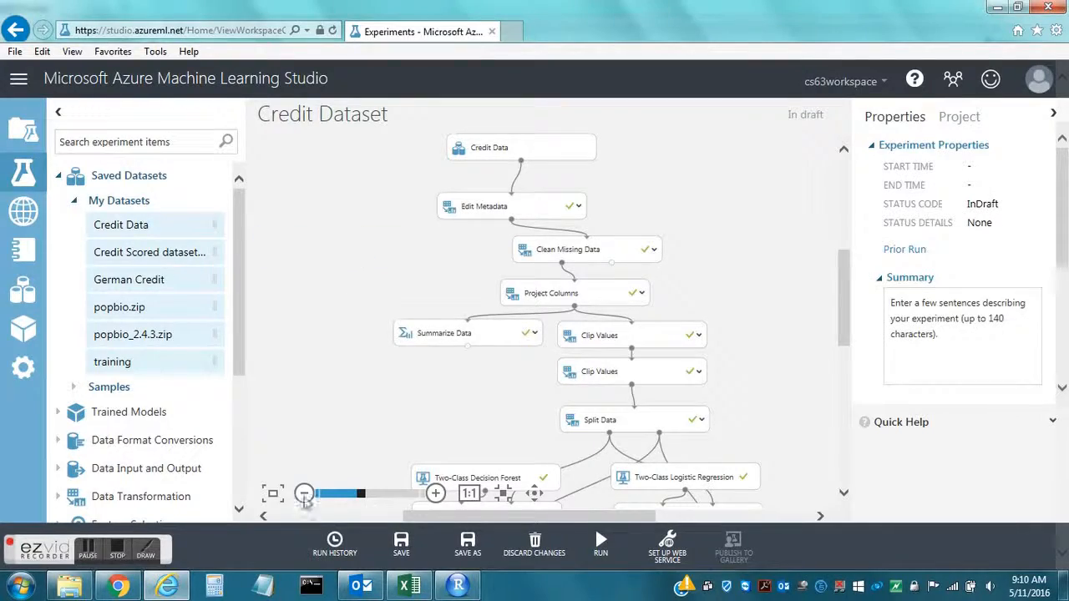
Switch to Chrome and view the data files of Kaggle's Give Me Some Credit competition.
click(167, 586)
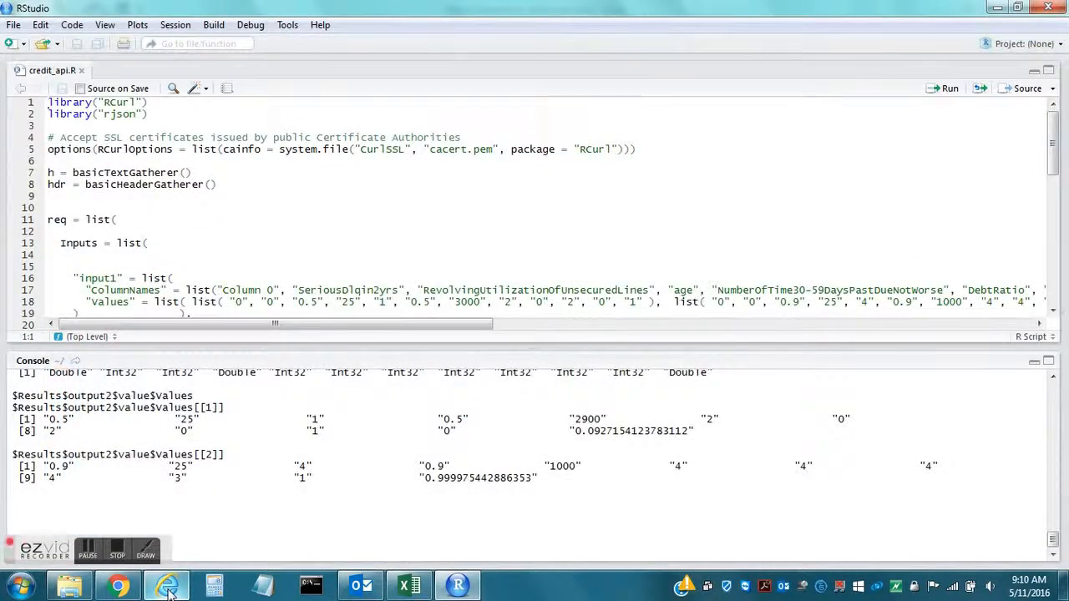
click(167, 587)
click(118, 587)
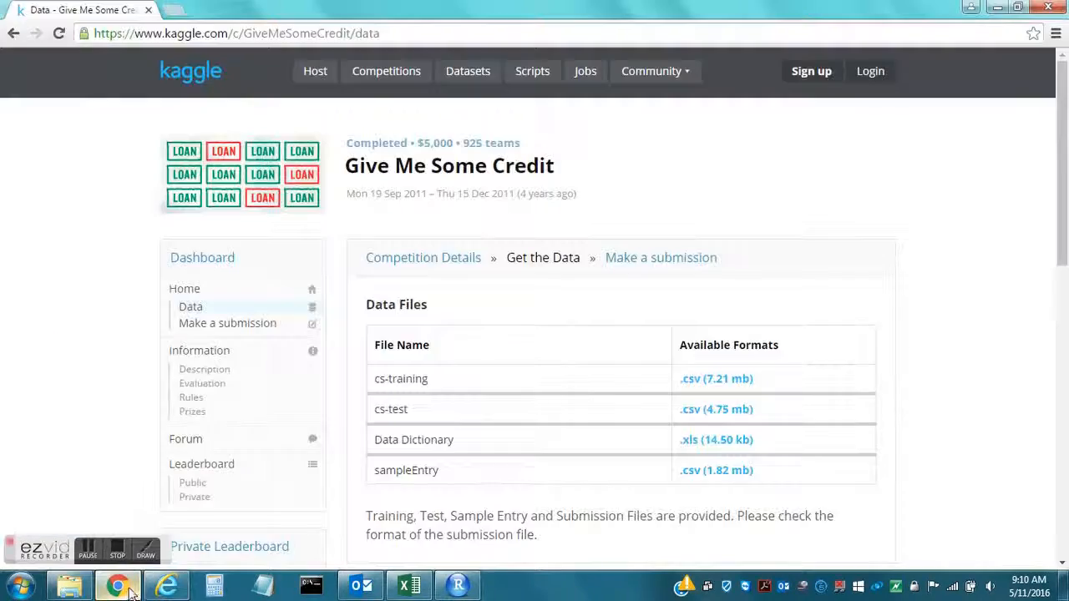
scroll(1014, 254, down, 1)
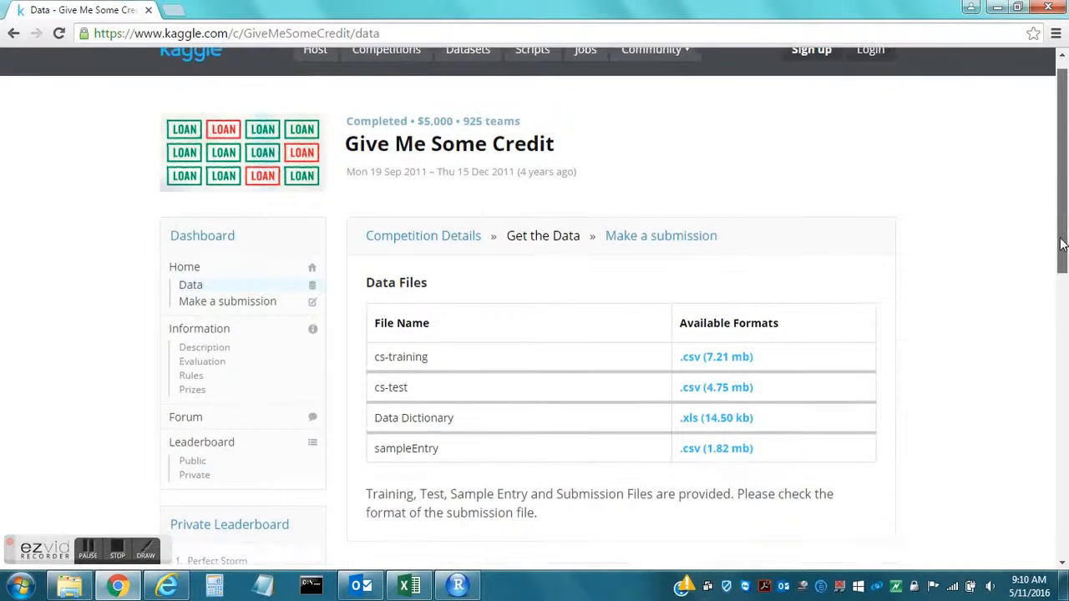
Switch to Excel and examine the variable descriptions in Data Dictionary.xls, highlighting the SeriousDlqin2yrs name and description.
click(407, 587)
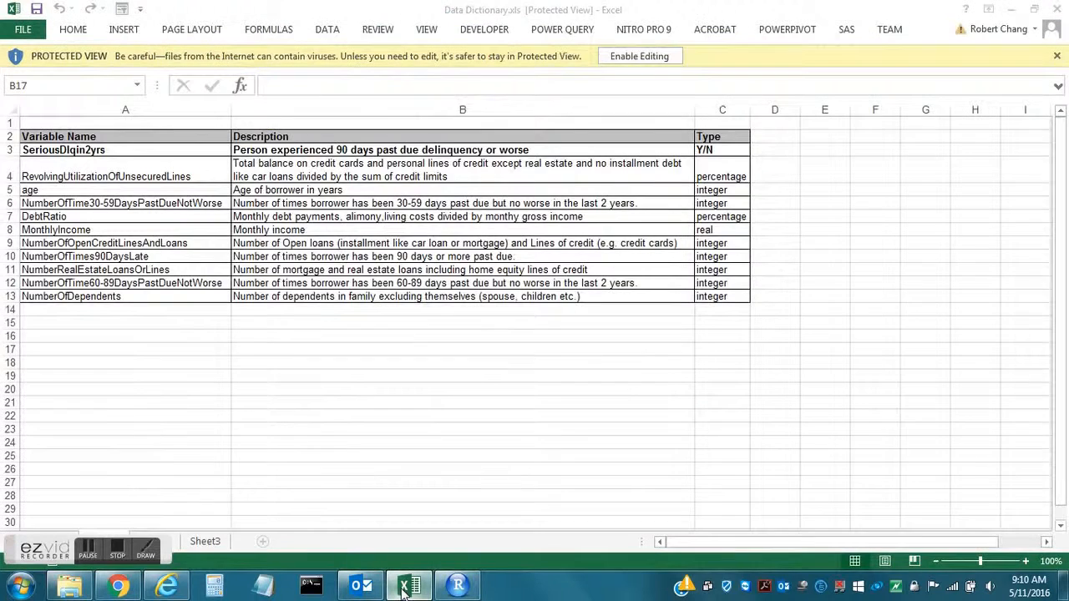
click(144, 375)
click(305, 364)
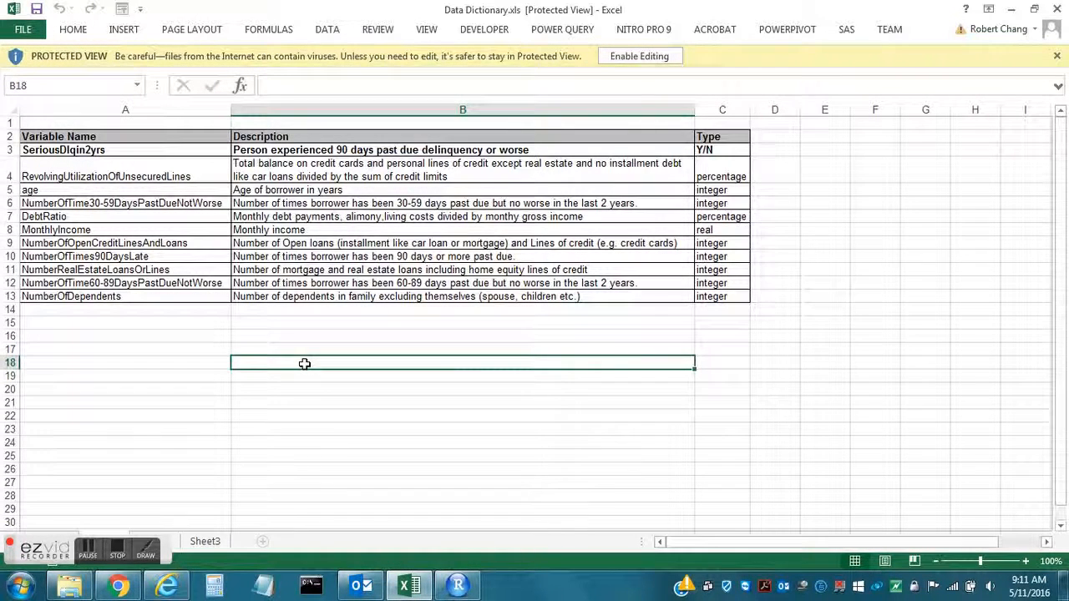
drag(143, 148, 242, 150)
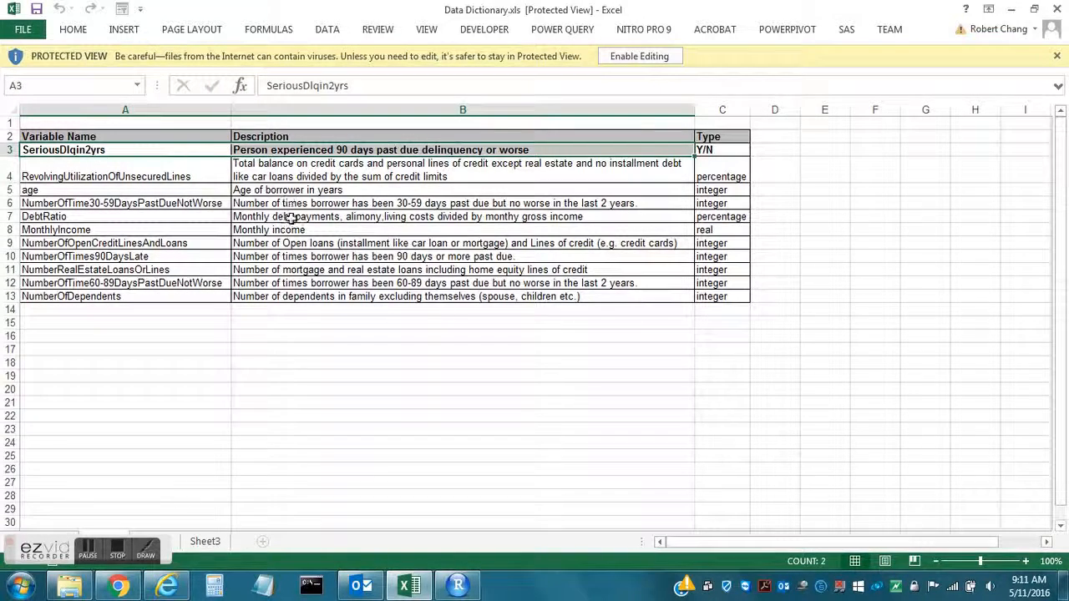
click(1012, 9)
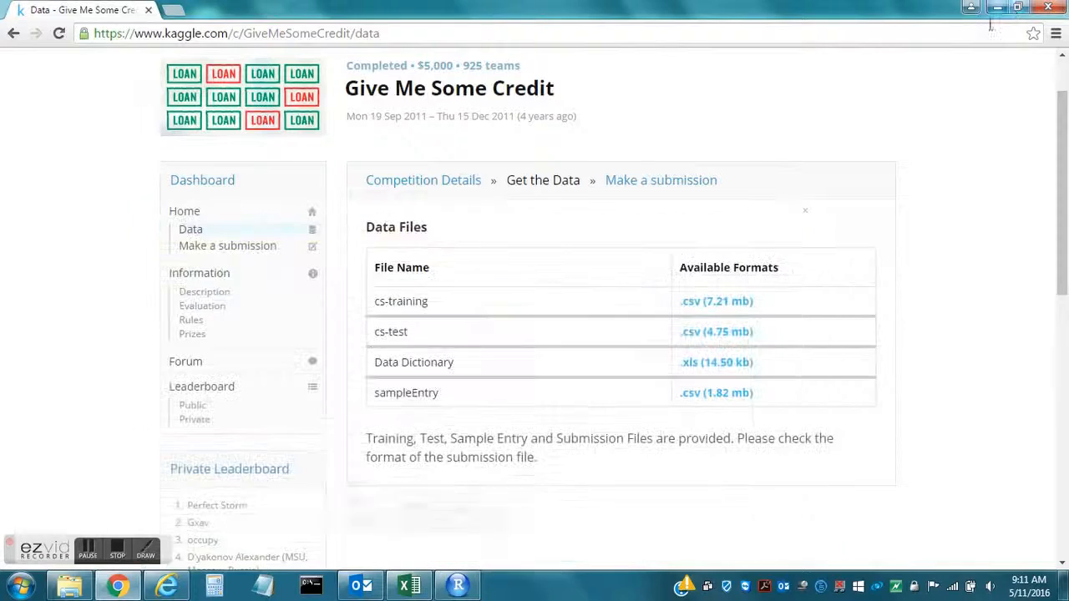
Return to Machine Learning Studio in Internet Explorer and visualize the Credit Data dataset, looking through its columns without the statistics pane.
click(167, 588)
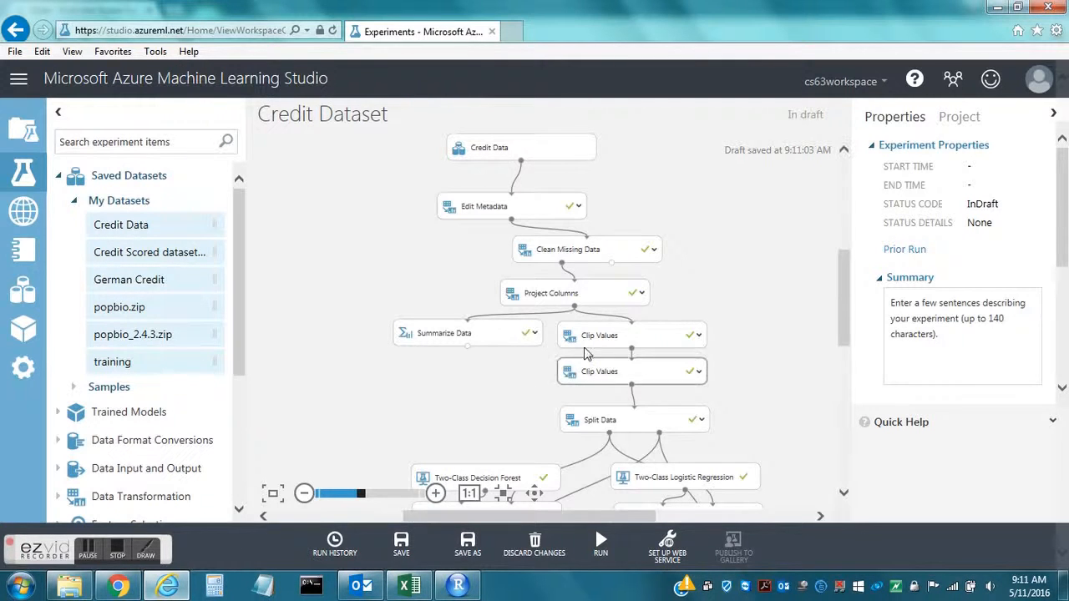
right_click(521, 162)
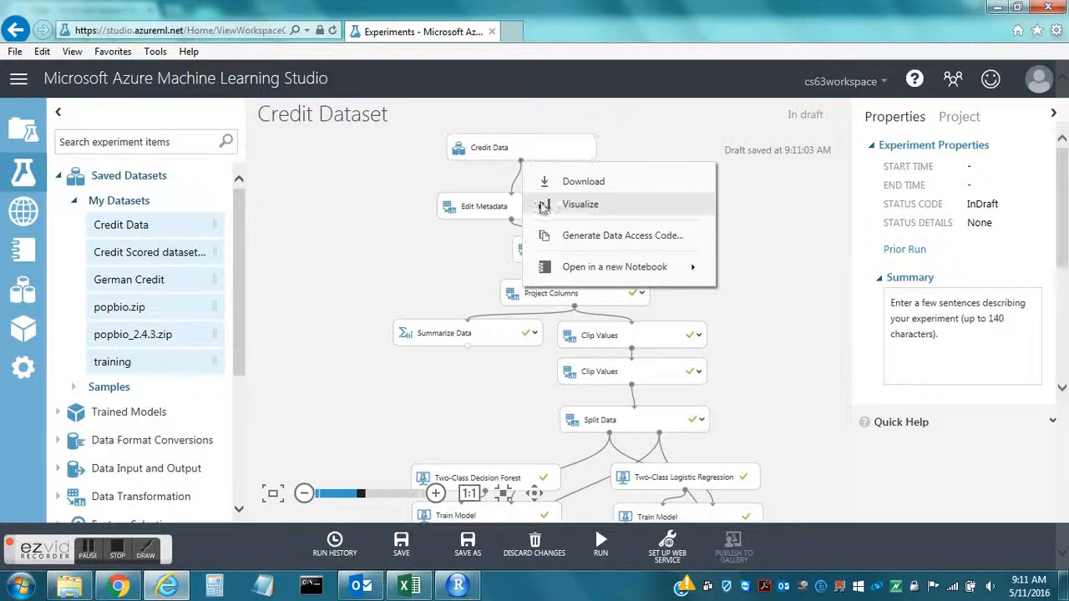
click(541, 205)
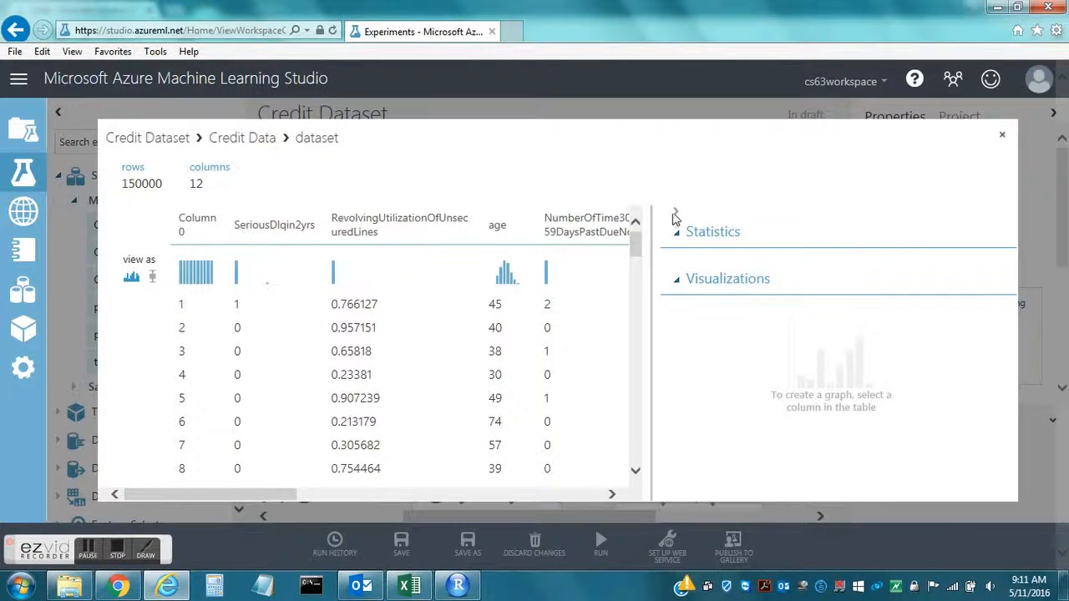
click(675, 215)
drag(466, 494, 394, 500)
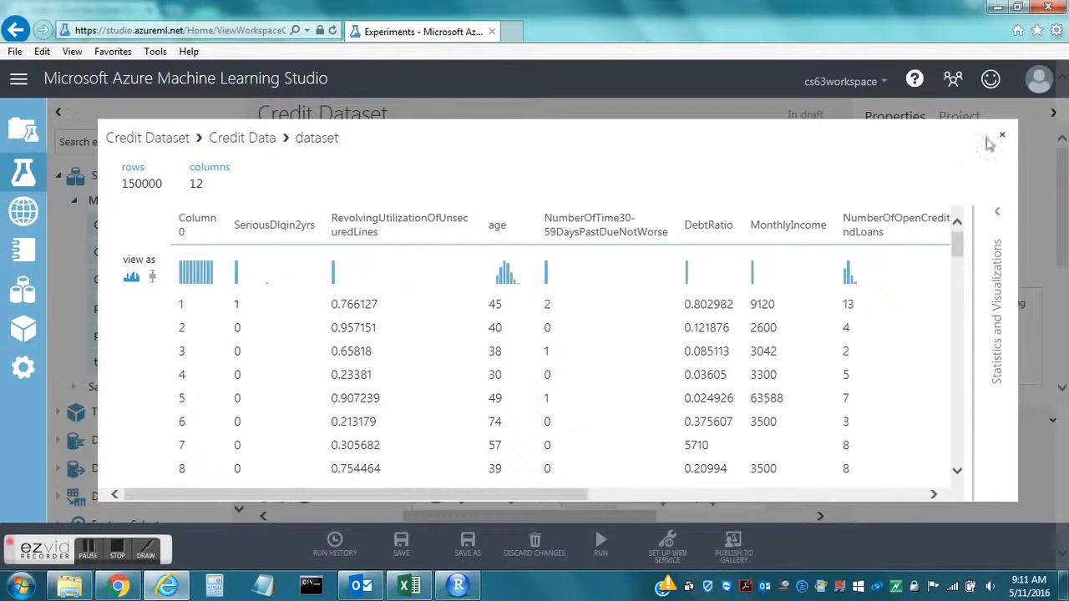
click(1006, 139)
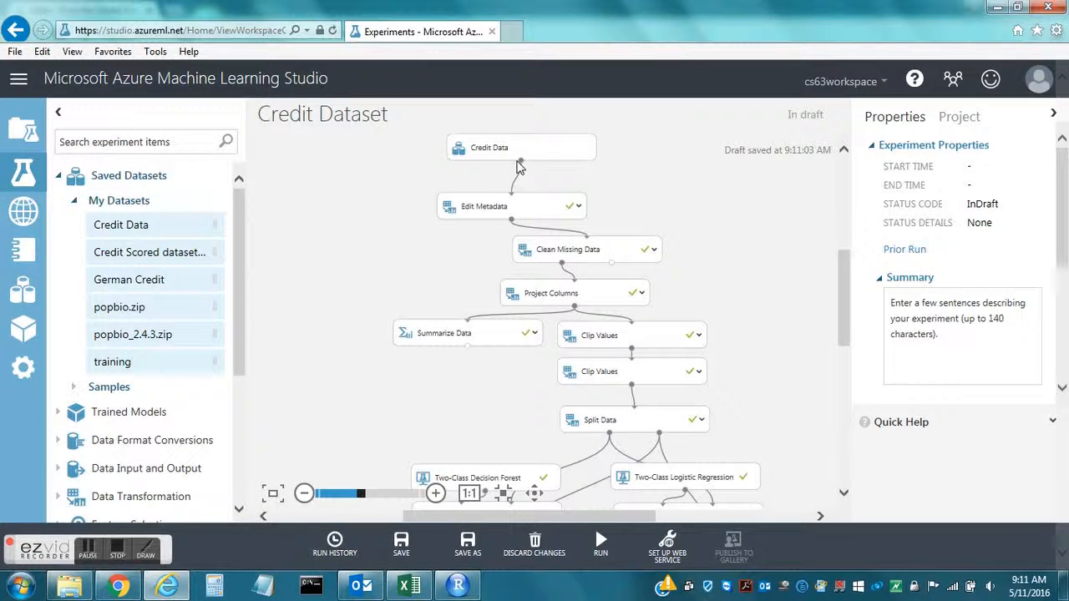
Visualize Credit Data again and examine the age column's statistics, histogram and box plot.
right_click(518, 161)
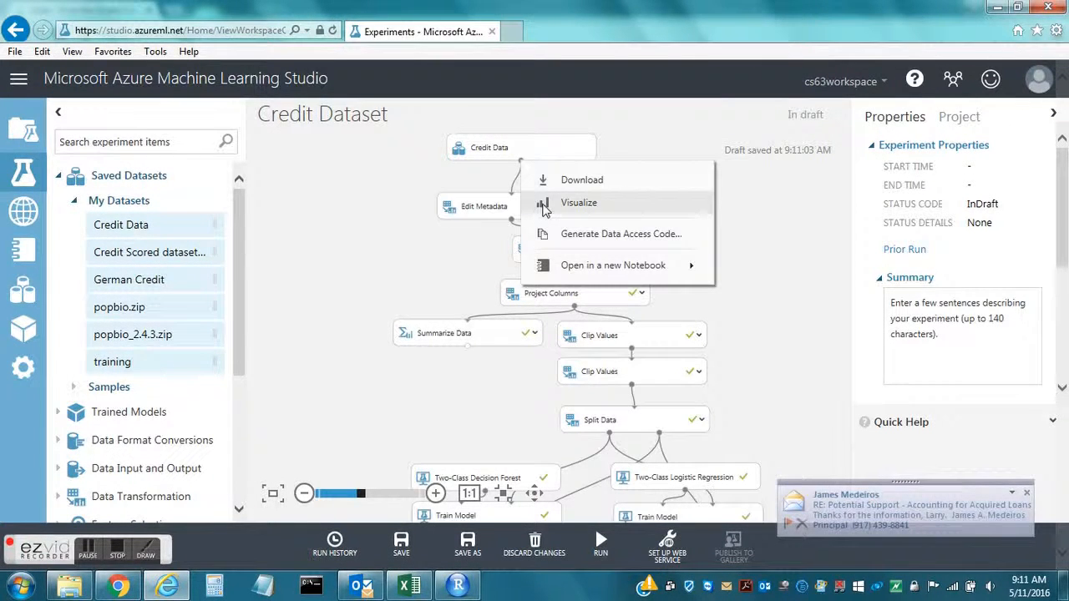
click(544, 205)
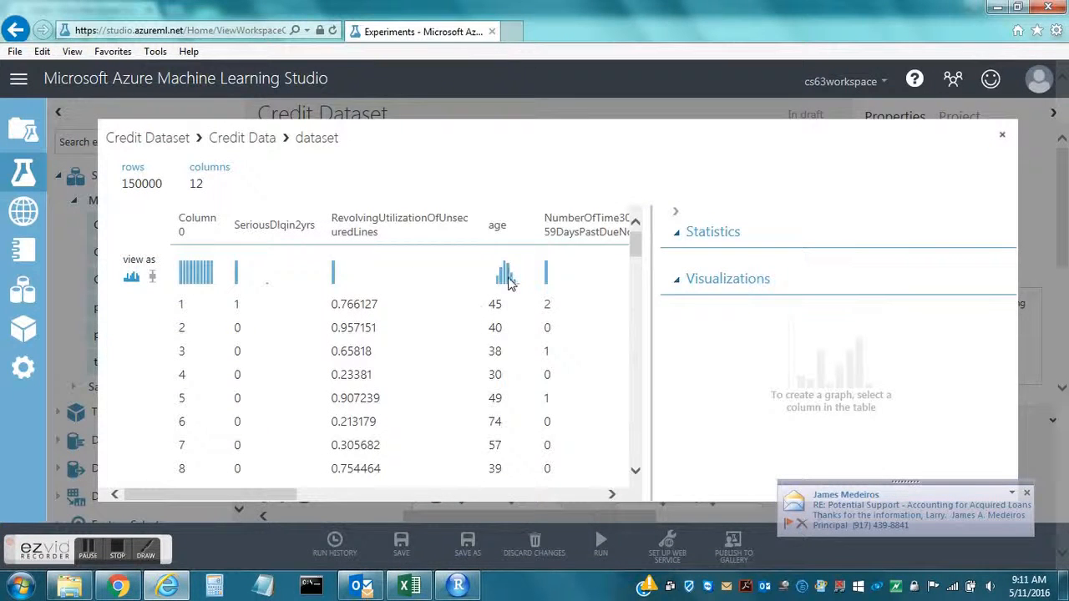
click(500, 308)
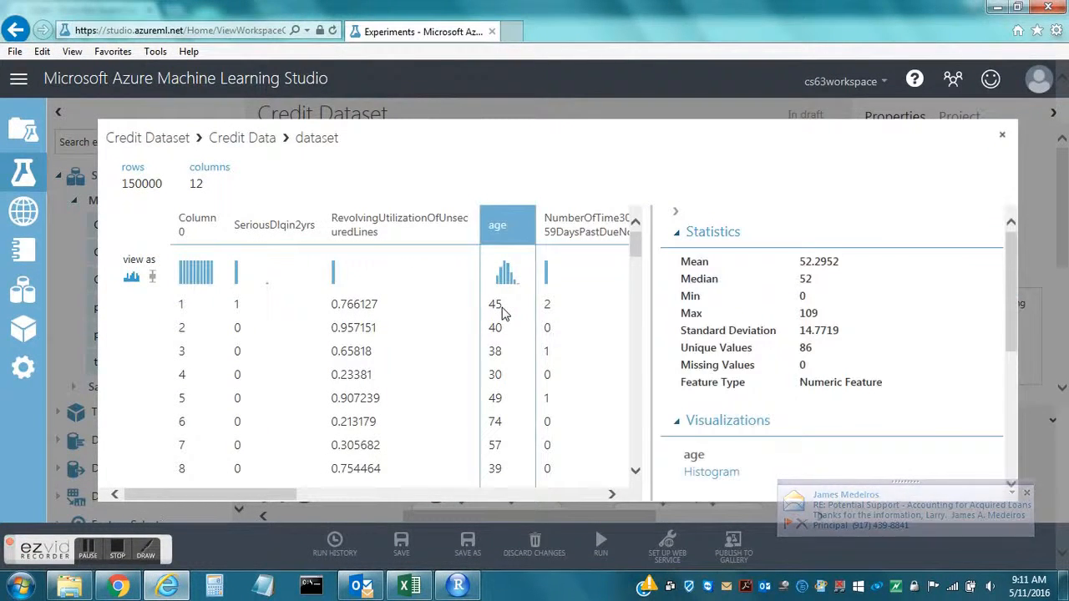
drag(1009, 334, 907, 375)
click(152, 276)
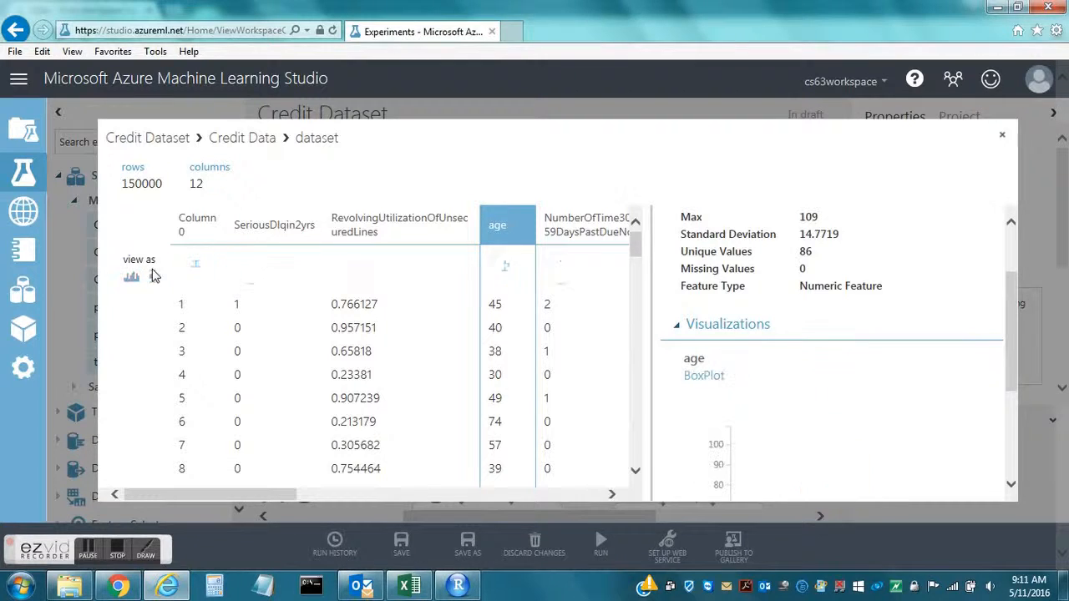
drag(1009, 333, 1008, 370)
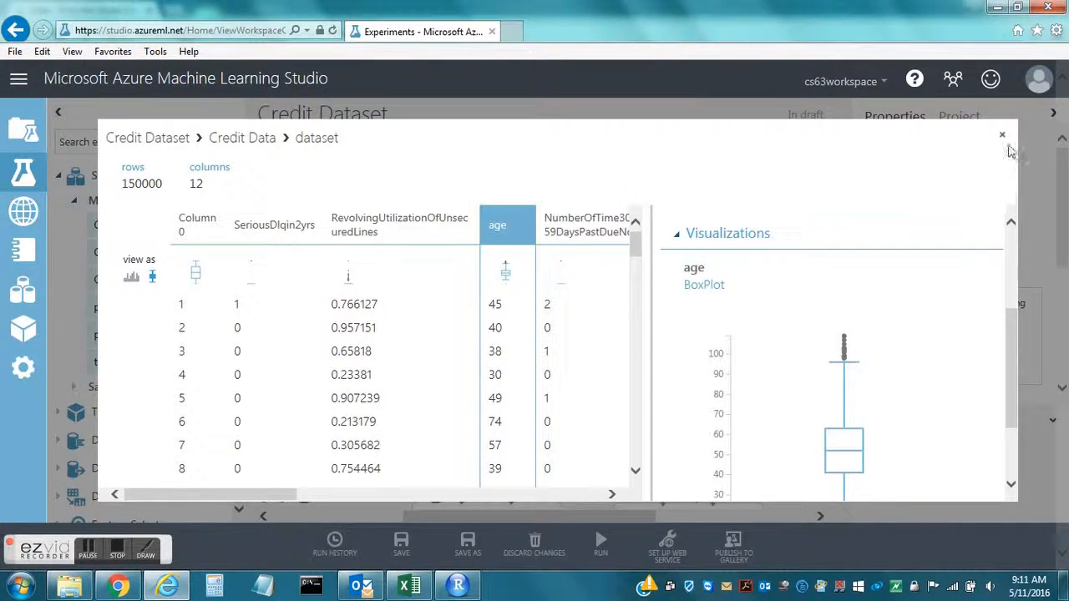
click(1003, 139)
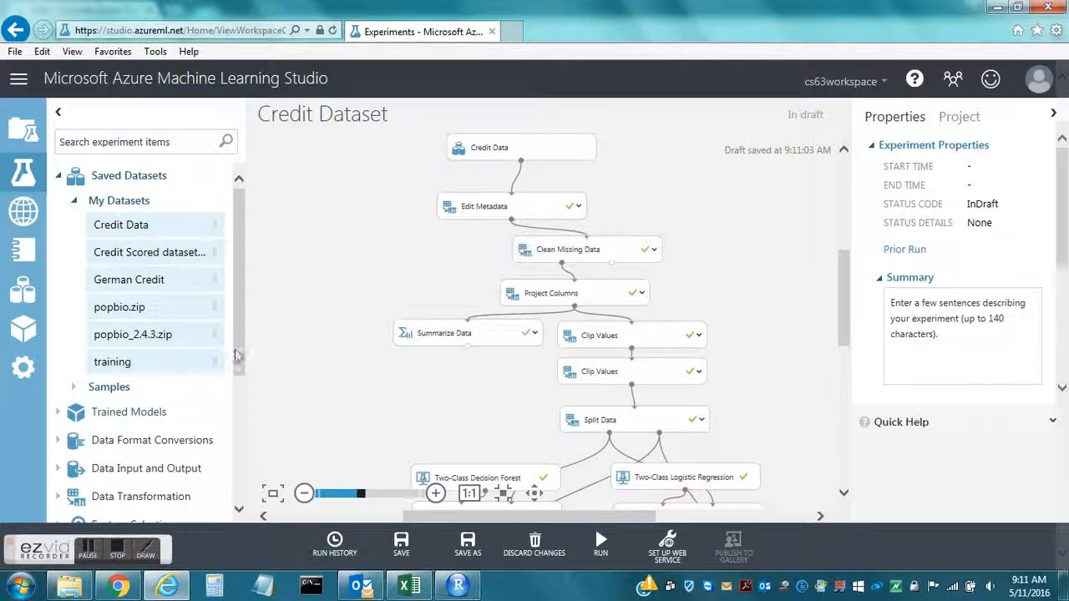
Place a second Edit Metadata module from the Data Transformation manipulation modules on the canvas and delete it again.
click(500, 211)
drag(236, 313, 237, 381)
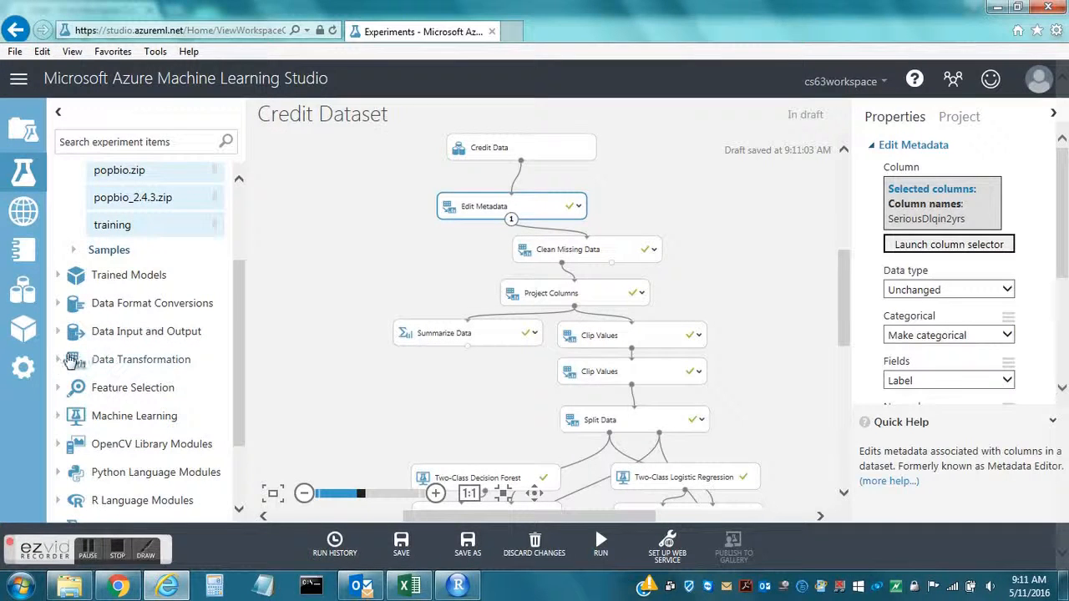
click(73, 361)
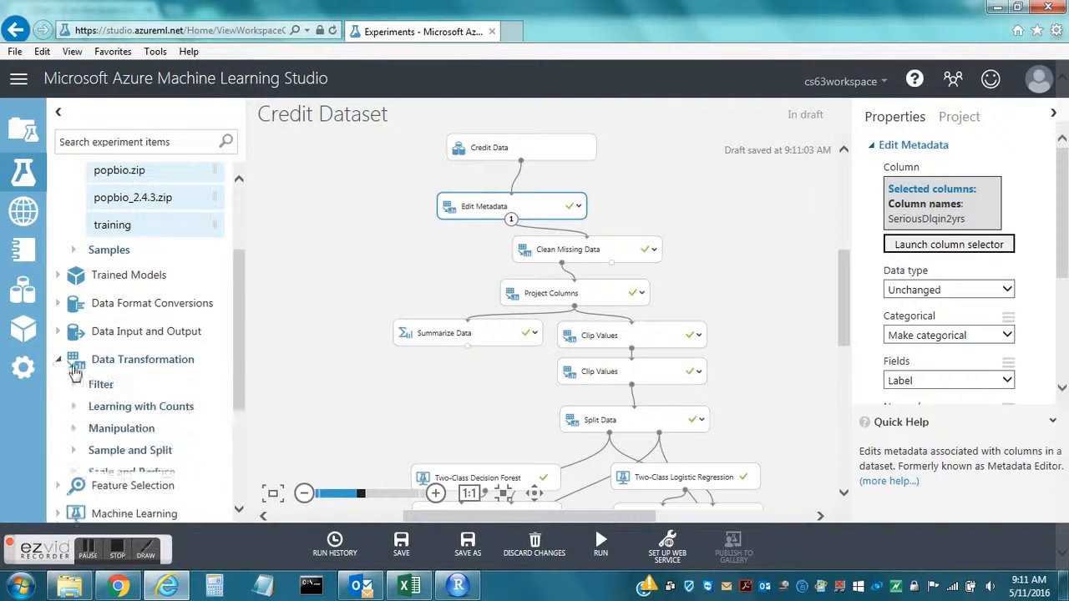
click(73, 429)
drag(237, 333, 237, 403)
drag(166, 351, 370, 262)
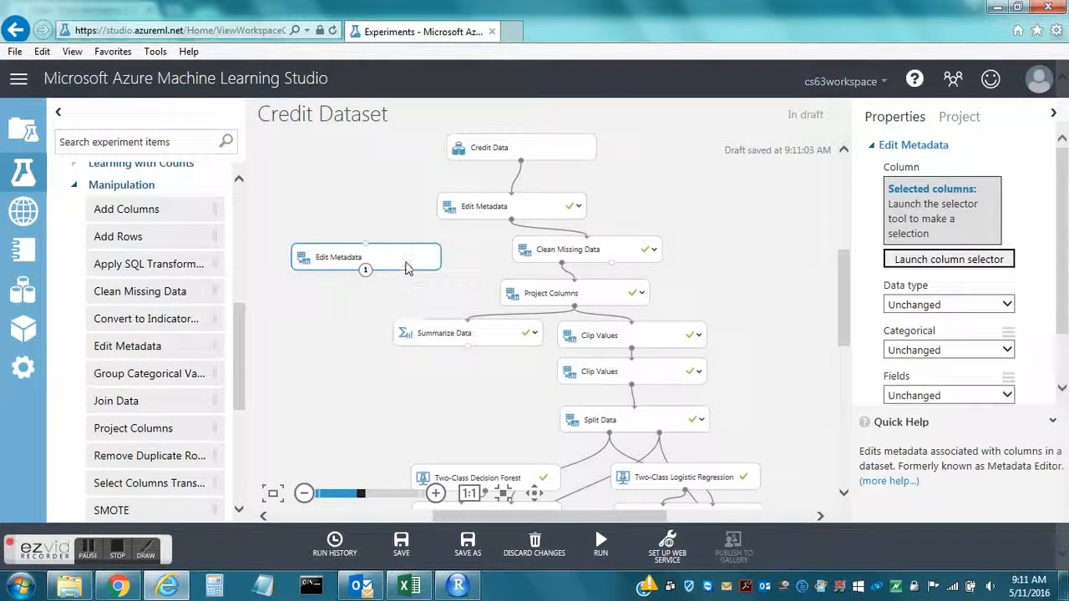
key(Delete)
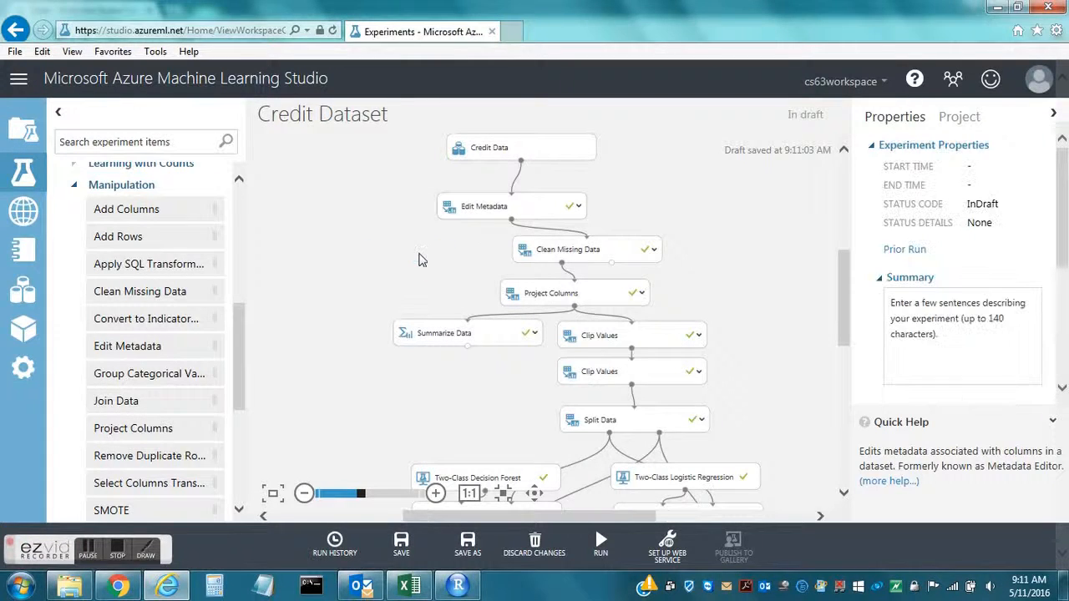
Check the output options of the existing Edit Metadata module and review its column and categorical settings.
right_click(511, 221)
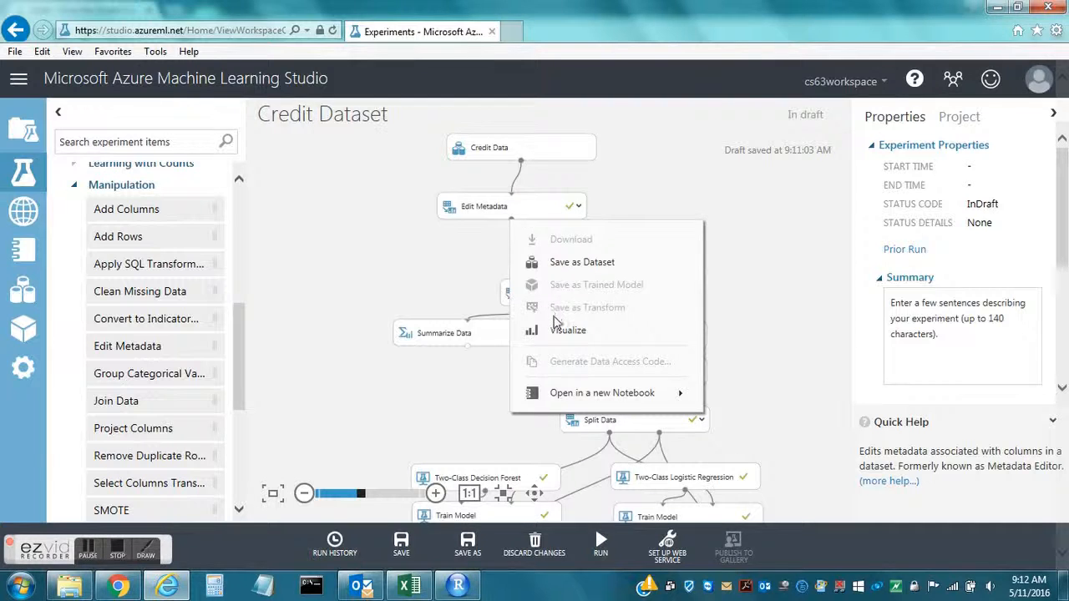
click(537, 209)
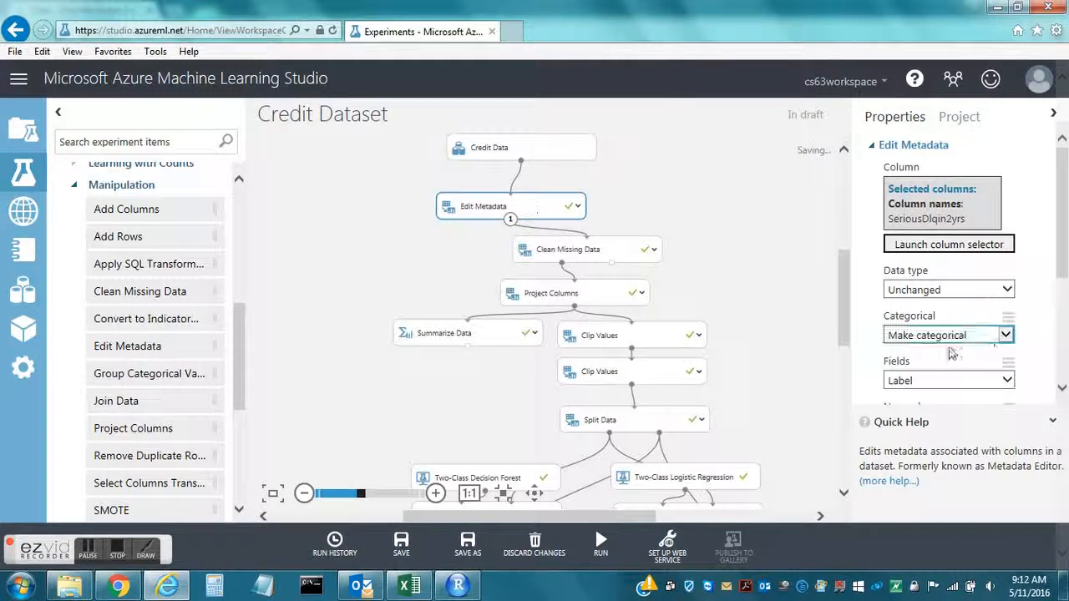
Visualize the results dataset of the Edit Metadata module and check the statistics of the SeriousDlqin2yrs column.
click(1054, 421)
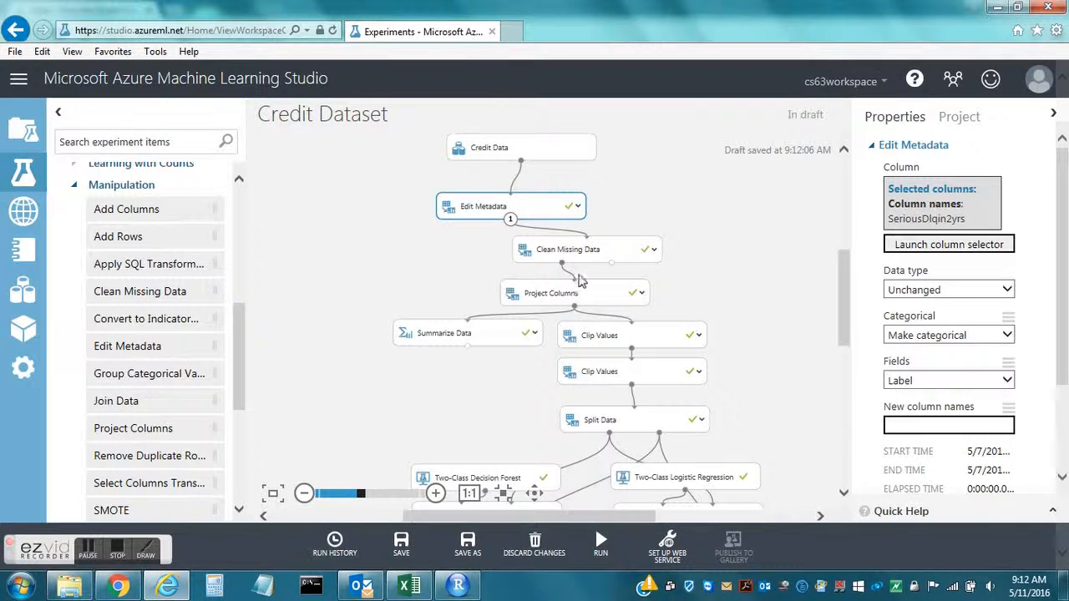
right_click(513, 228)
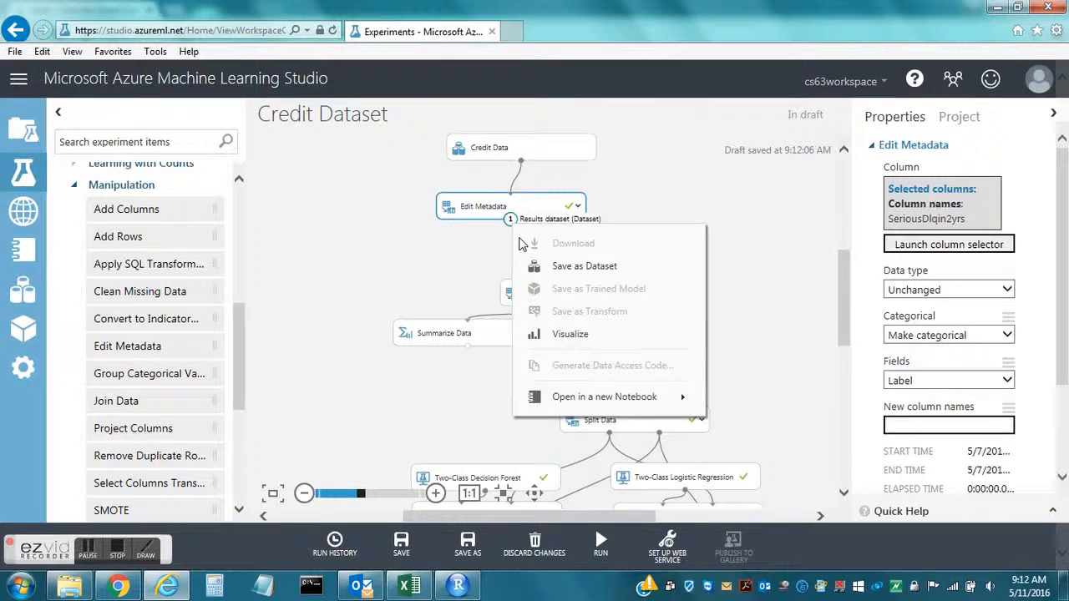
click(556, 335)
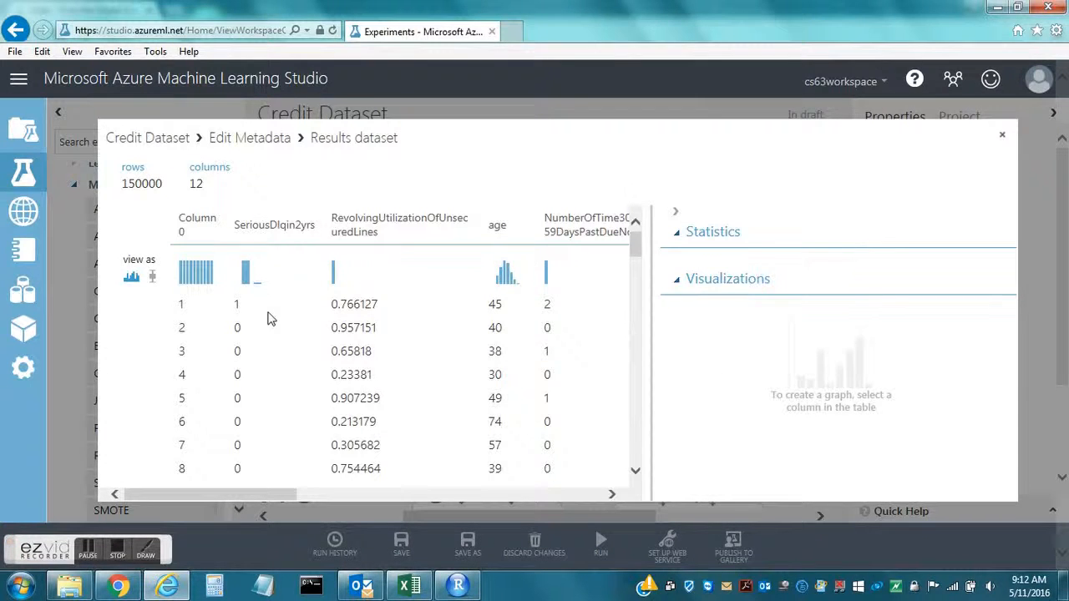
click(268, 306)
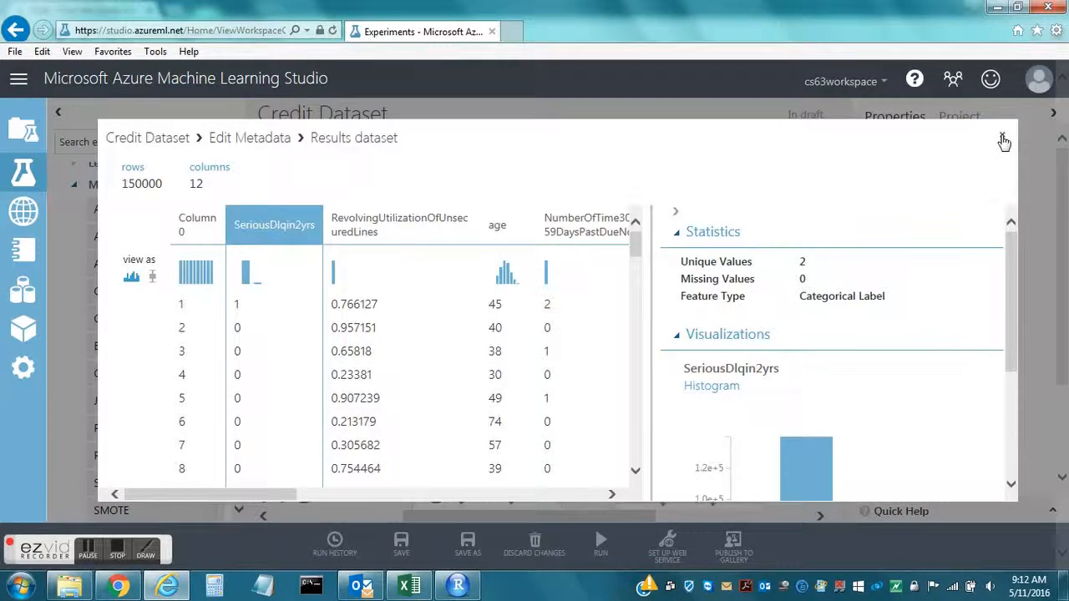
click(1004, 139)
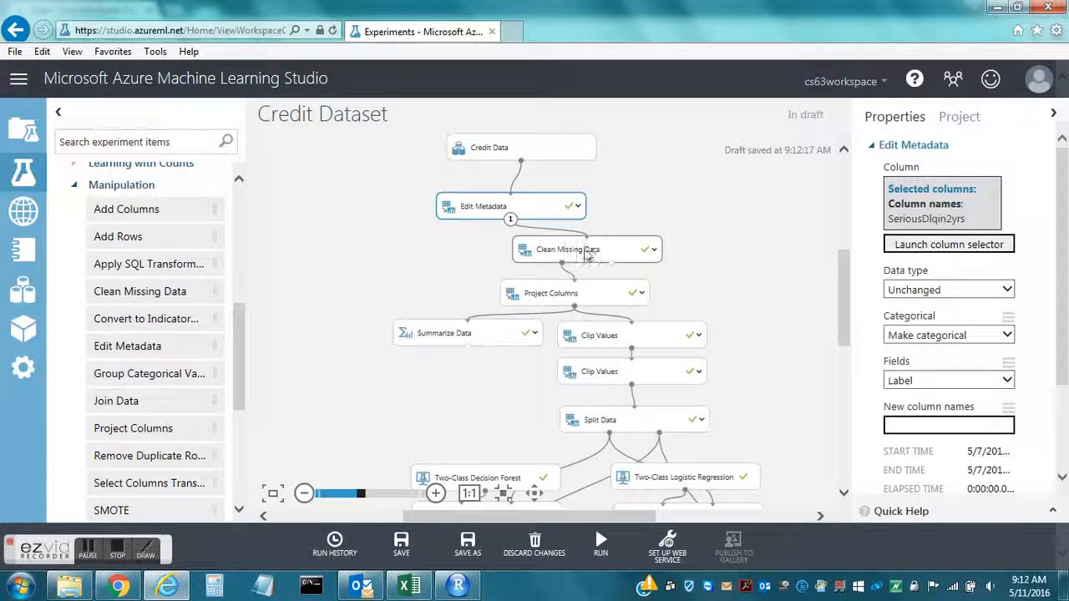
Place a second Clean Missing Data module on the canvas and delete it again.
click(588, 254)
drag(191, 303, 361, 266)
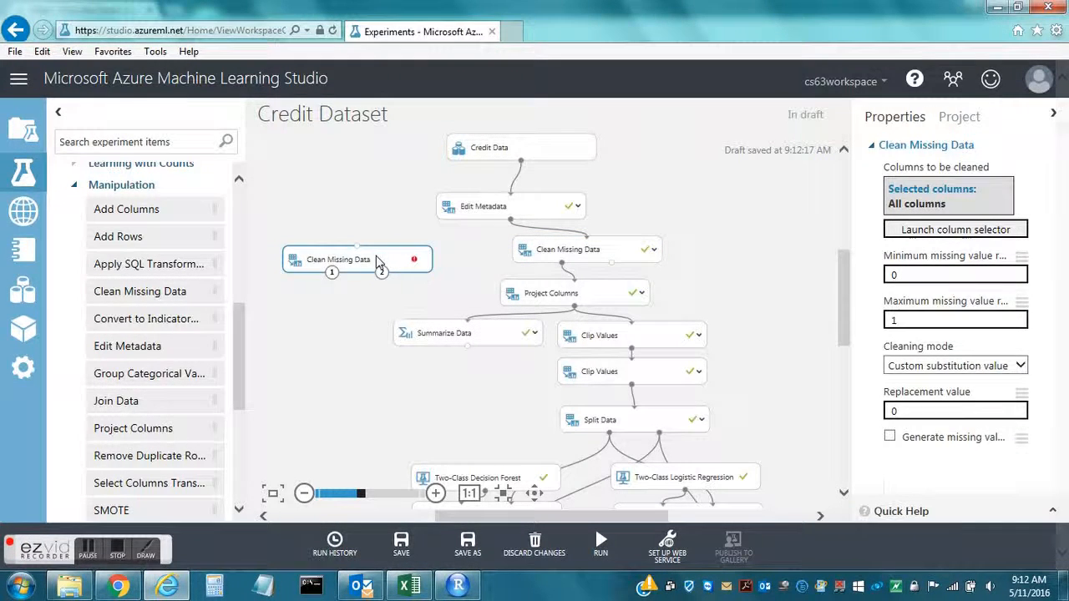
key(Delete)
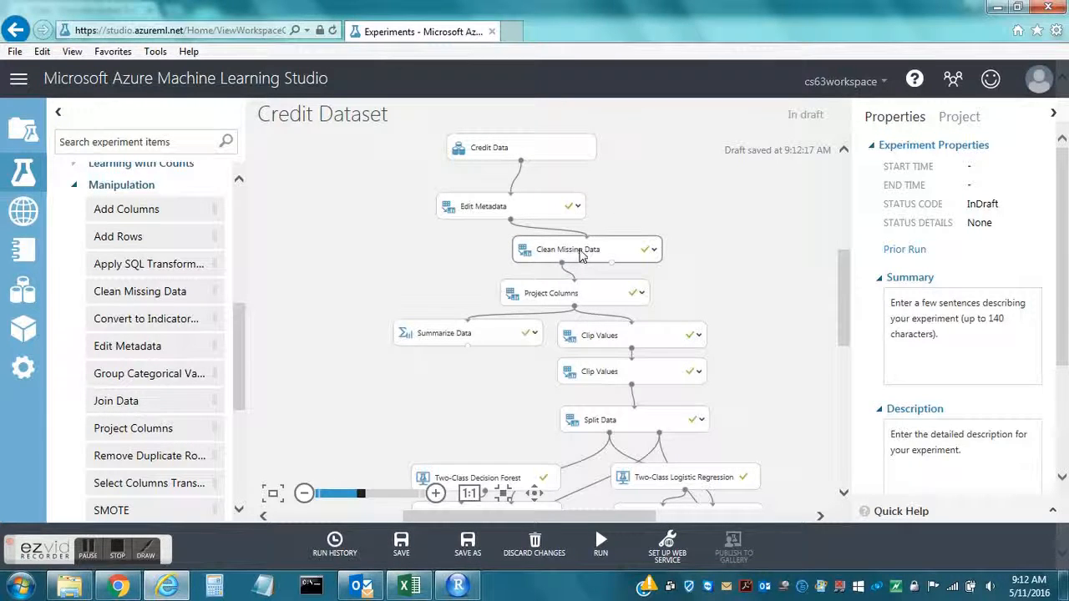
Review the existing Clean Missing Data module's settings and examine the MonthlyIncome statistics in its cleaned dataset.
click(582, 256)
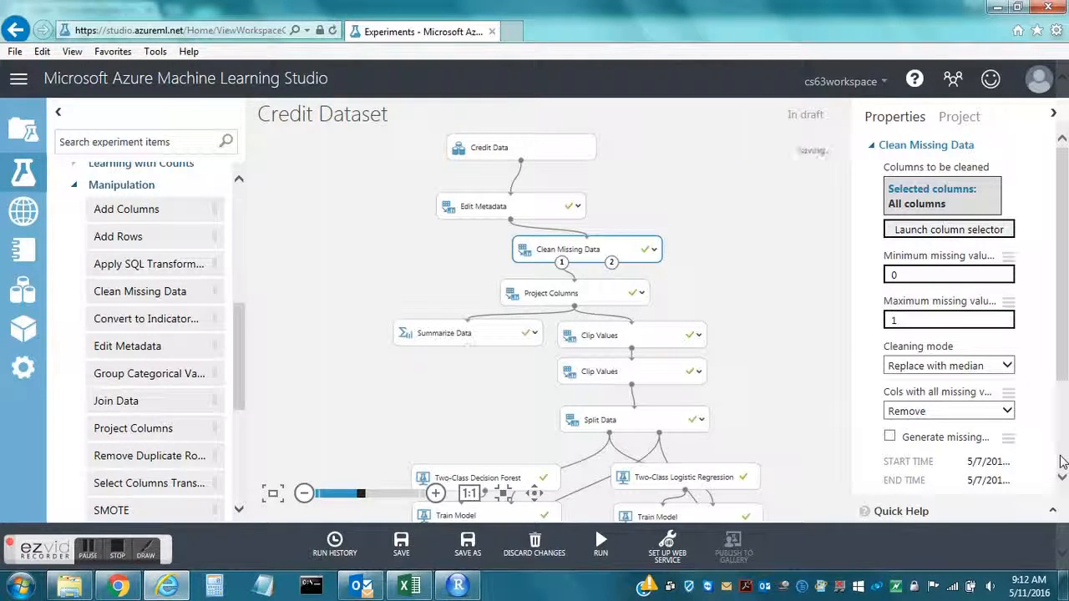
right_click(559, 265)
click(591, 373)
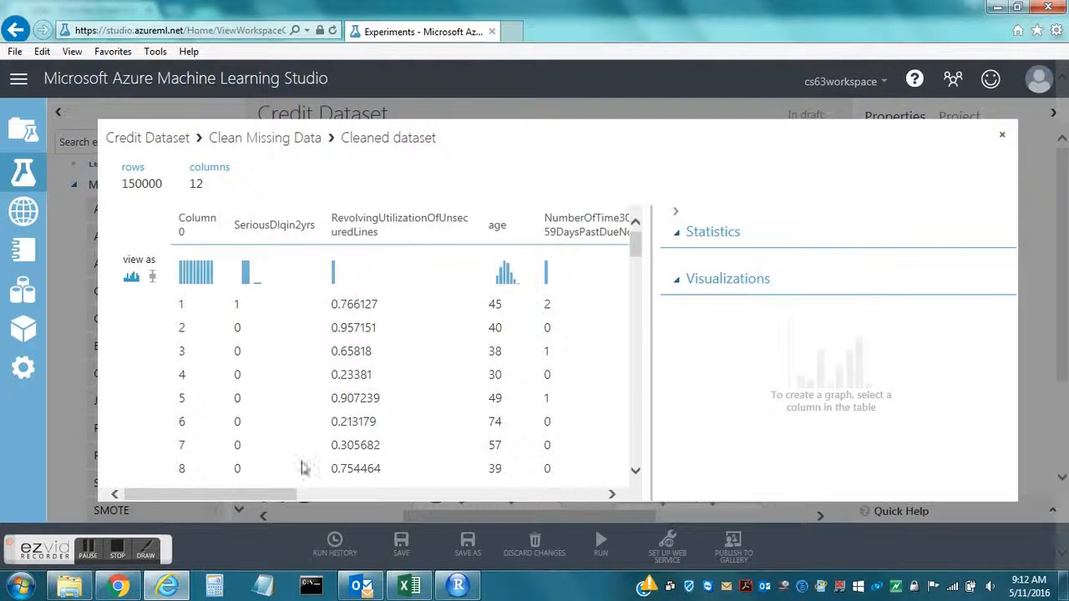
drag(277, 493, 398, 494)
click(434, 224)
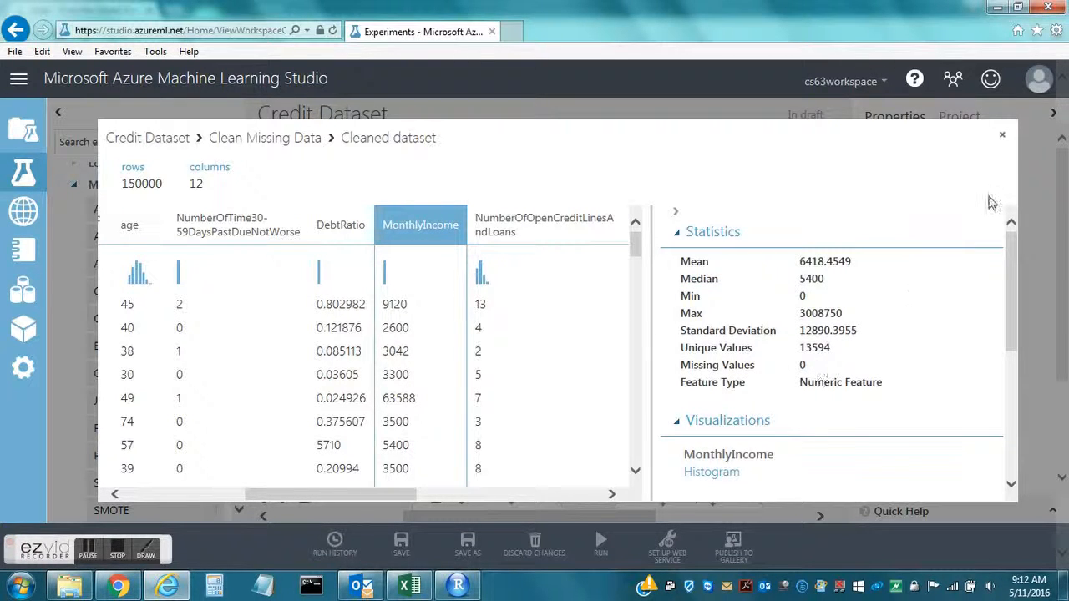
click(1004, 139)
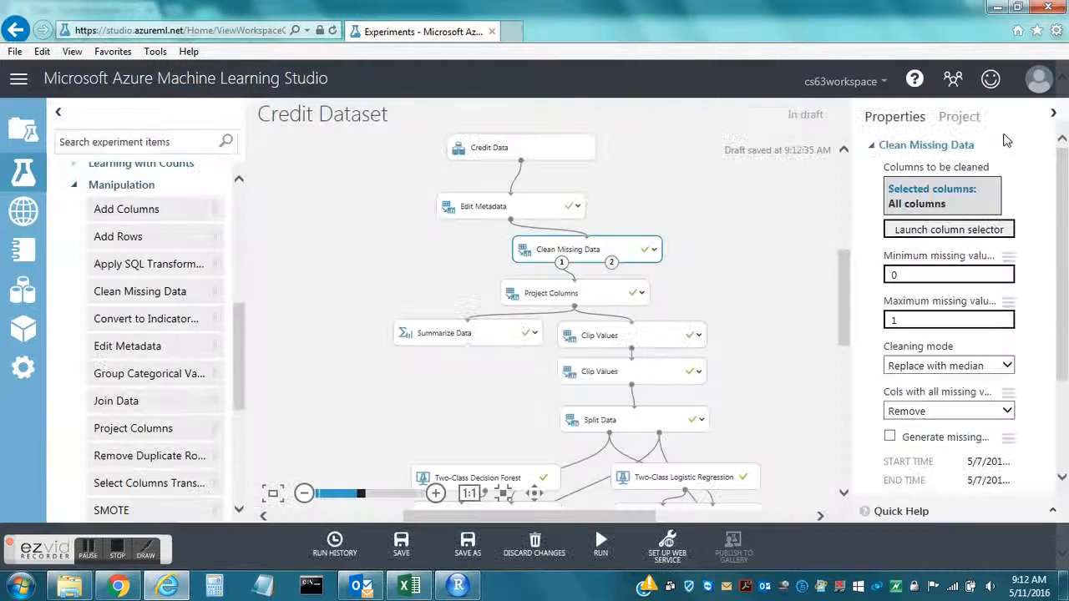
Visualize the original Credit Data dataset and examine its MonthlyIncome statistics for comparison with the cleaned data.
click(521, 161)
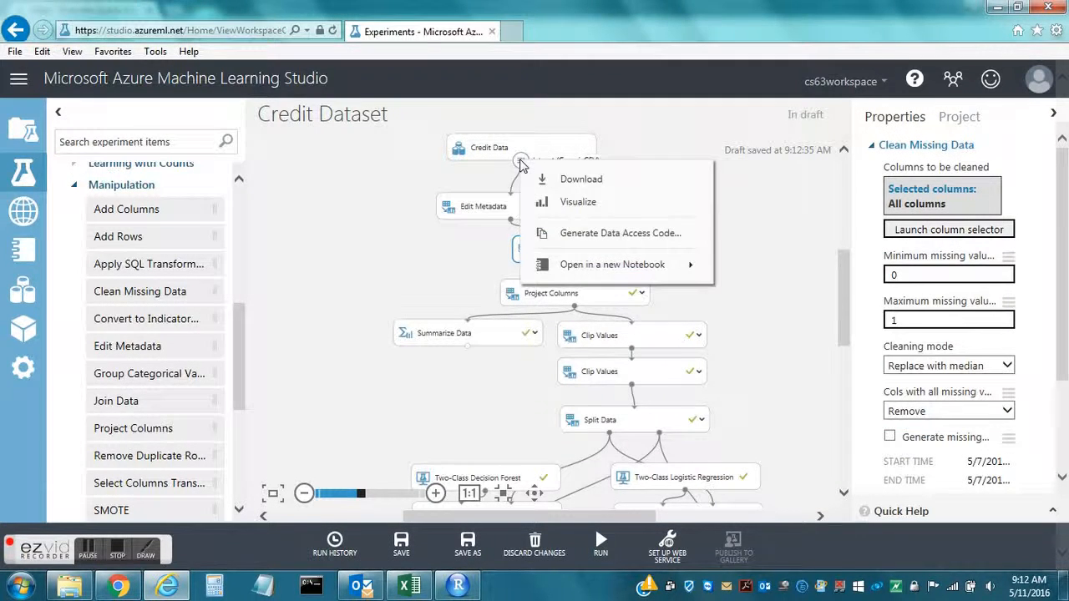
click(561, 206)
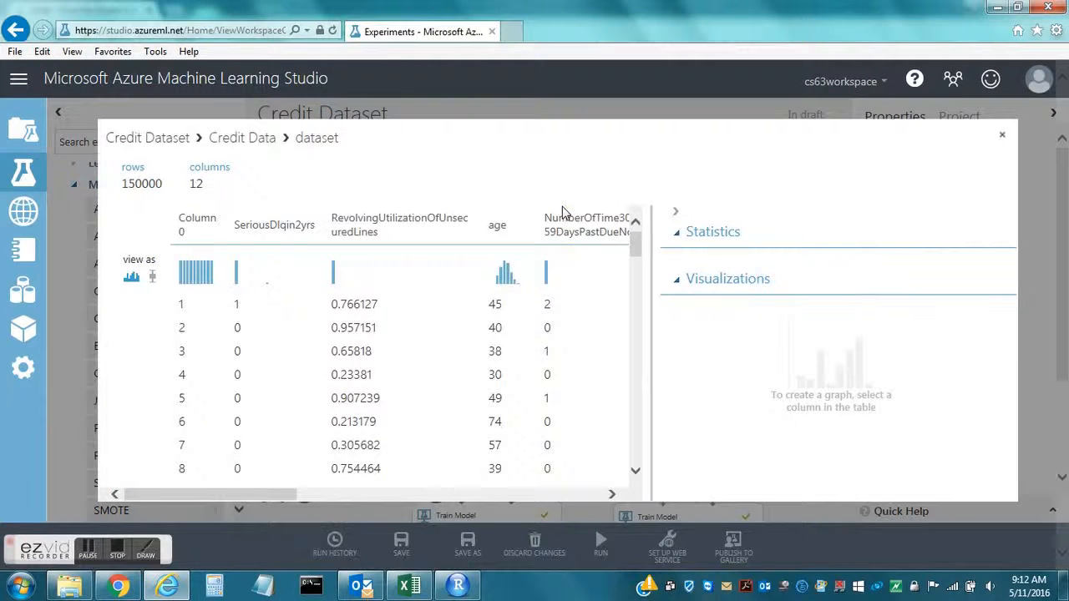
drag(279, 489, 428, 489)
scroll(438, 418, up, 1)
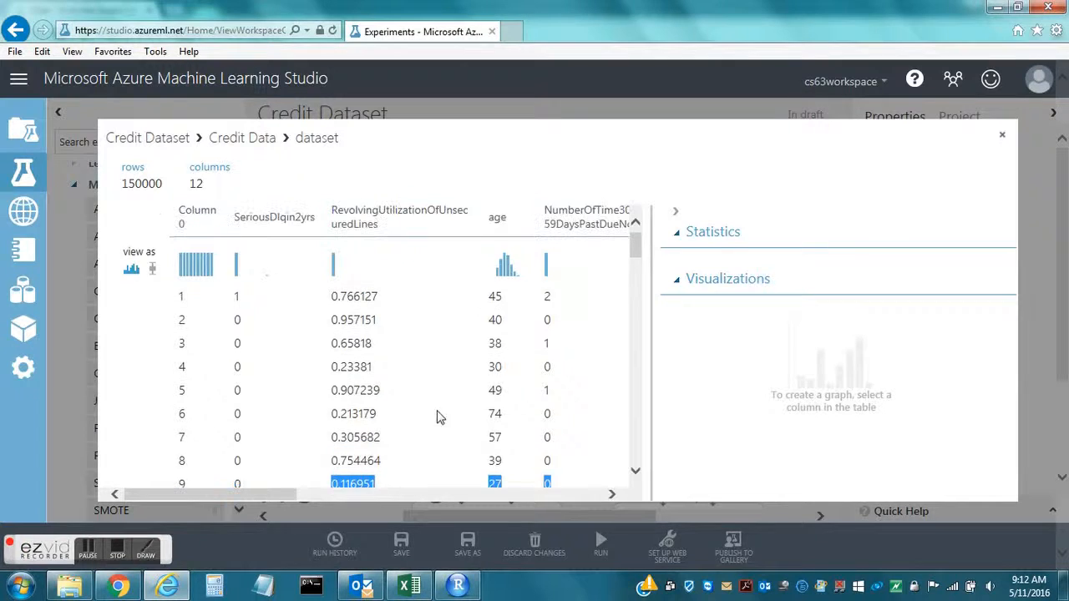
drag(279, 495, 403, 493)
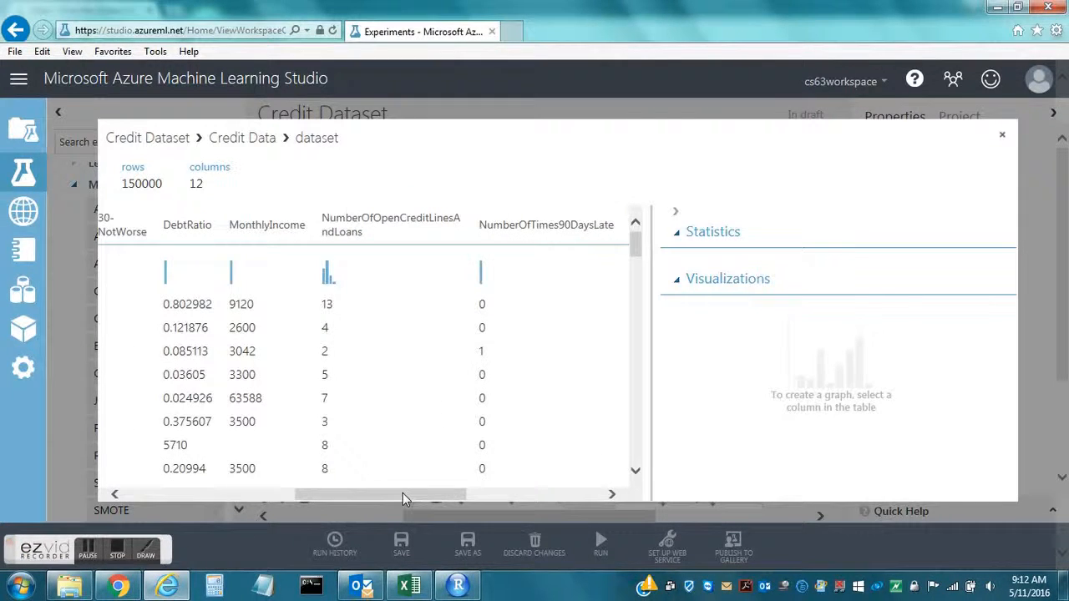
click(253, 228)
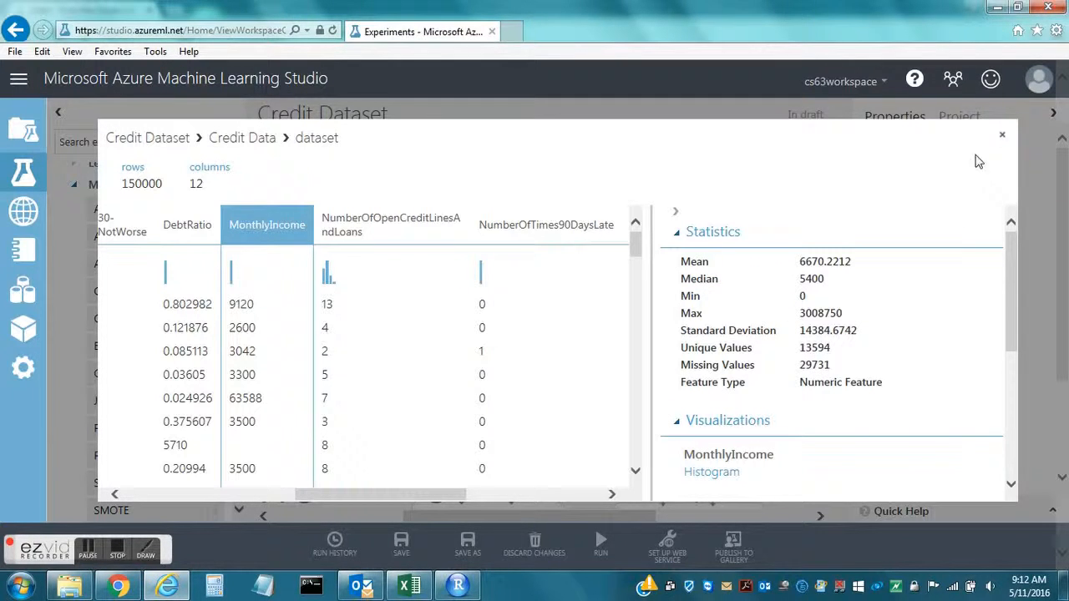
click(1004, 139)
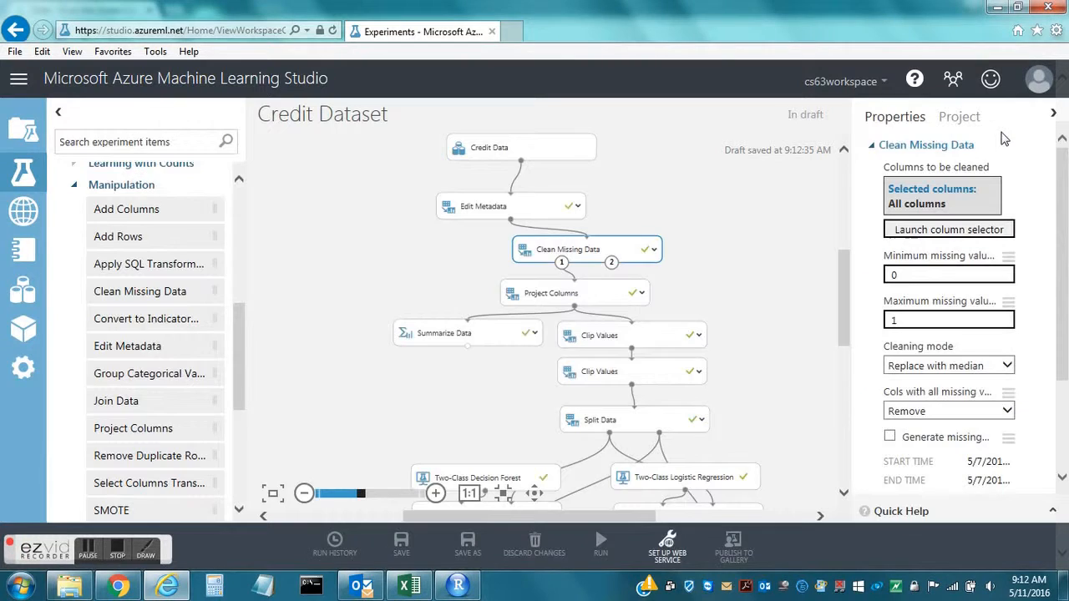
Visualize the Summarize Data module's results dataset and look through the summary statistics of each feature.
click(470, 341)
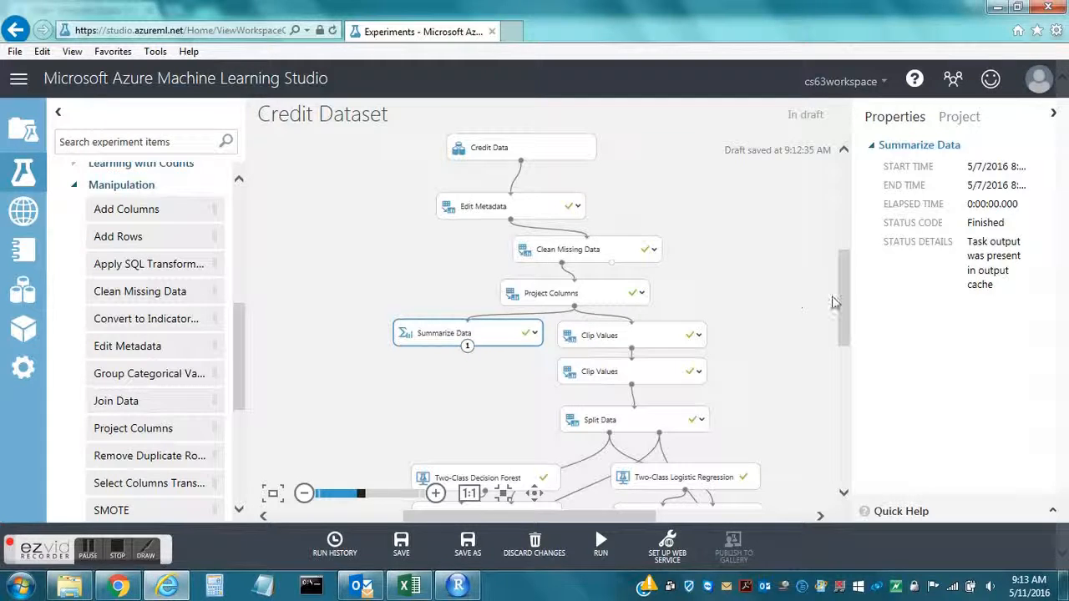
right_click(467, 346)
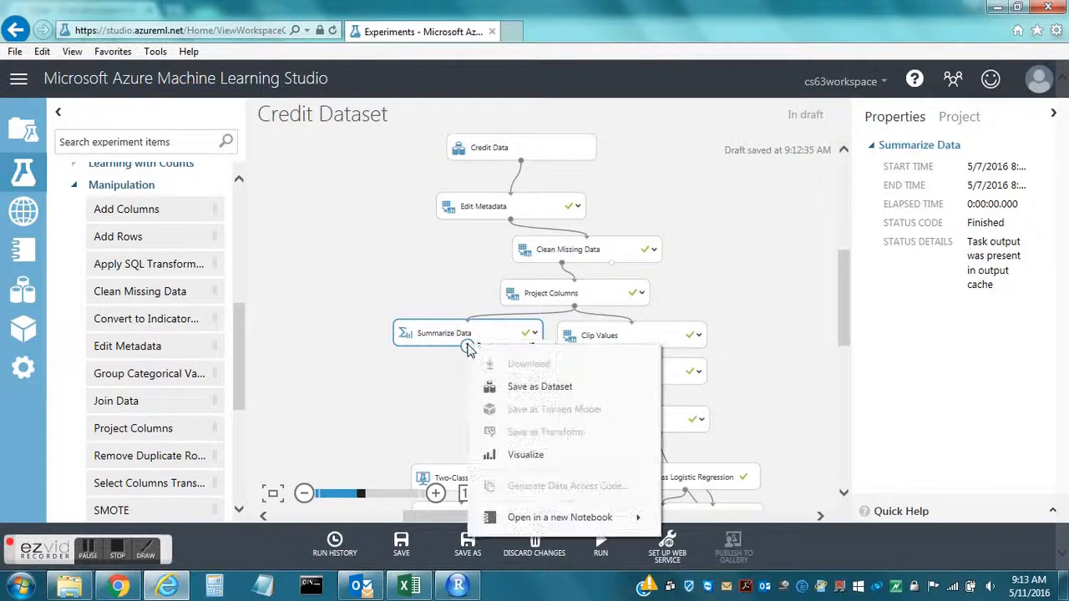
click(527, 456)
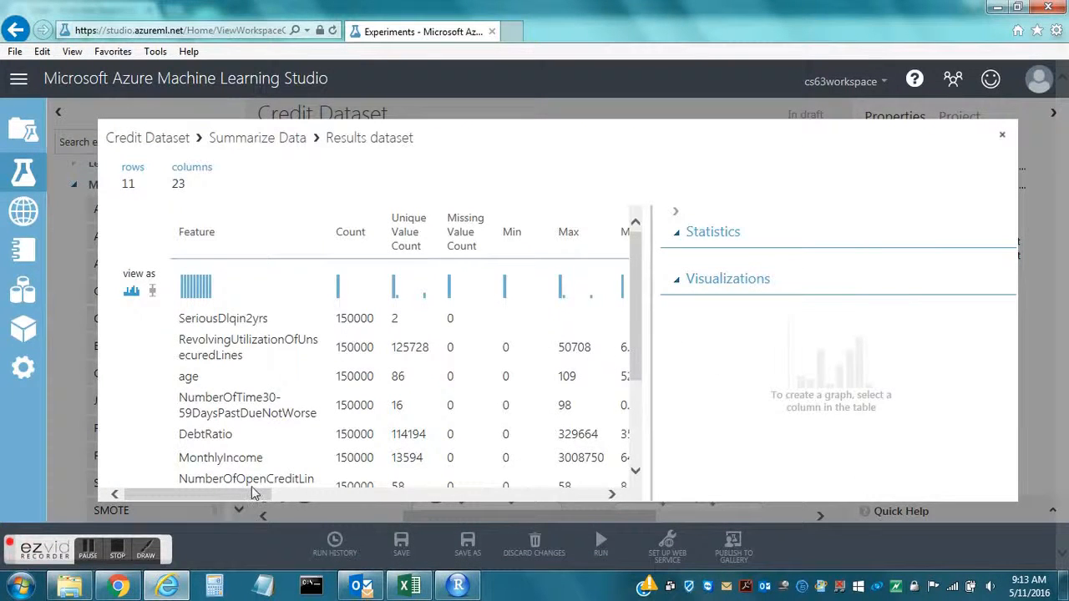
mouse_move(247, 494)
mouse_down()
mouse_move(588, 495)
mouse_move(236, 491)
mouse_up()
click(1003, 135)
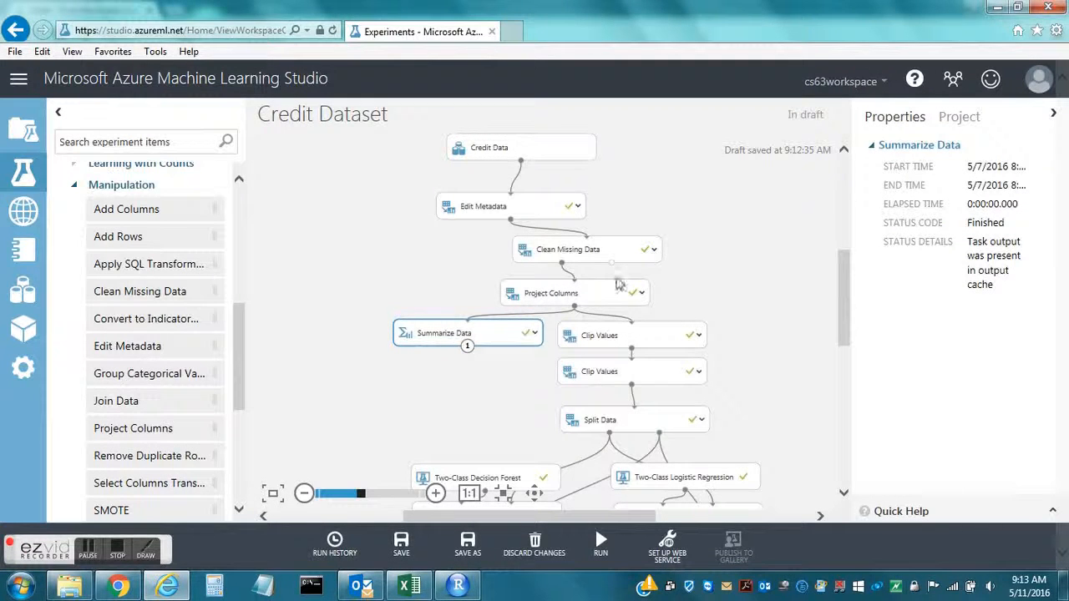
Review the threshold settings of both Clip Values modules and look through the columns of the second module's results dataset.
click(619, 337)
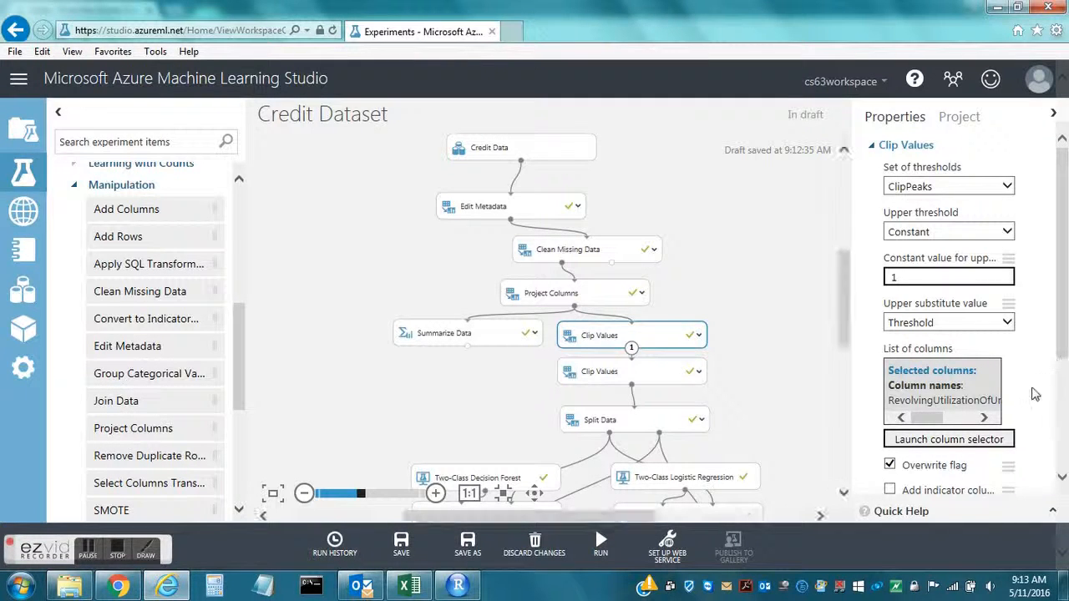
click(651, 375)
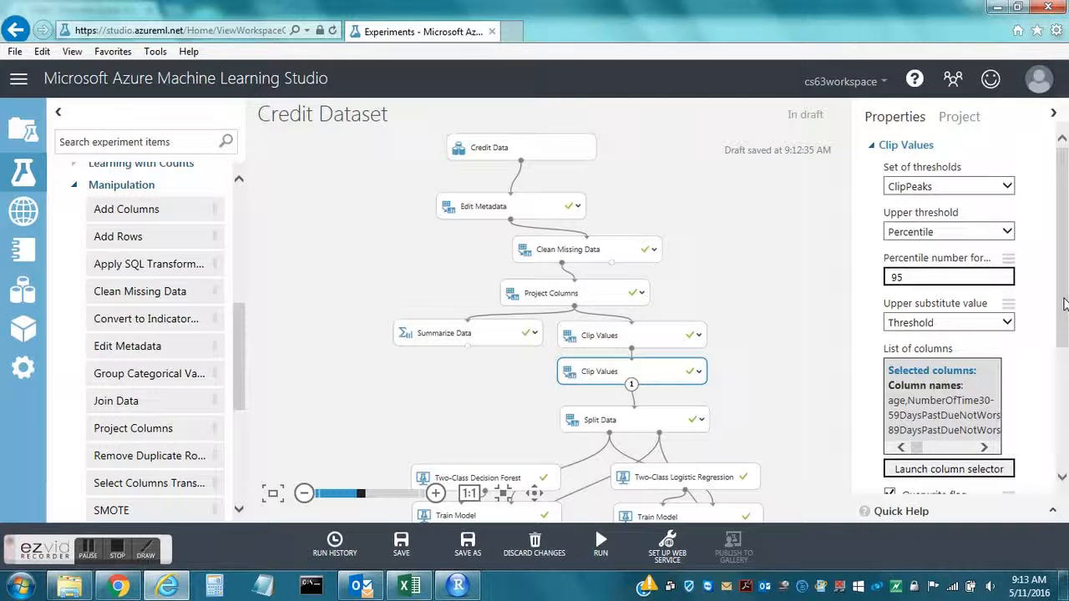
right_click(633, 385)
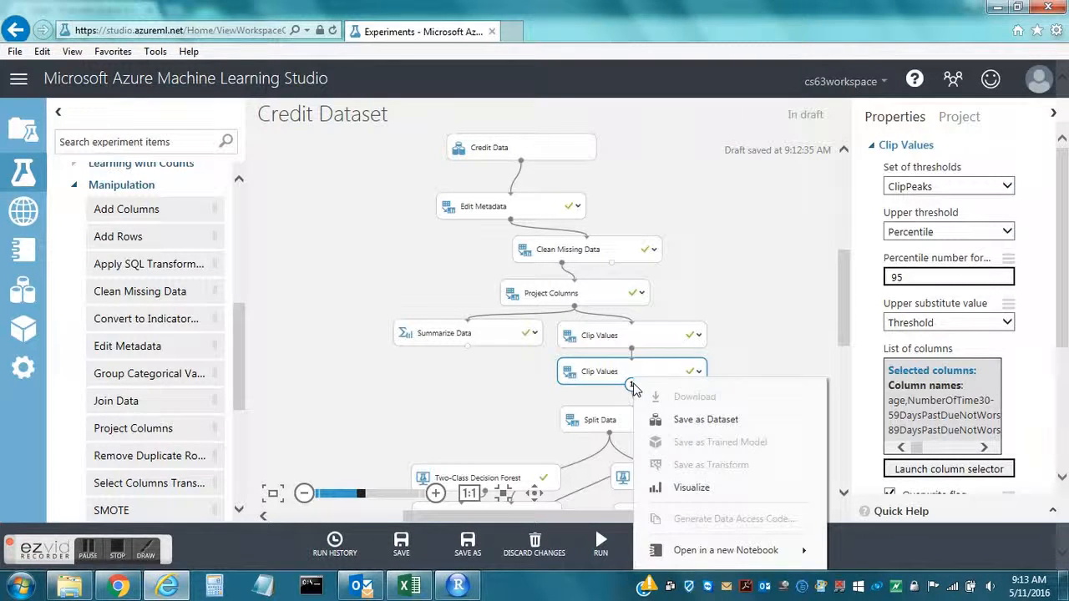
click(690, 489)
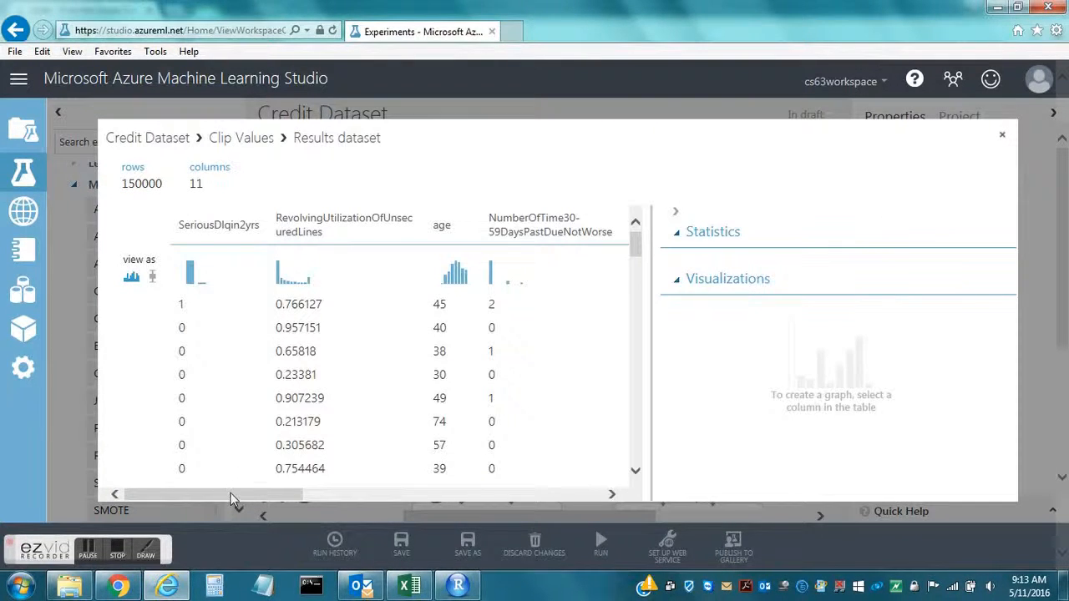
drag(230, 493, 208, 496)
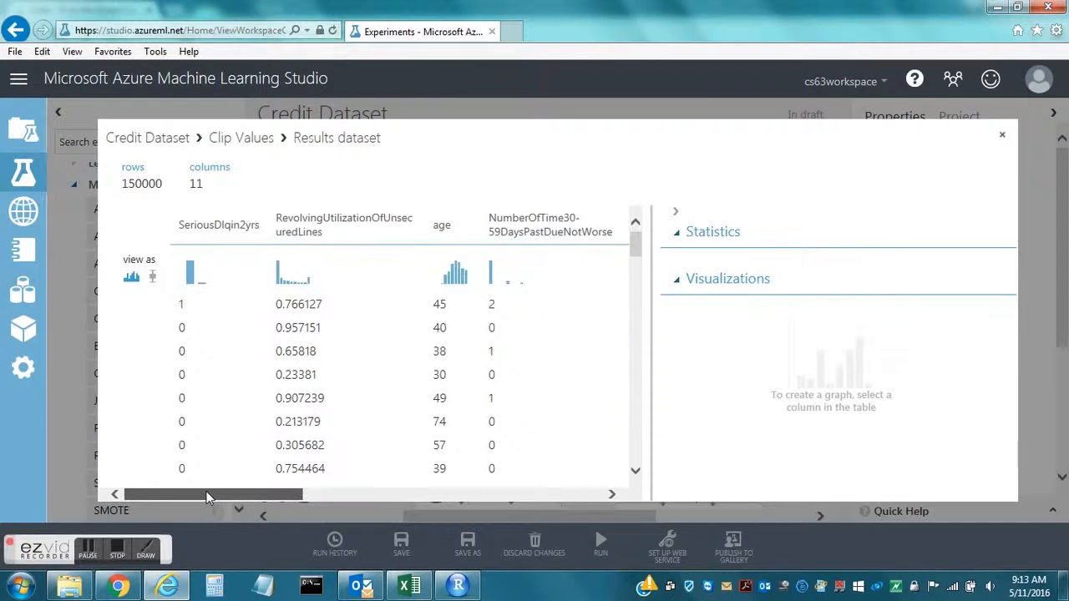
Examine the RevolvingUtilizationOfUnsecuredLines histogram and the NumberOfOpenCreditLinesAndLoans column in the clipped data, and close the visualization.
click(297, 275)
drag(1012, 313, 1012, 422)
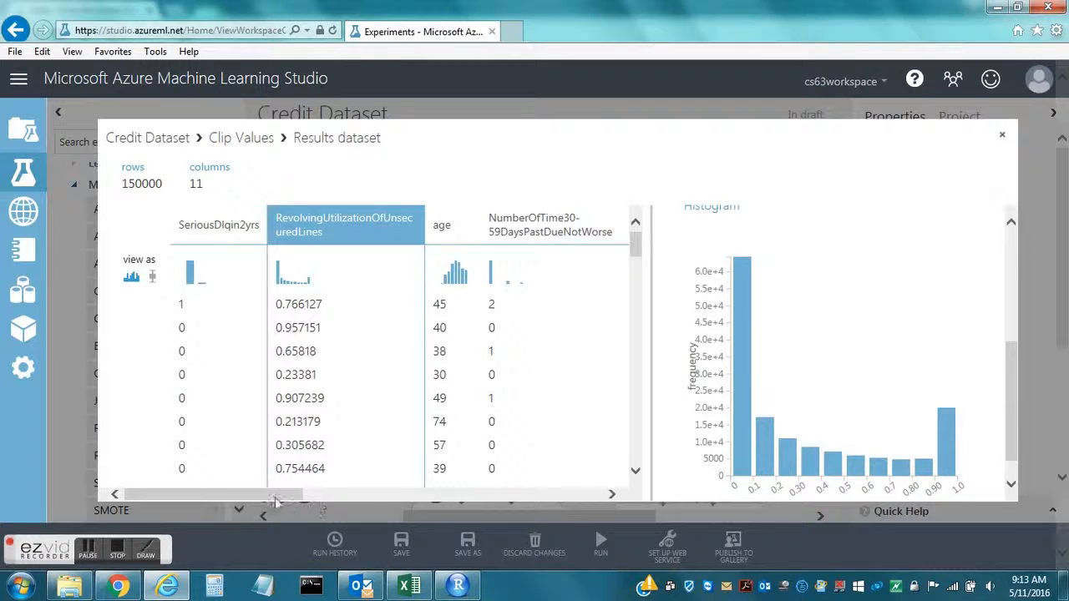
drag(270, 493, 451, 494)
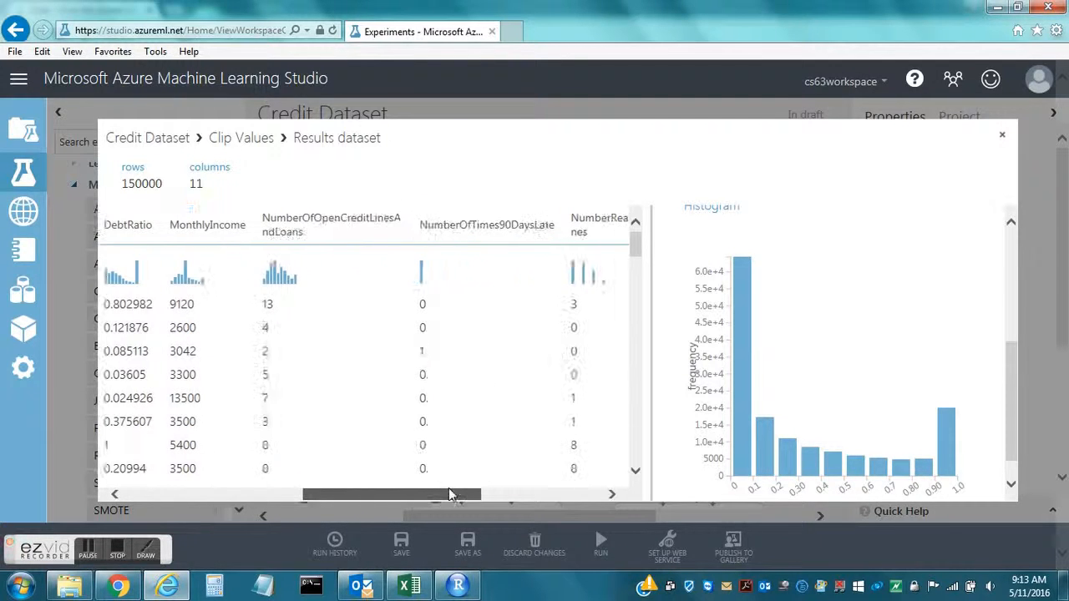
click(348, 234)
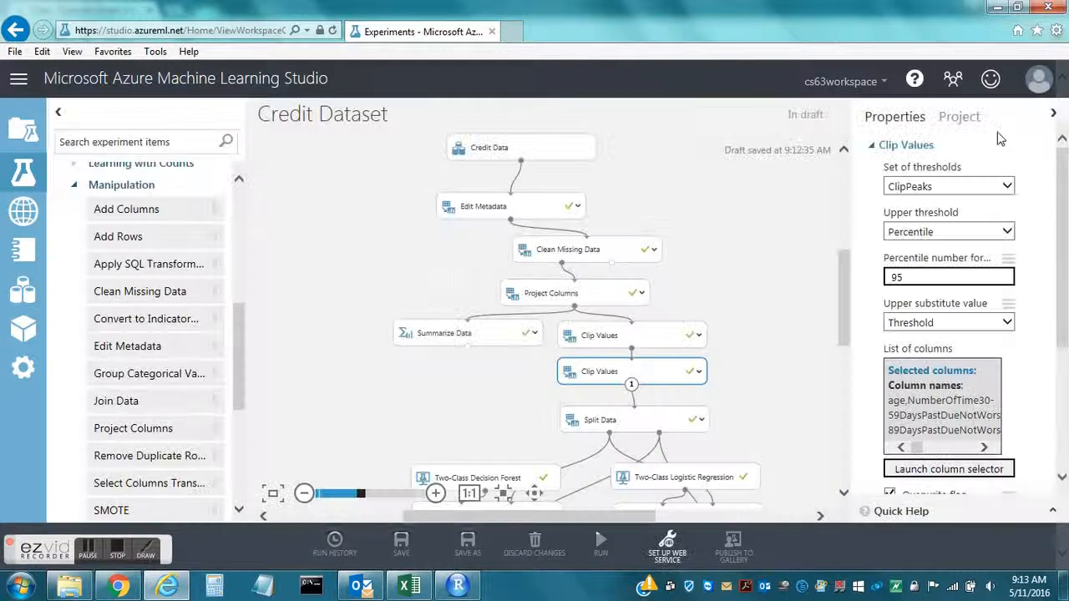
click(1001, 139)
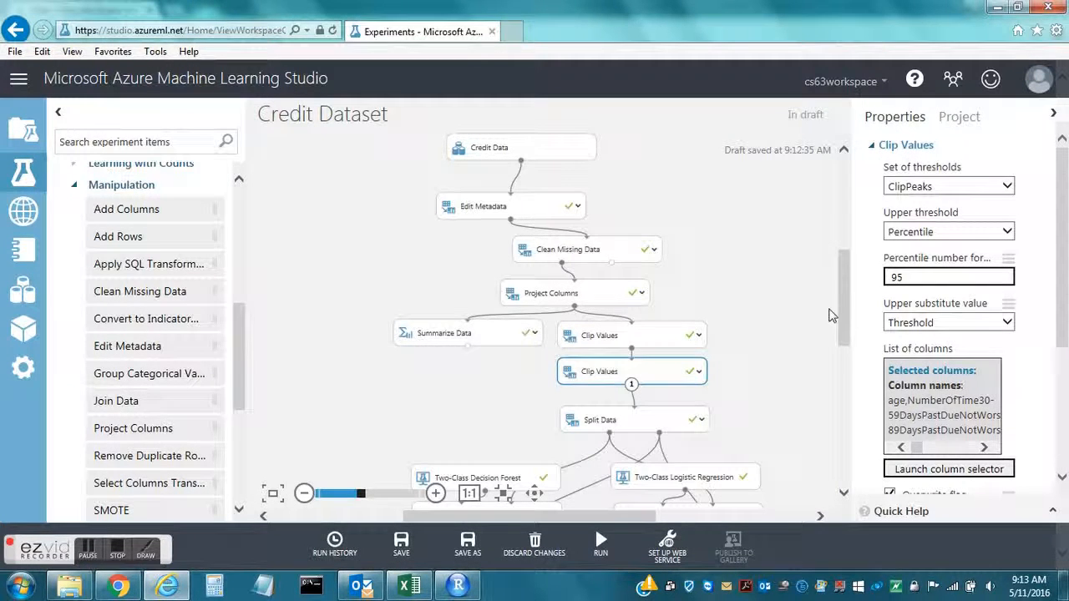
Review the Split Data module's splitting mode, row fraction and random seed settings.
drag(842, 315, 841, 365)
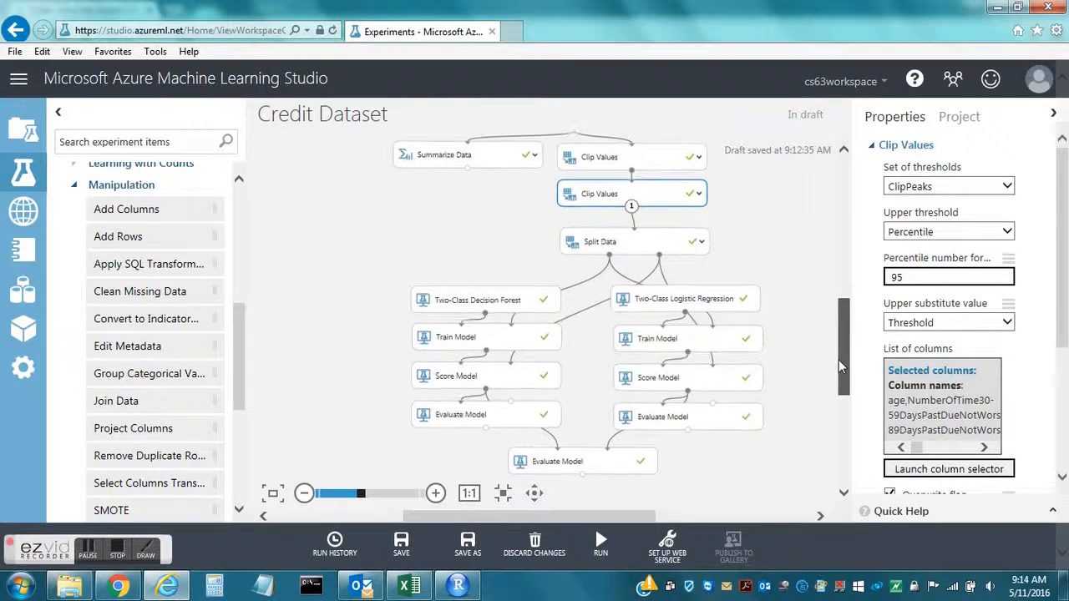
click(642, 247)
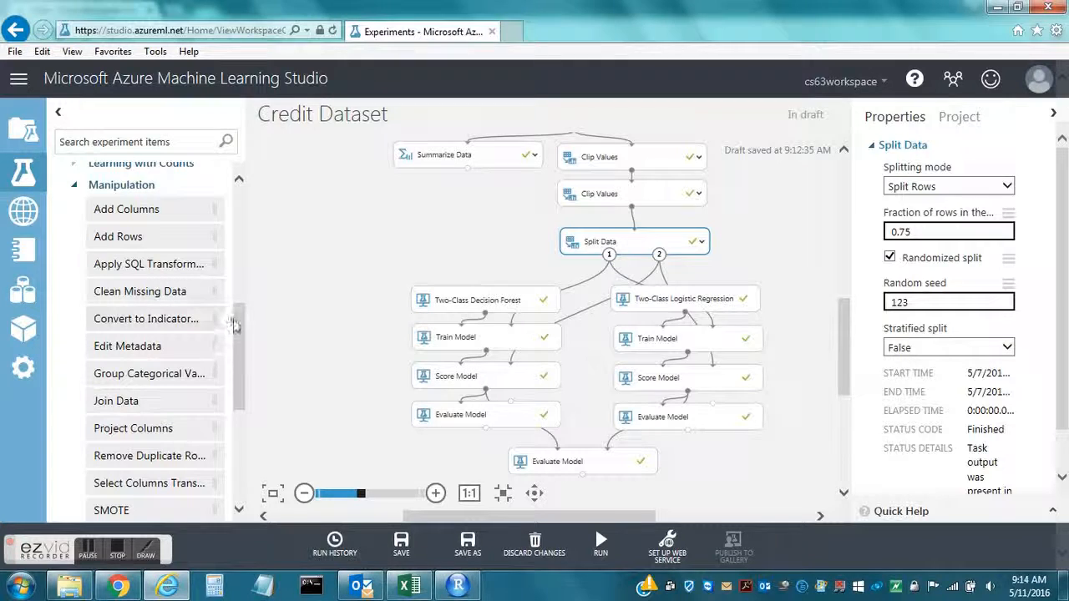
Try adding a Two-Class Bayes Point Machine from the classification models to the canvas, and delete it again.
click(74, 185)
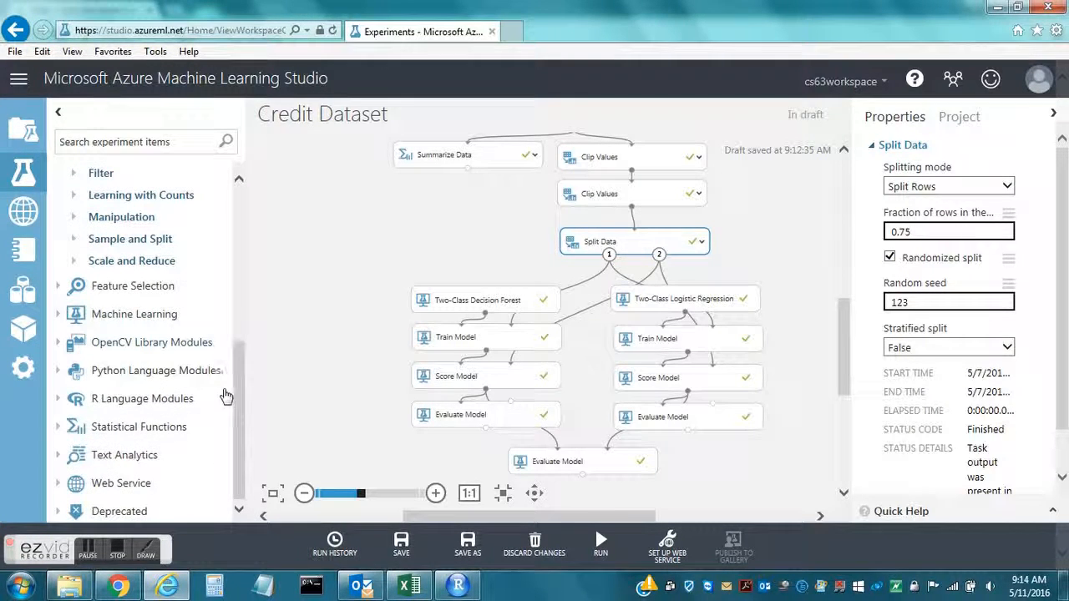
click(58, 315)
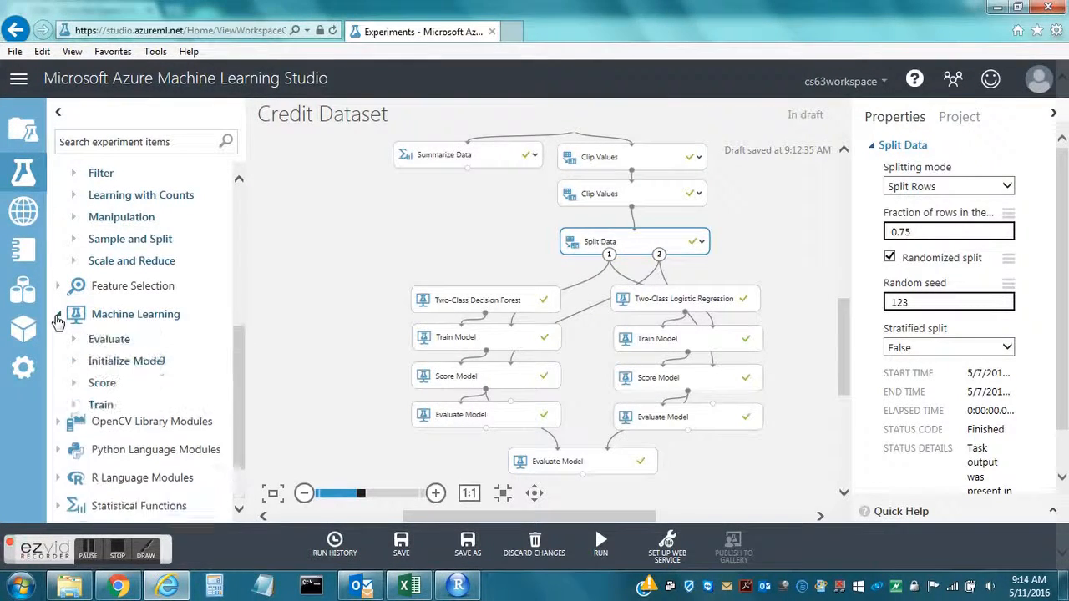
click(73, 363)
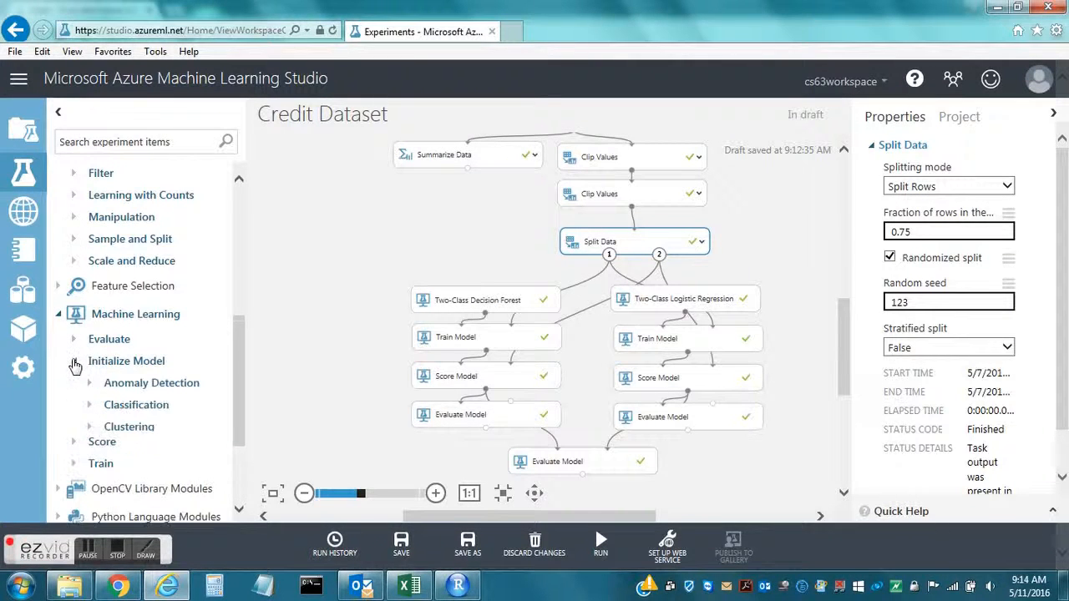
click(89, 405)
drag(236, 340, 229, 418)
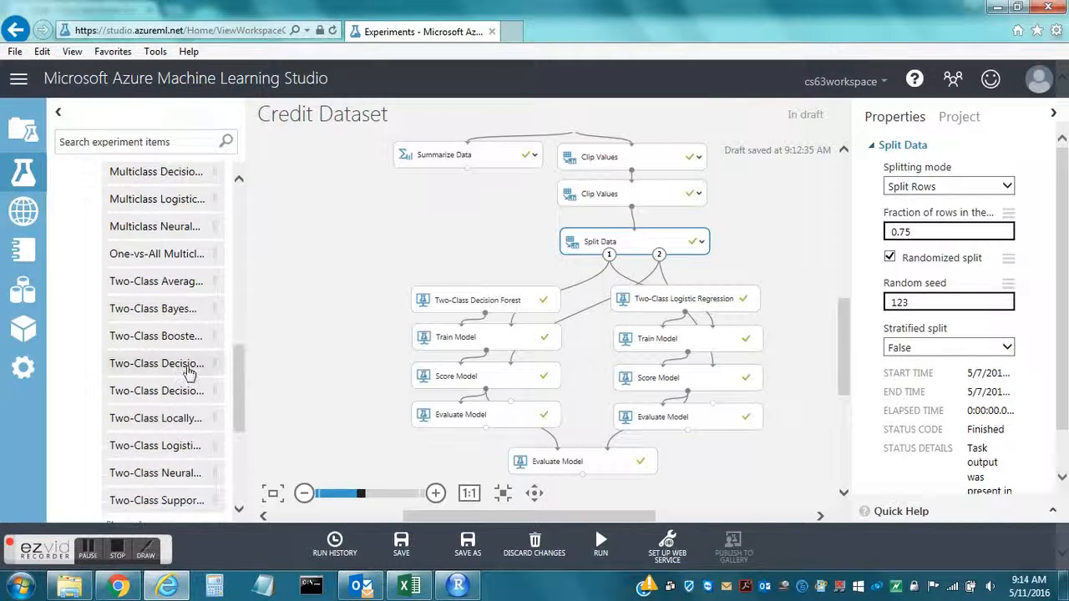
drag(173, 309, 350, 237)
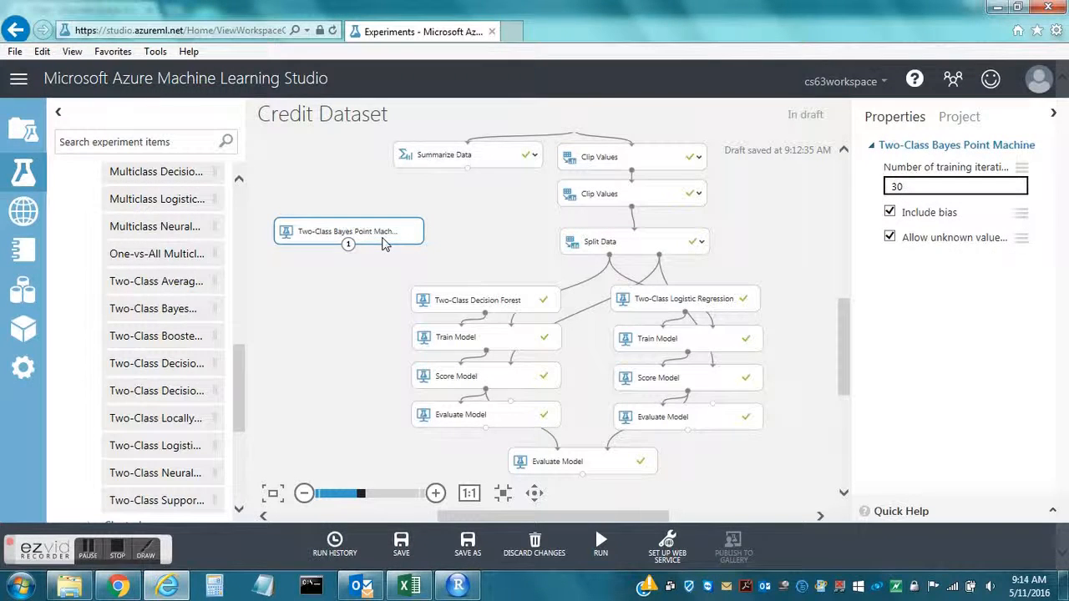
key(Delete)
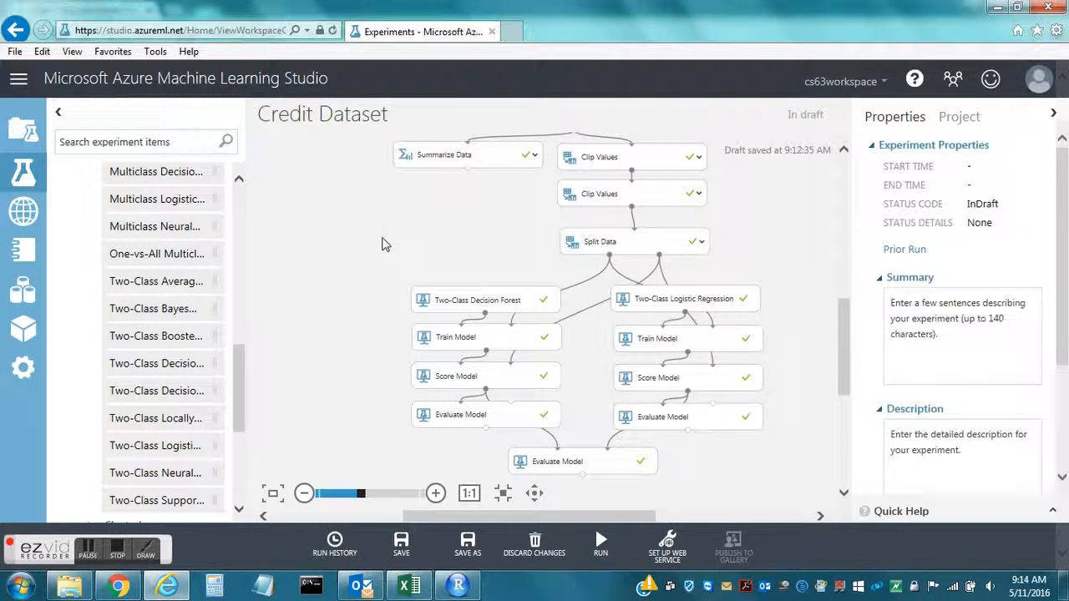
Review the parameter settings of the Two-Class Decision Forest and Two-Class Logistic Regression modules.
click(482, 301)
click(969, 279)
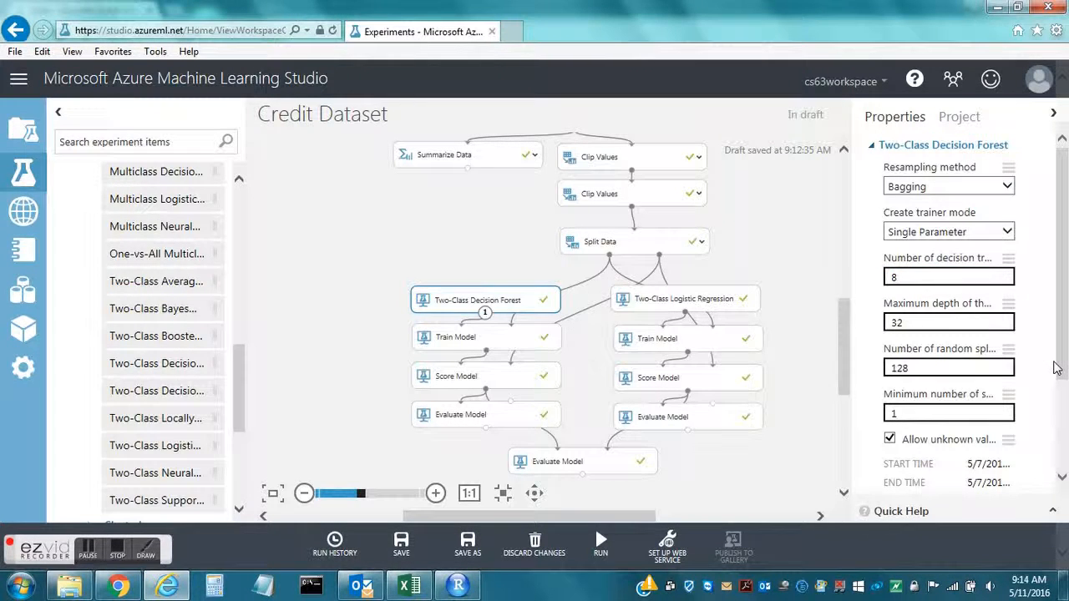
click(695, 306)
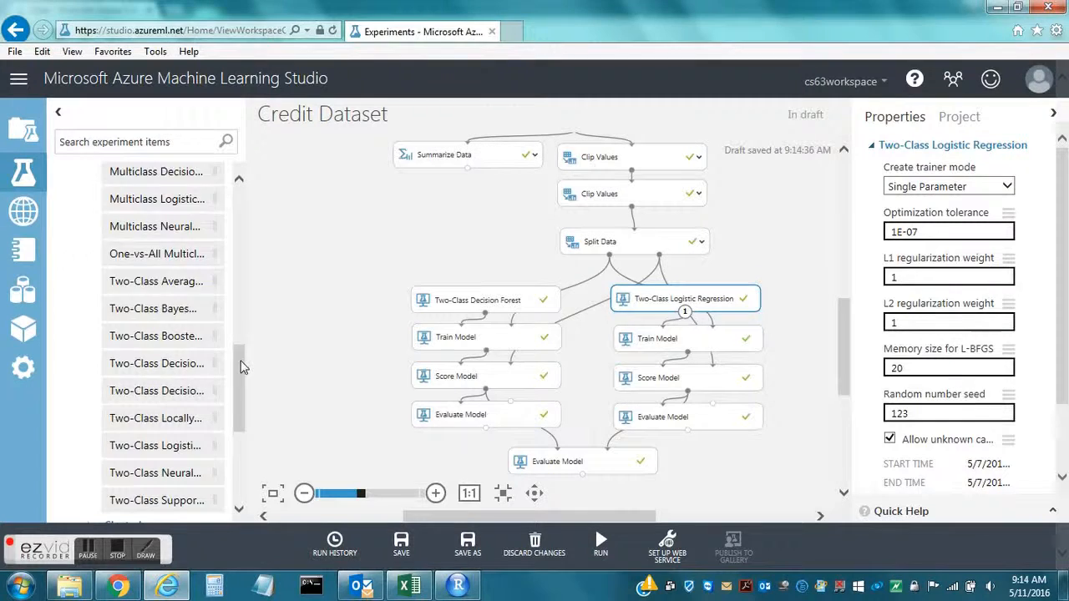
Try adding a Train Model module from the training modules beside the decision forest branch, and delete it again.
drag(241, 365, 239, 298)
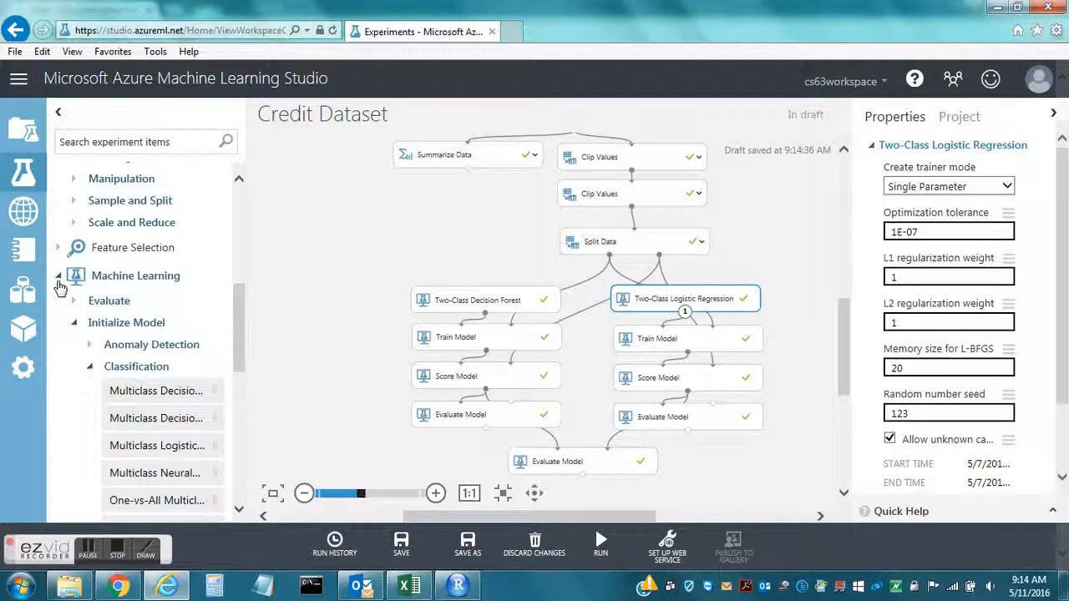
click(75, 326)
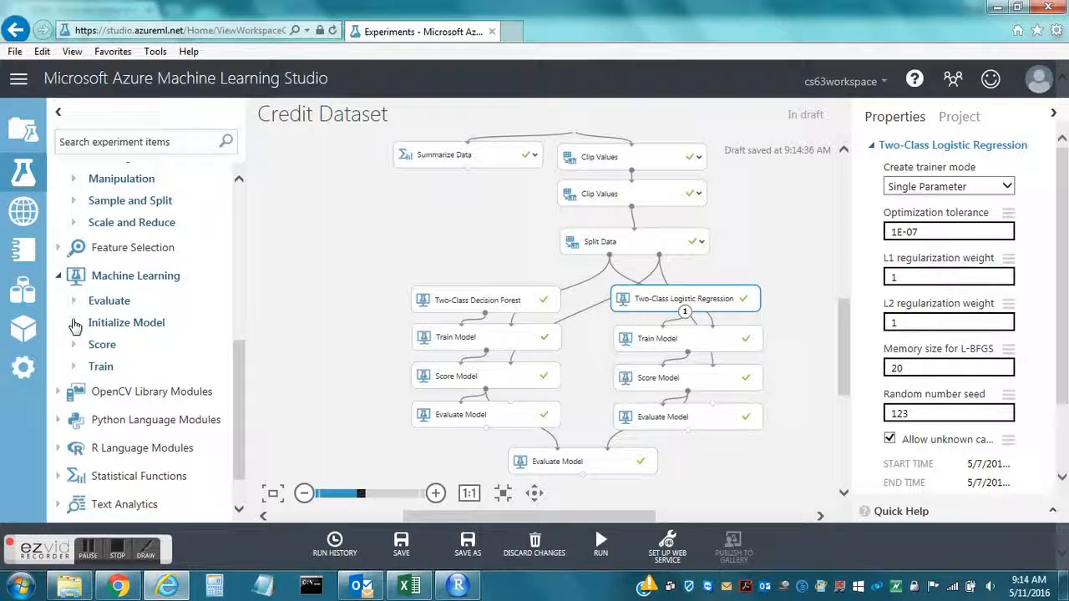
click(74, 368)
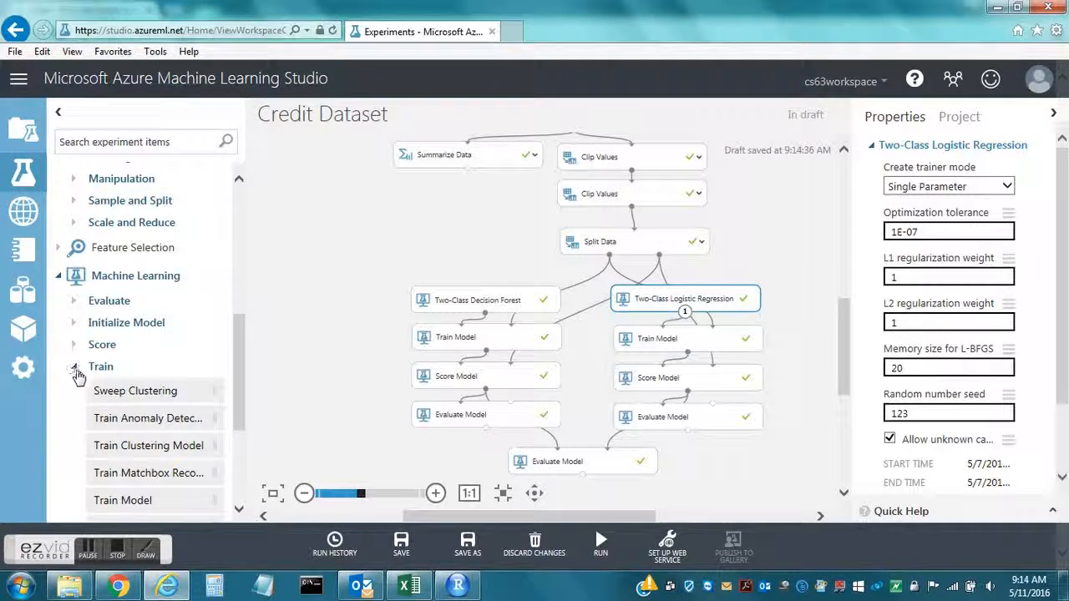
drag(159, 501, 351, 349)
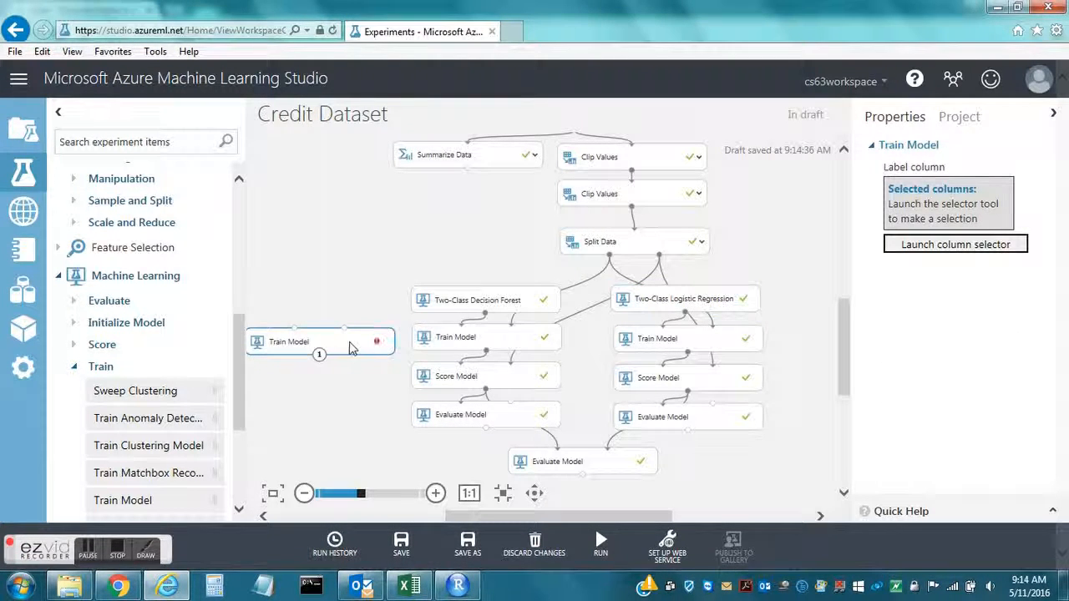
key(Delete)
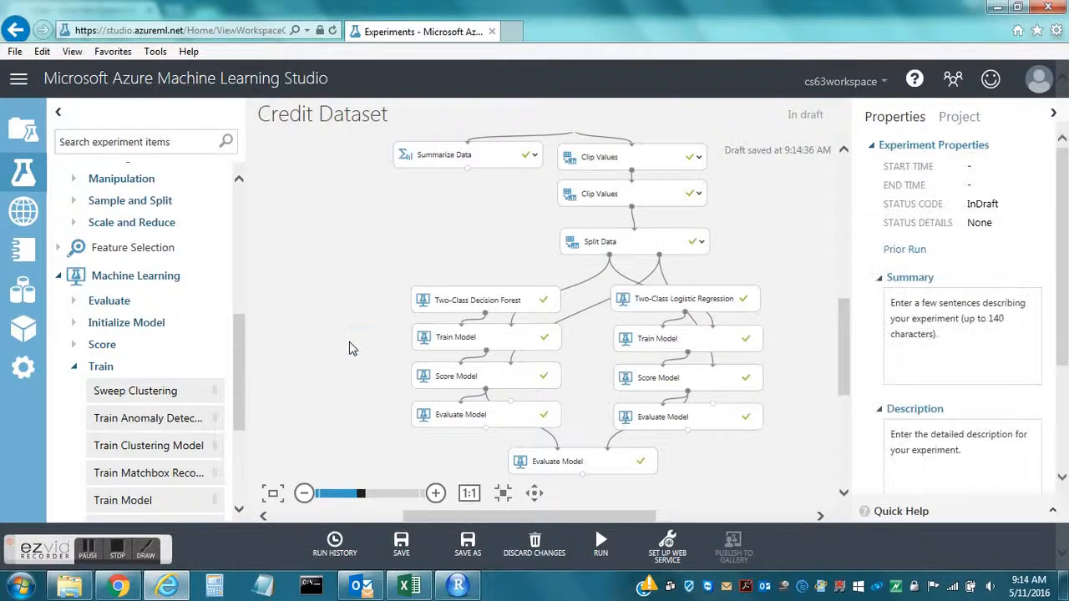
Try adding a Score Model module from the scoring modules to the canvas, and delete it again.
click(74, 346)
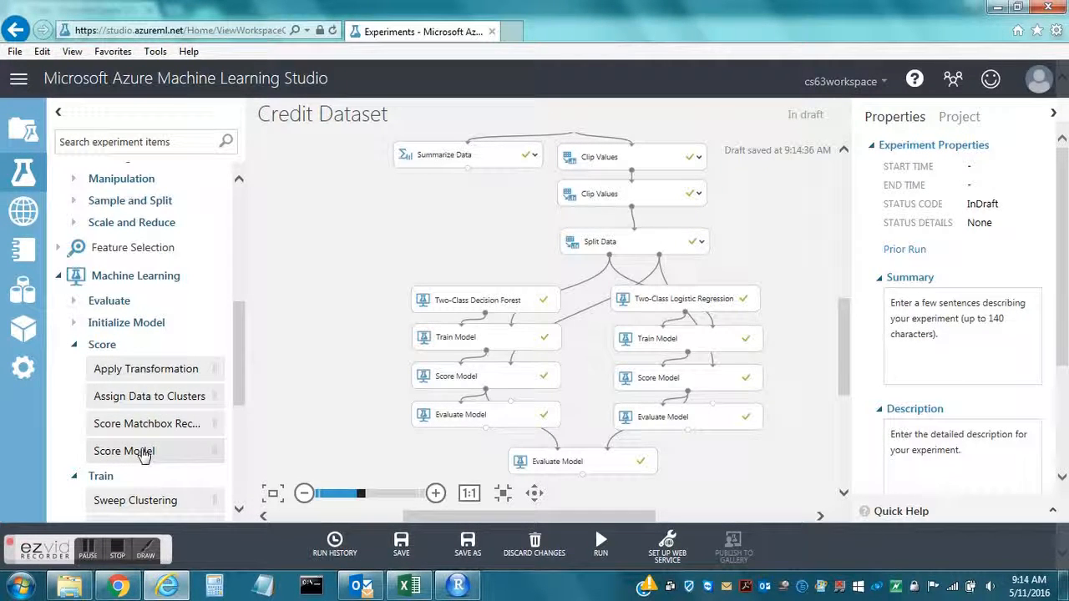
drag(282, 368, 351, 343)
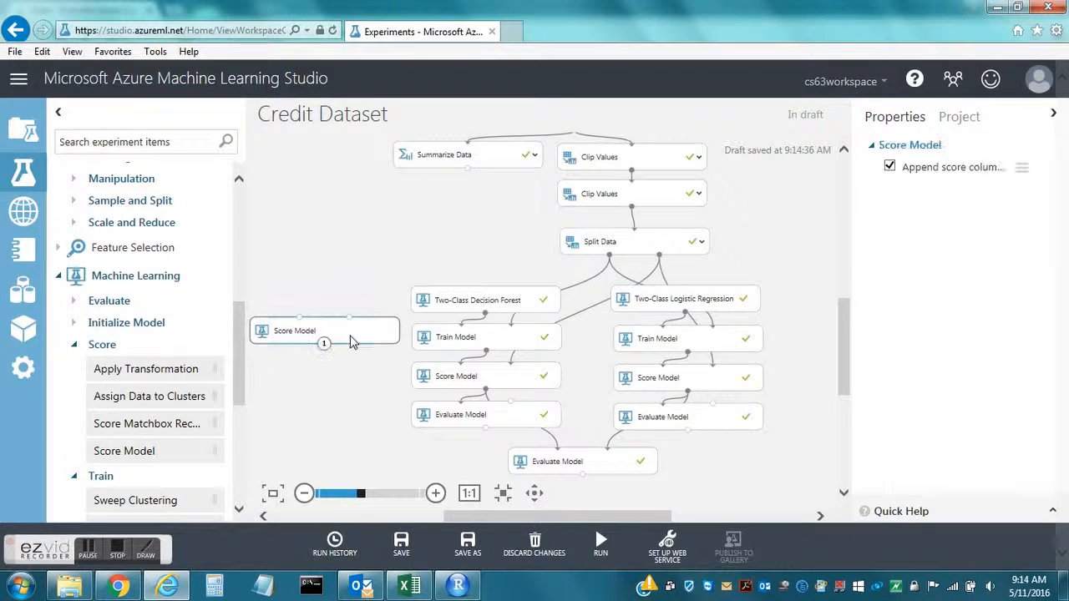
key(Delete)
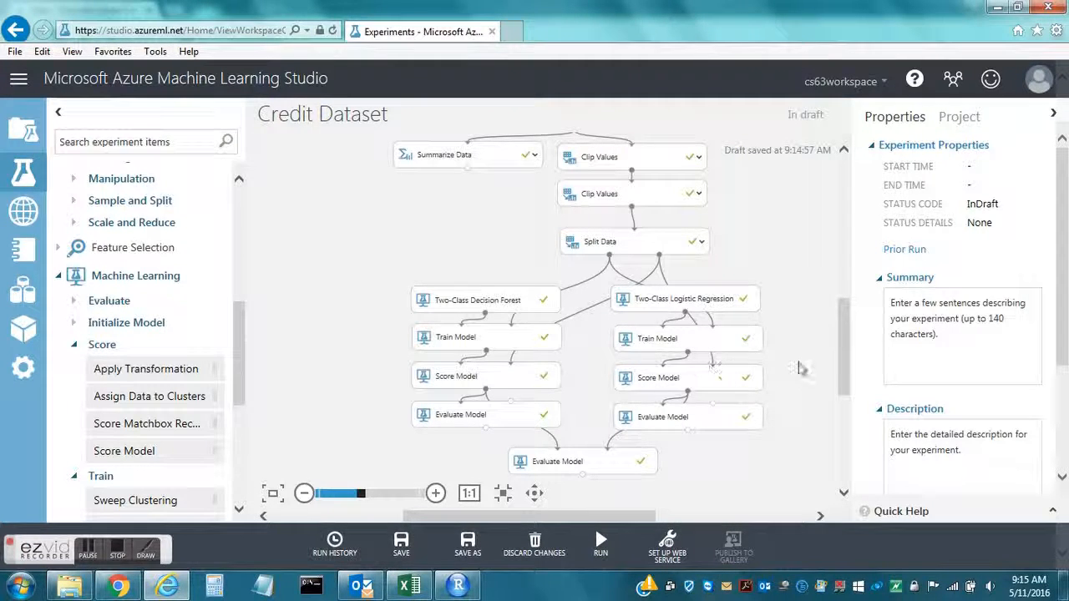
Visualize the logistic regression branch's Evaluate Model results, examine the ROC curve, metrics and threshold, and close the visualization.
drag(843, 359, 841, 370)
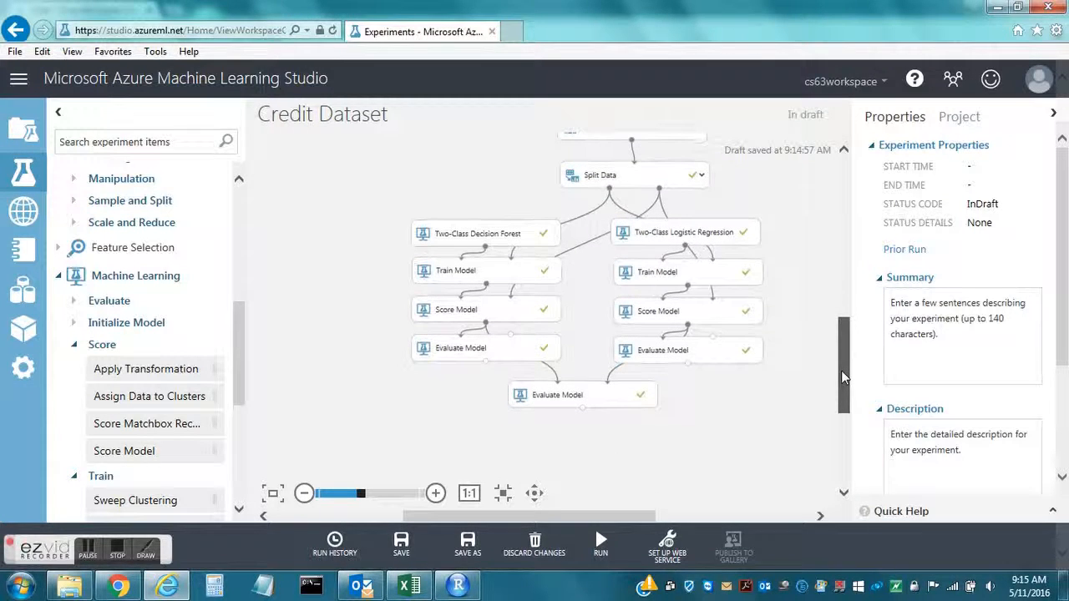
right_click(688, 365)
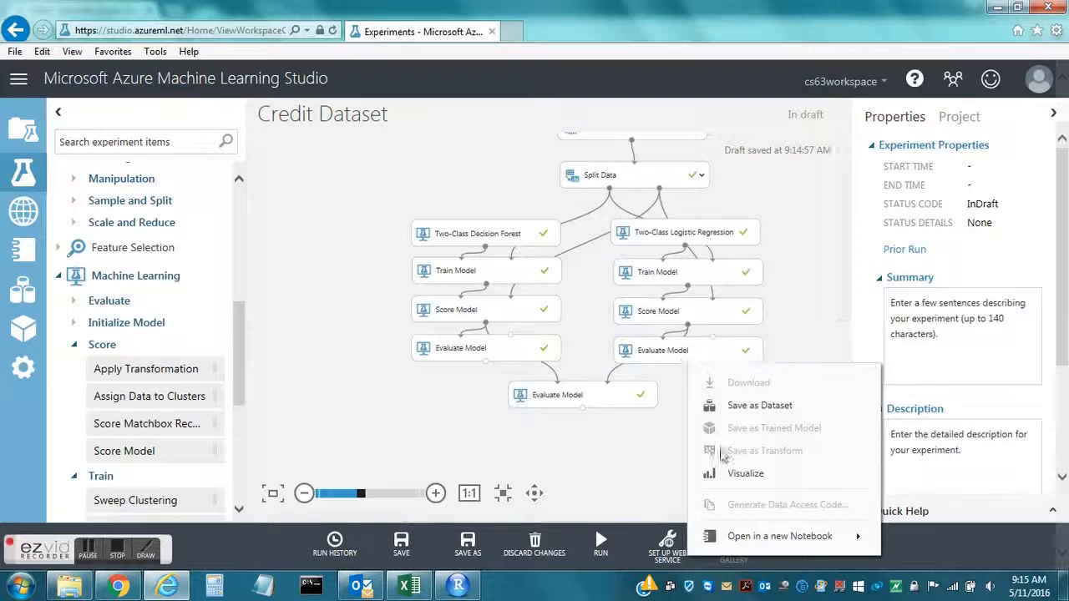
click(726, 473)
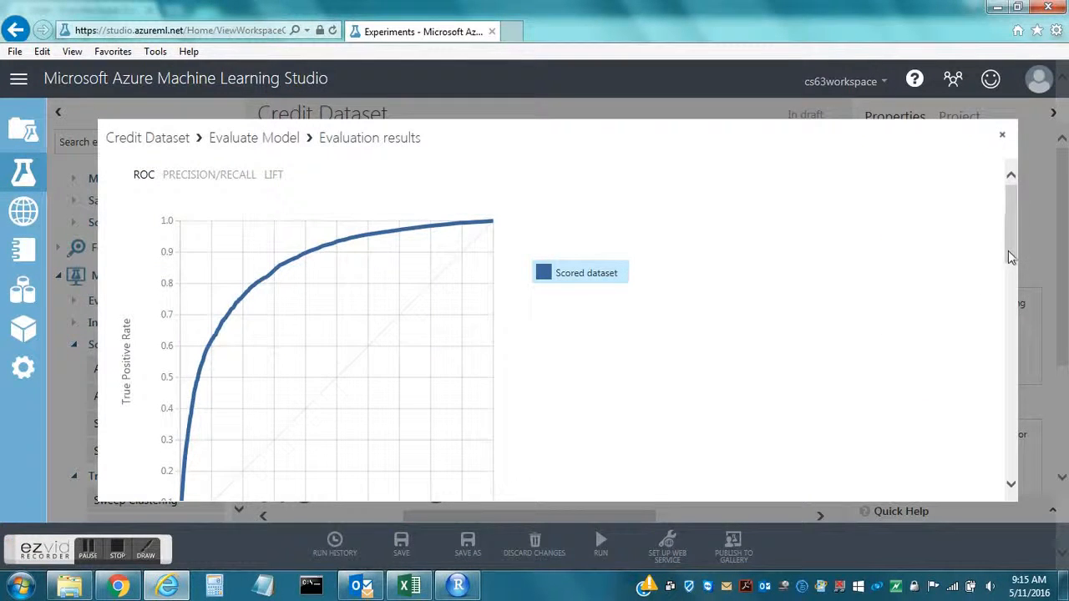
drag(1011, 257, 1006, 450)
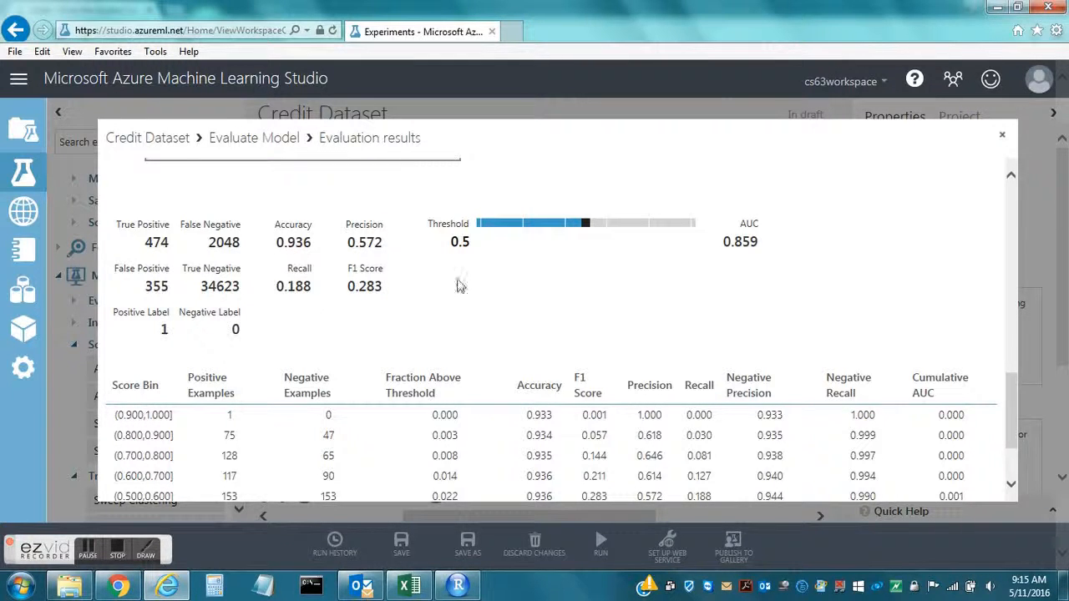
mouse_move(586, 227)
mouse_down()
mouse_move(524, 229)
mouse_move(589, 229)
mouse_up()
click(1003, 138)
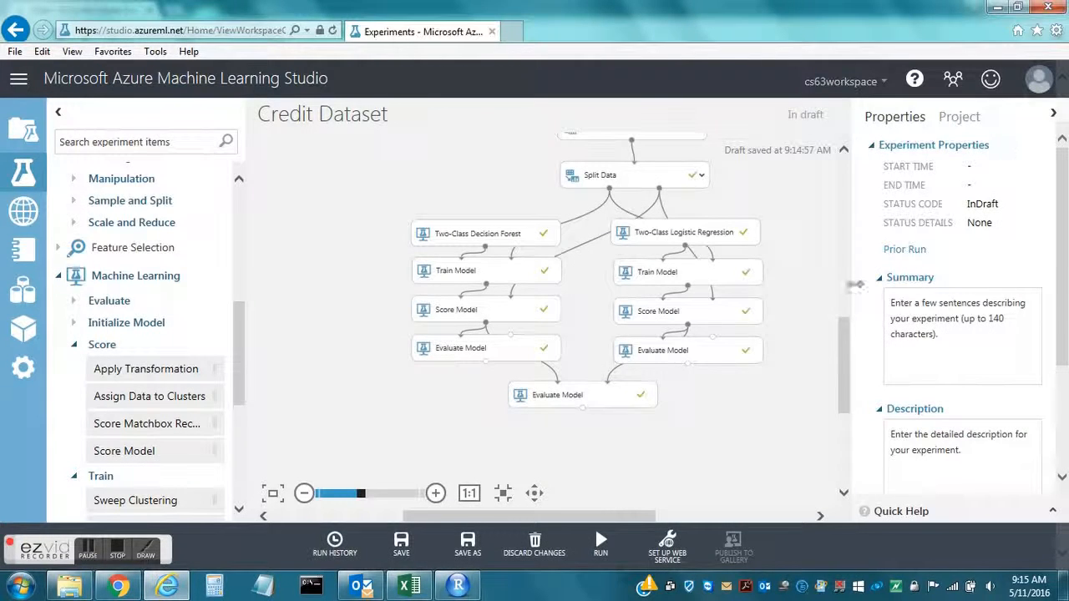
Visualize the final combined Evaluate Model results, compare both models' ROC curves and metrics, and close the visualization.
right_click(583, 410)
click(631, 485)
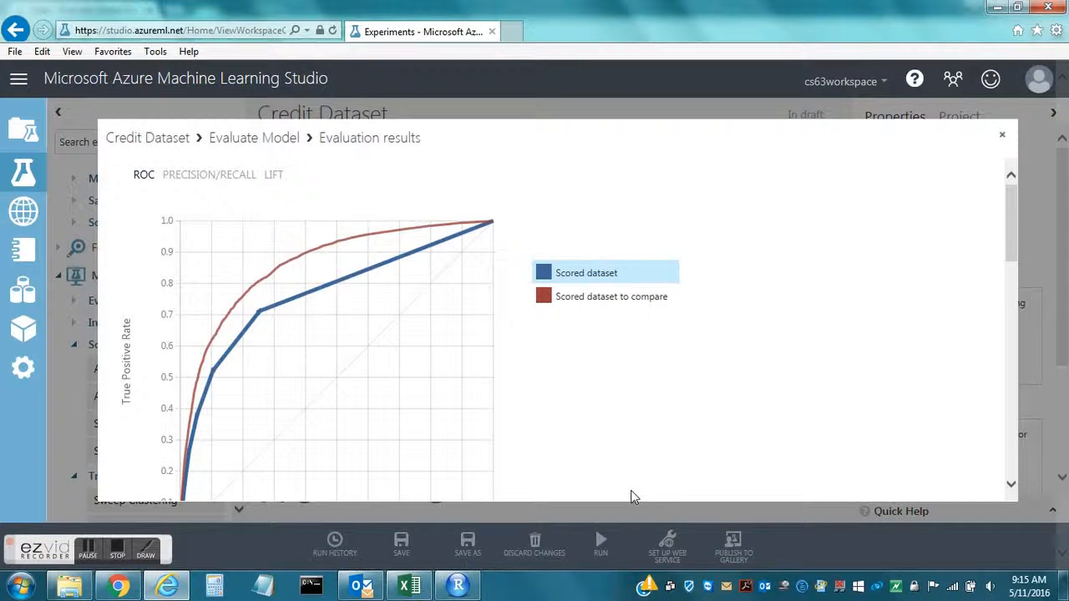
drag(1011, 225, 994, 411)
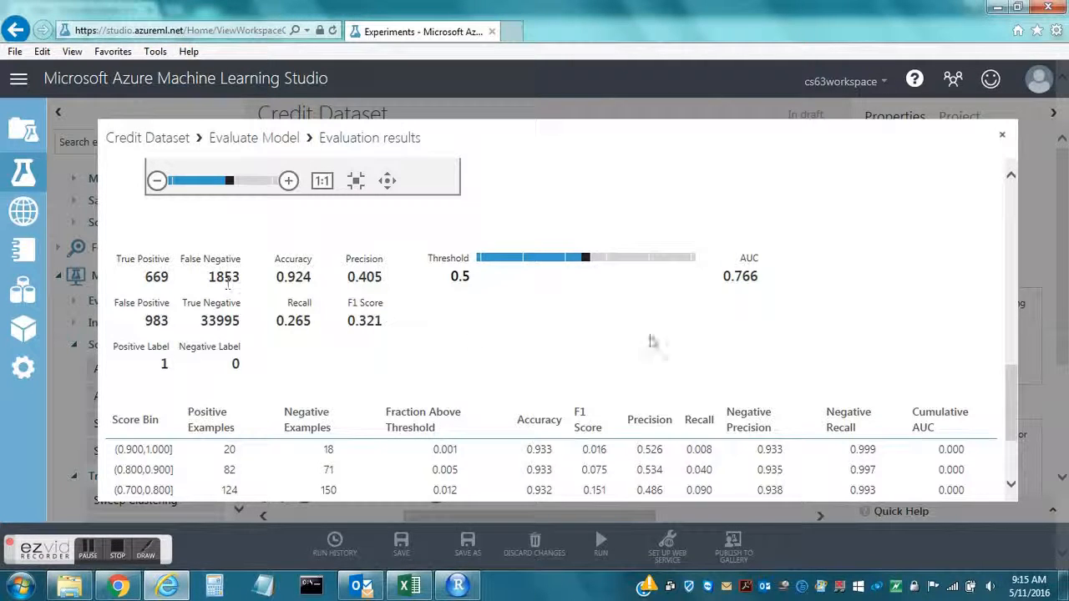
drag(1009, 380, 993, 191)
click(1002, 140)
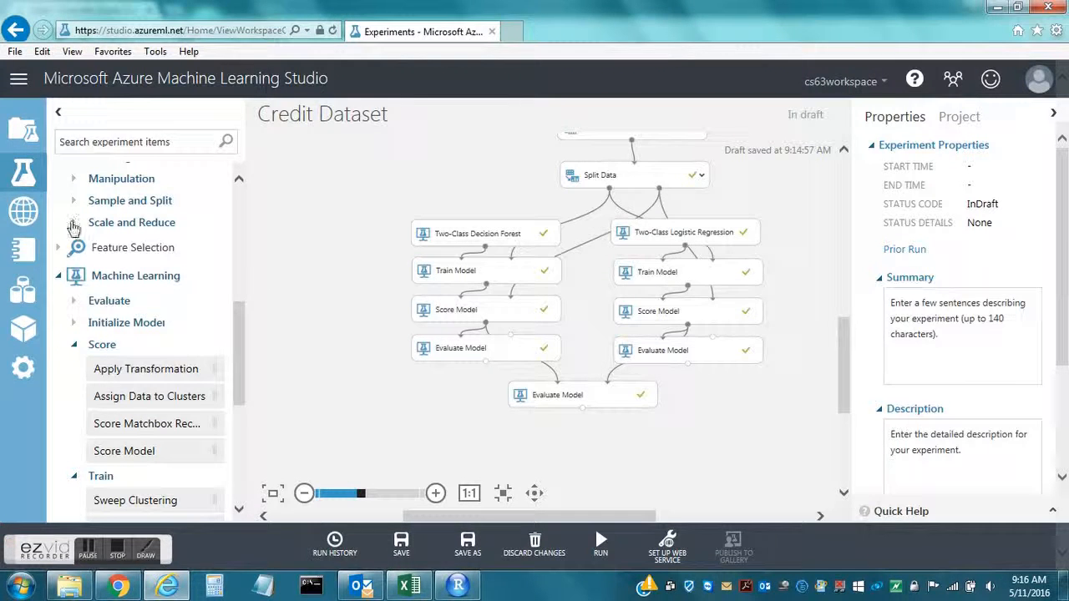
Open the Credit Dataset Visualization experiment from the workspace's experiments list and bring its Execute R Script section into view.
click(23, 130)
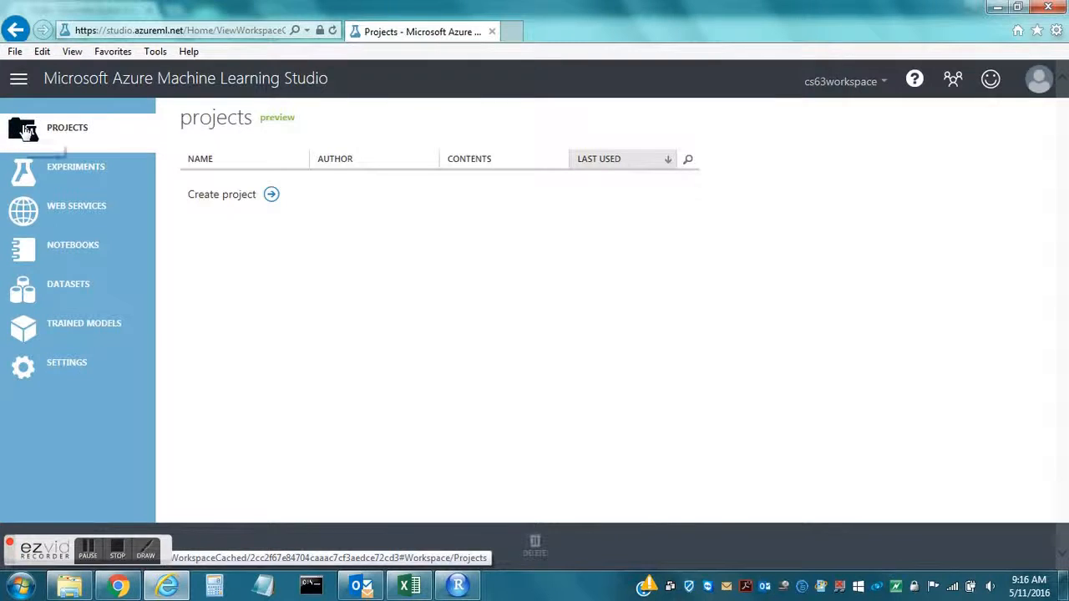
click(50, 172)
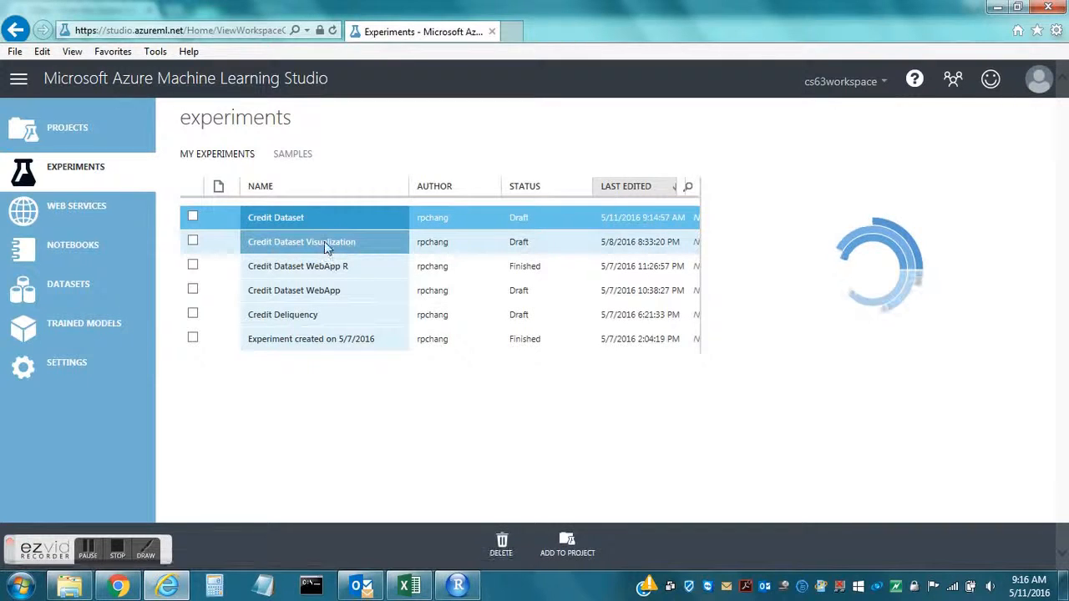
click(325, 241)
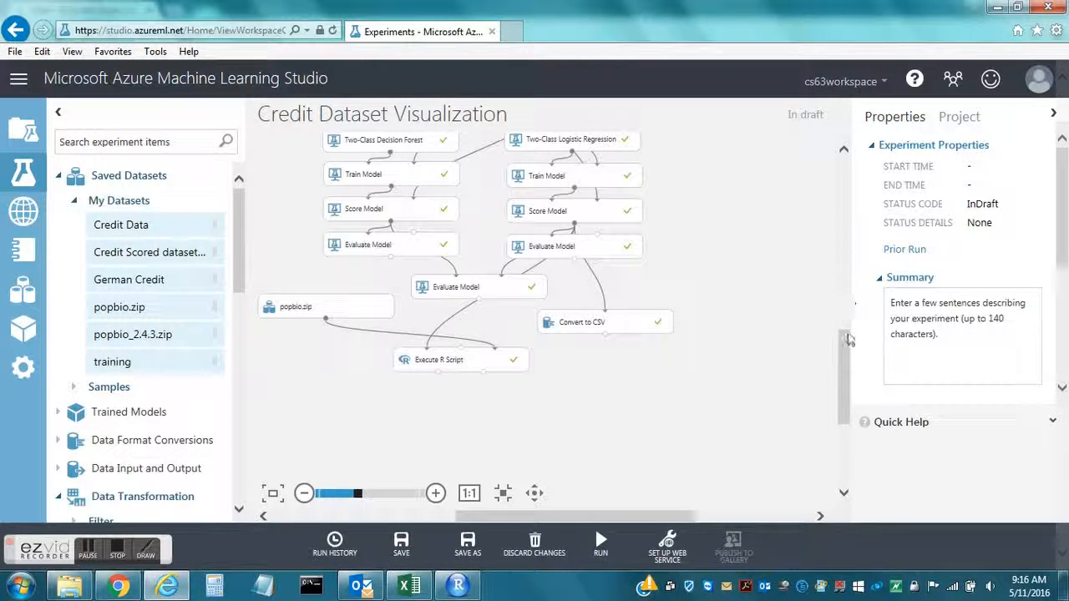
drag(845, 363, 844, 337)
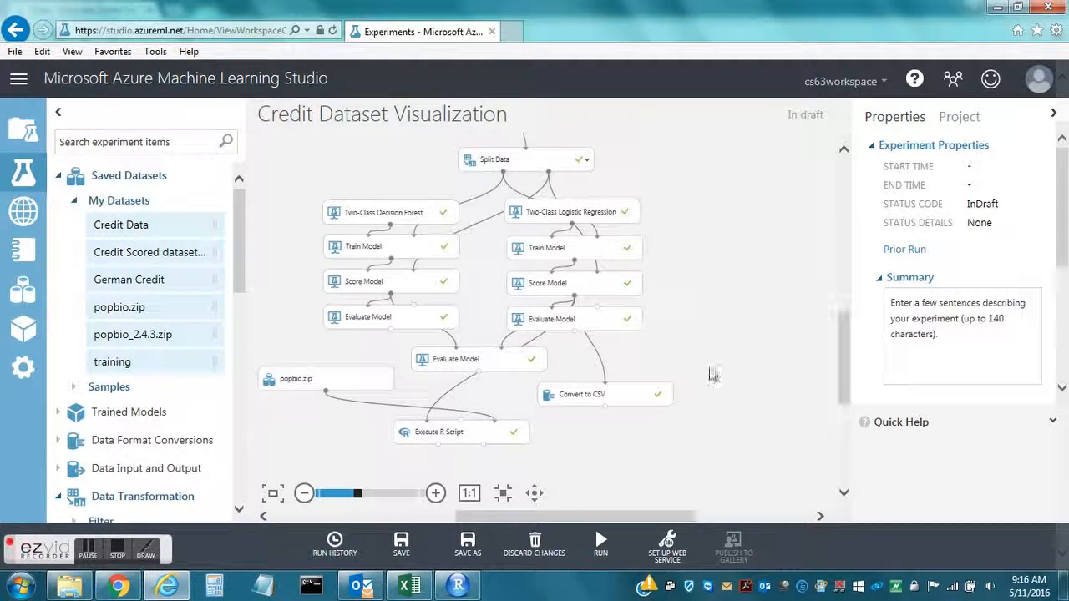
Examine the Execute R Script module's code with its popbio library call, and select the popbio.zip dataset module that feeds it.
click(466, 430)
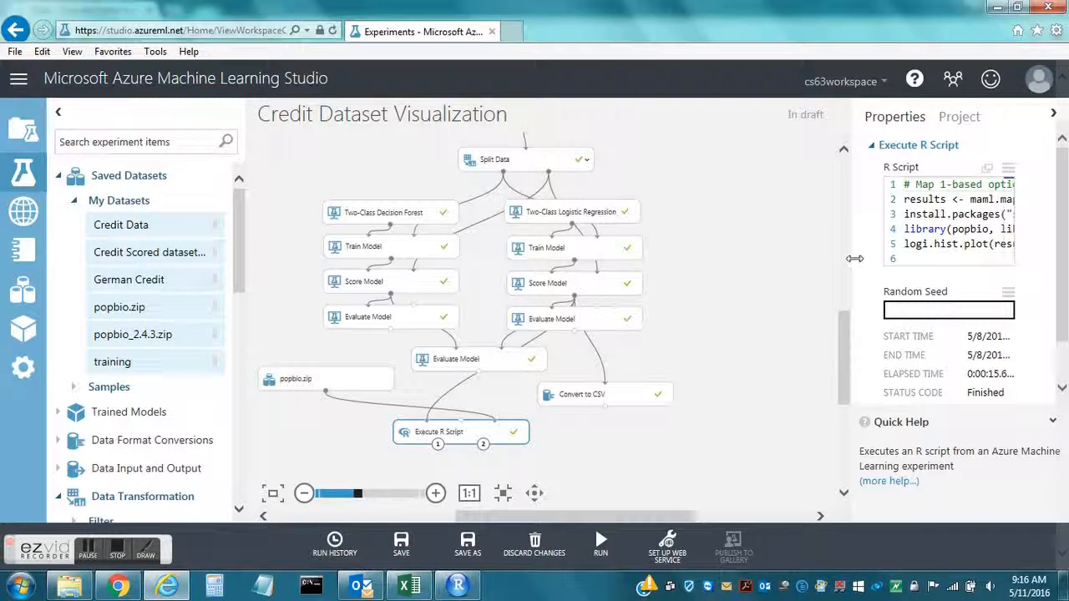
drag(776, 264, 726, 260)
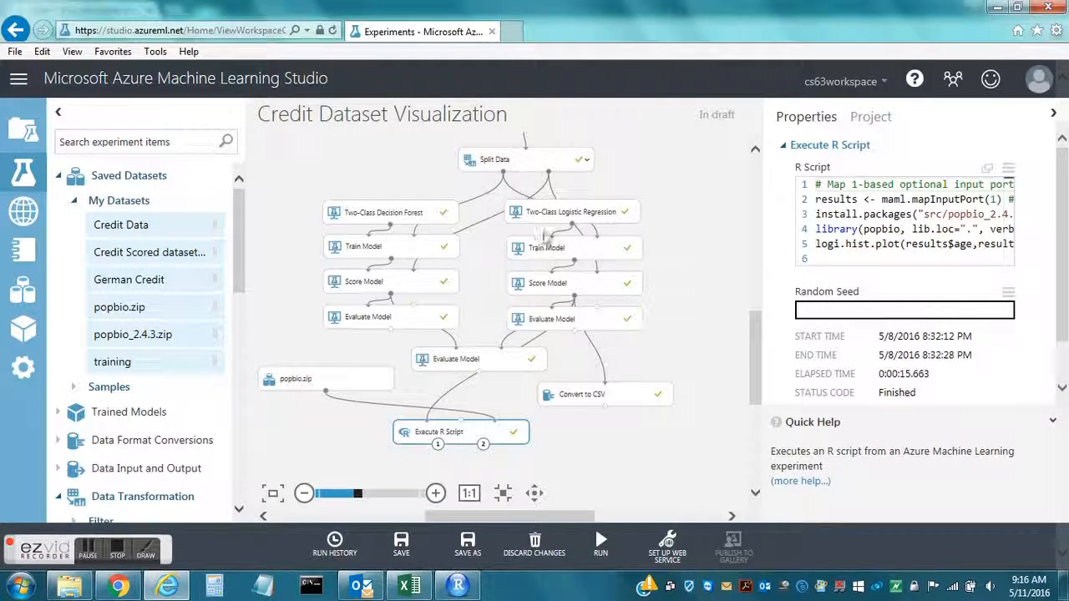
drag(512, 237, 441, 227)
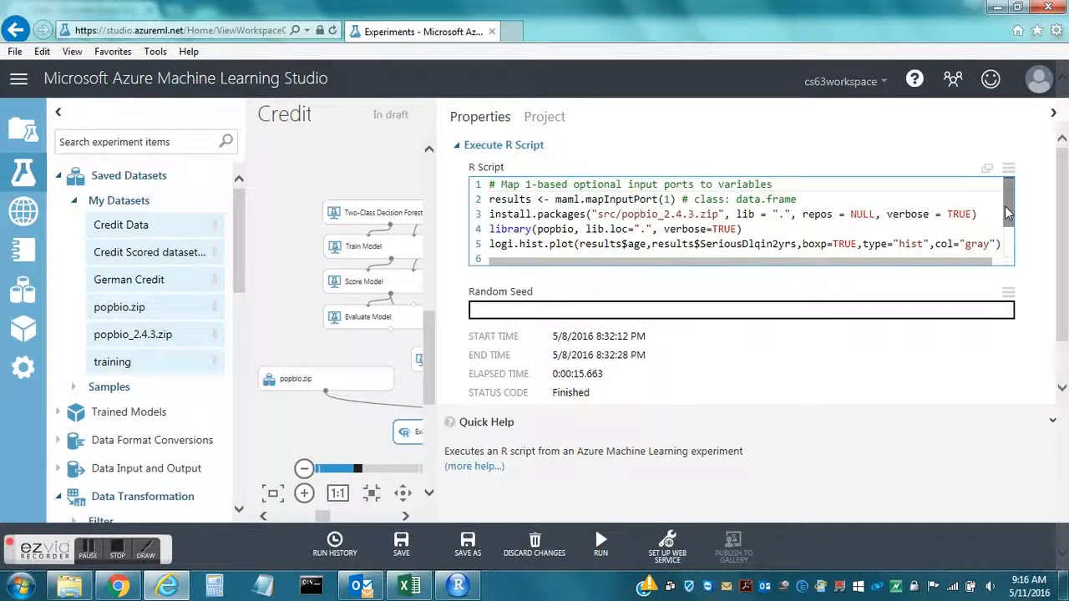
mouse_move(1008, 206)
mouse_down()
mouse_move(1005, 231)
mouse_move(1005, 202)
mouse_up()
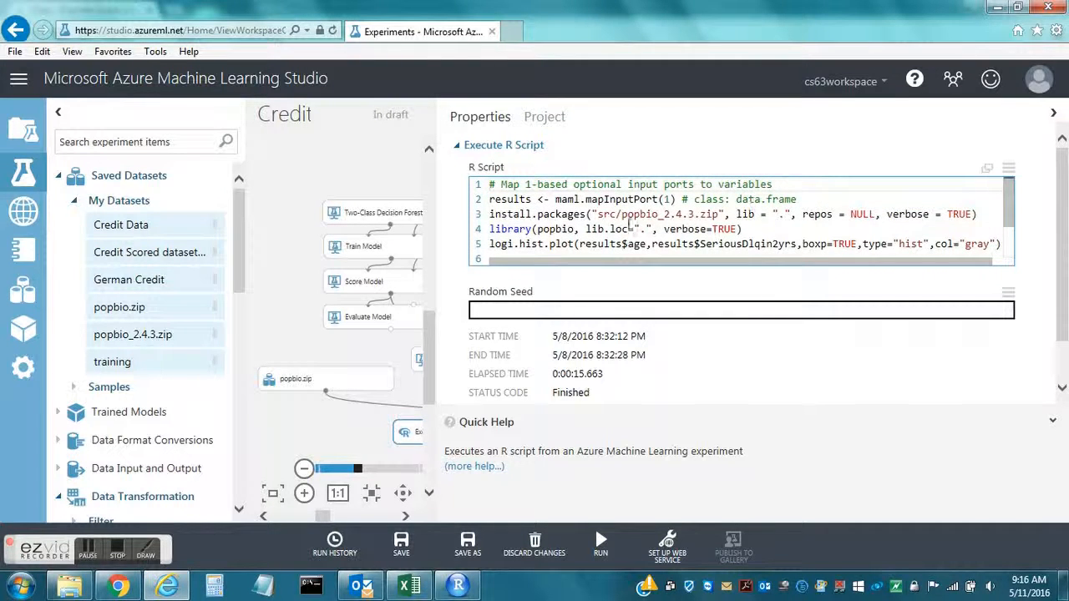
click(566, 229)
double_click(567, 229)
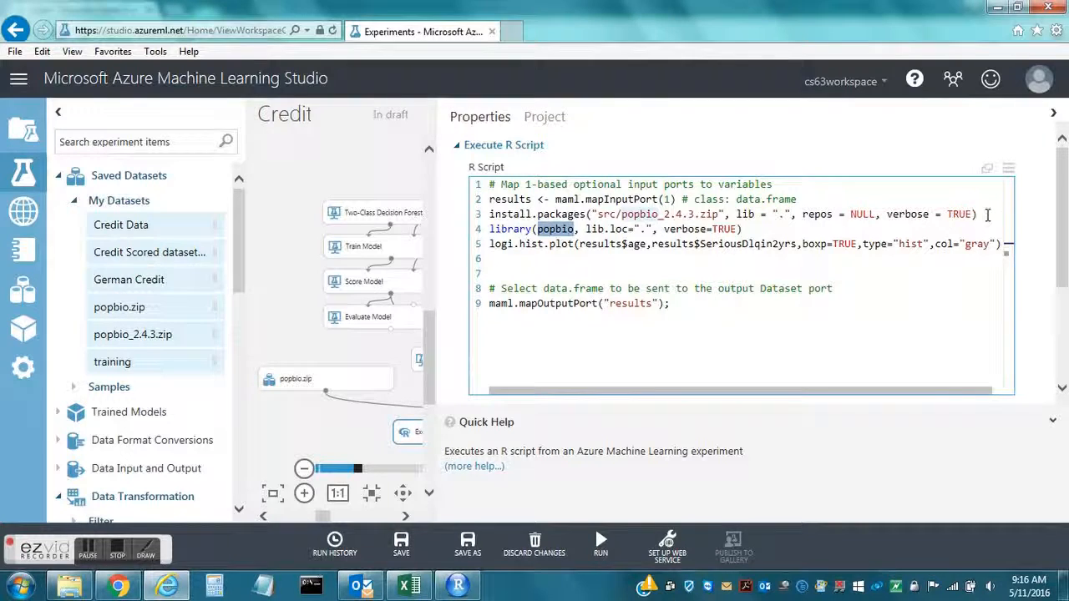
drag(435, 201, 747, 204)
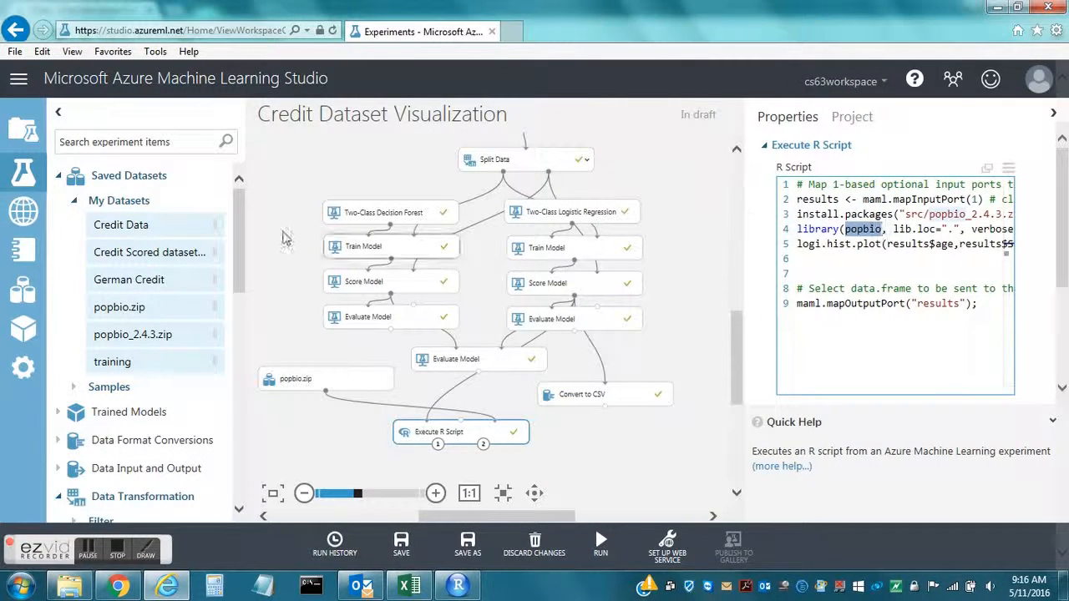
drag(142, 307, 328, 357)
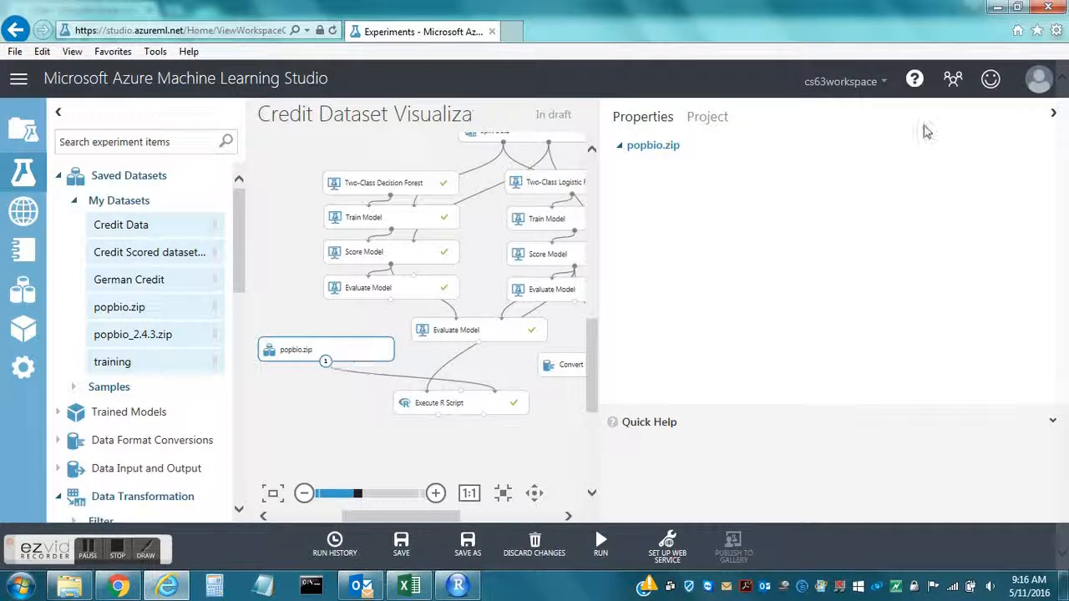
Widen the experiment canvas, visualize the Execute R Script module's R Device output, examine the probability and frequency plot, and close the visualization.
drag(600, 197, 853, 218)
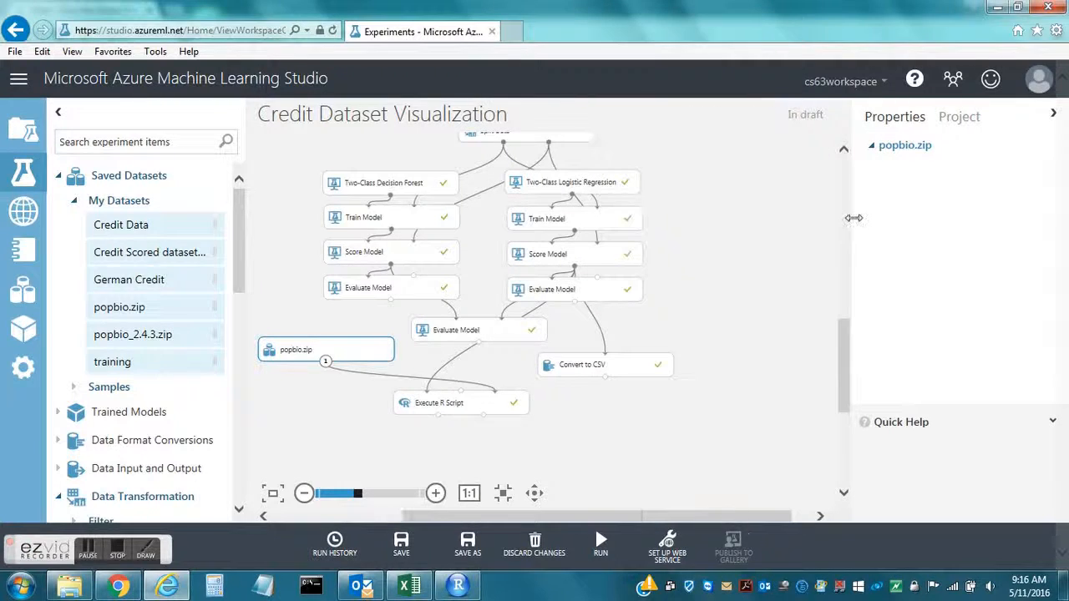
click(466, 404)
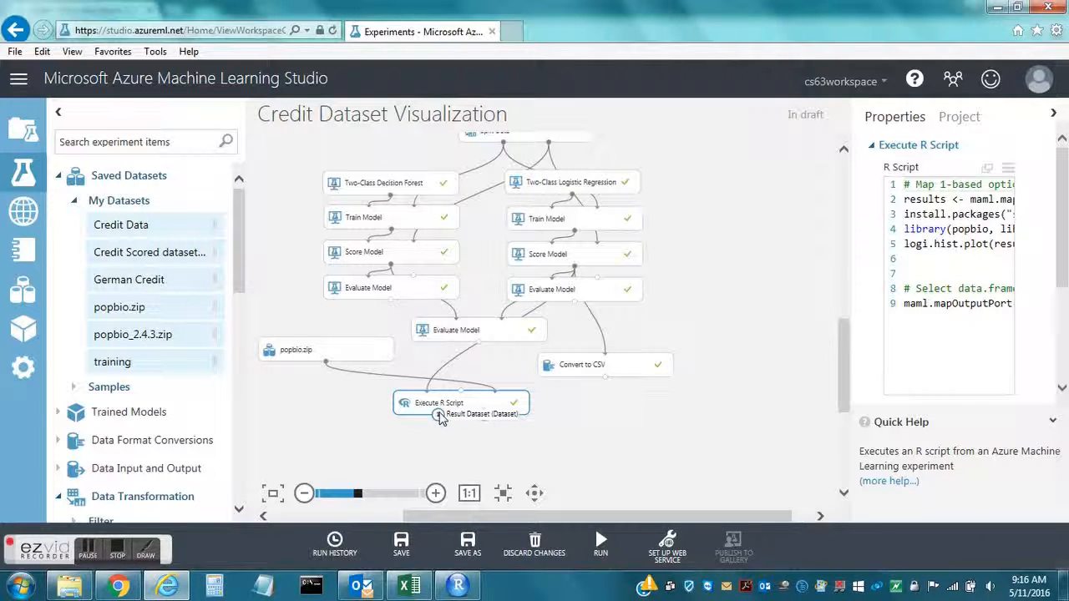
right_click(484, 415)
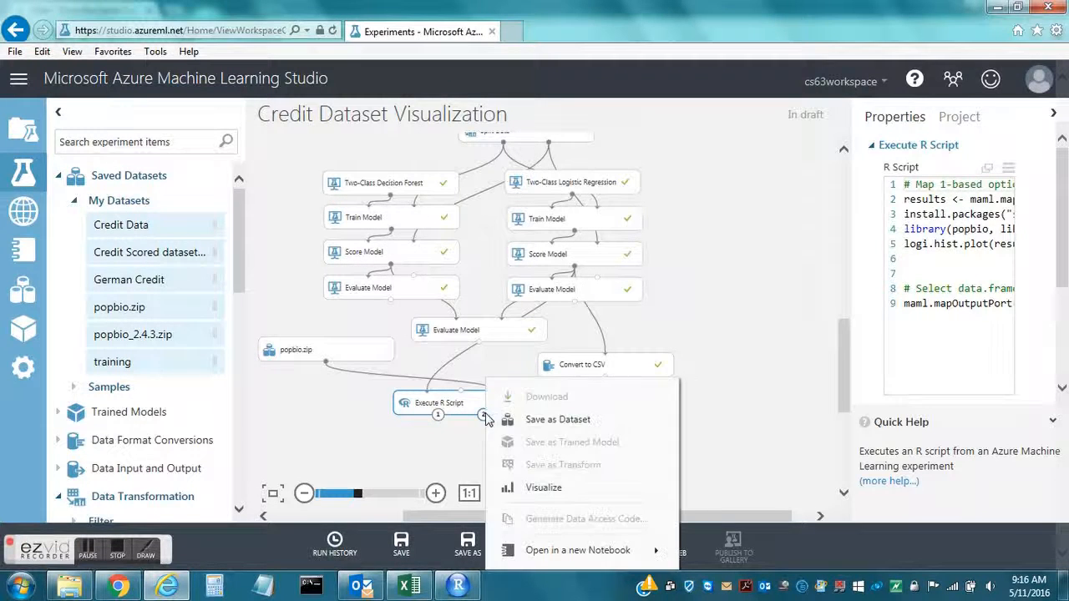
click(539, 489)
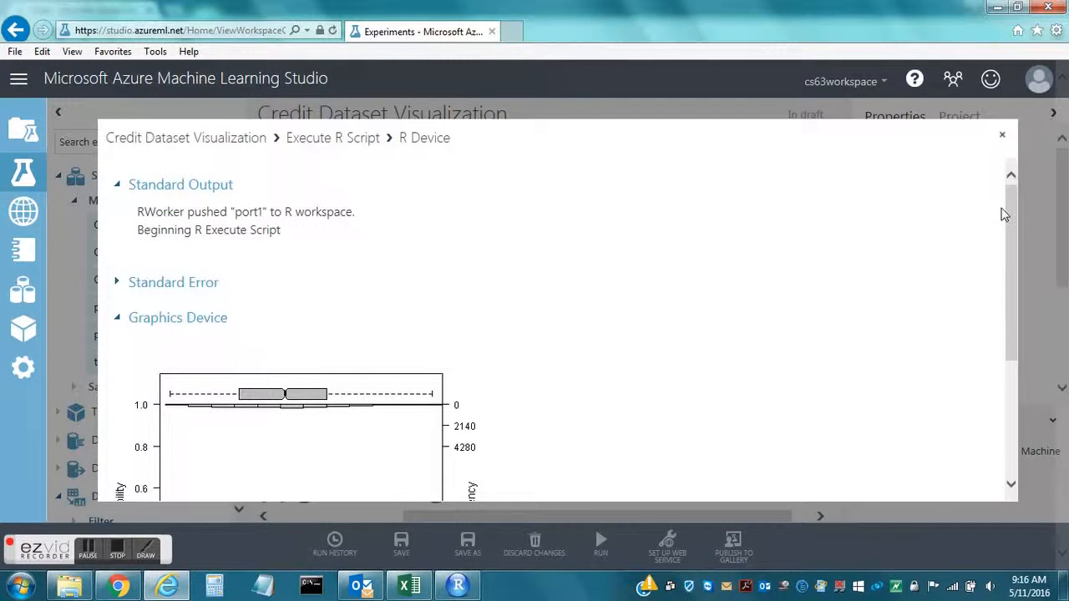
drag(1004, 215, 1004, 331)
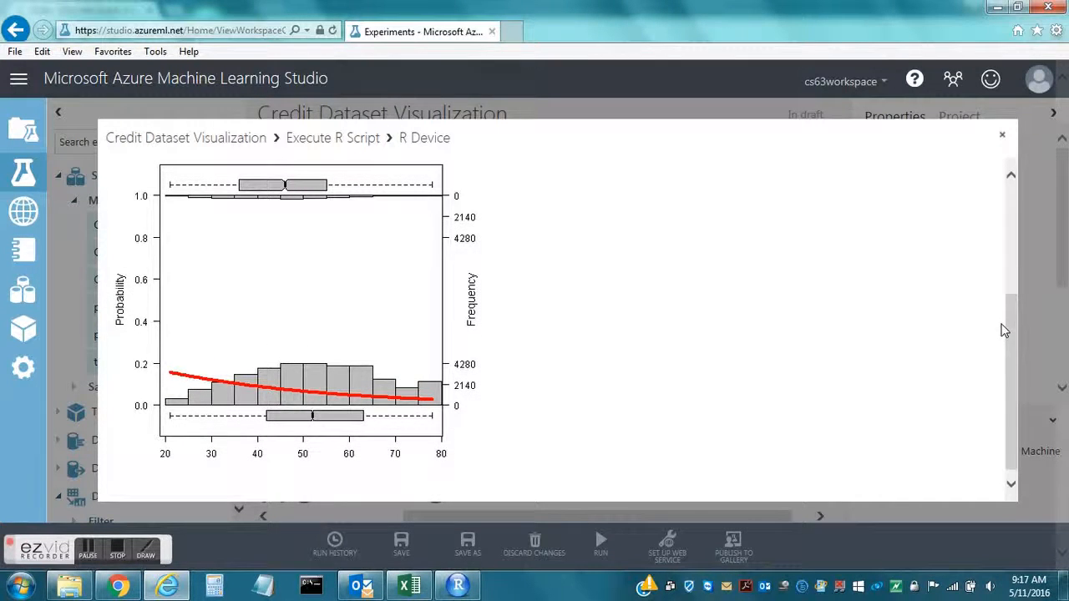
click(1004, 139)
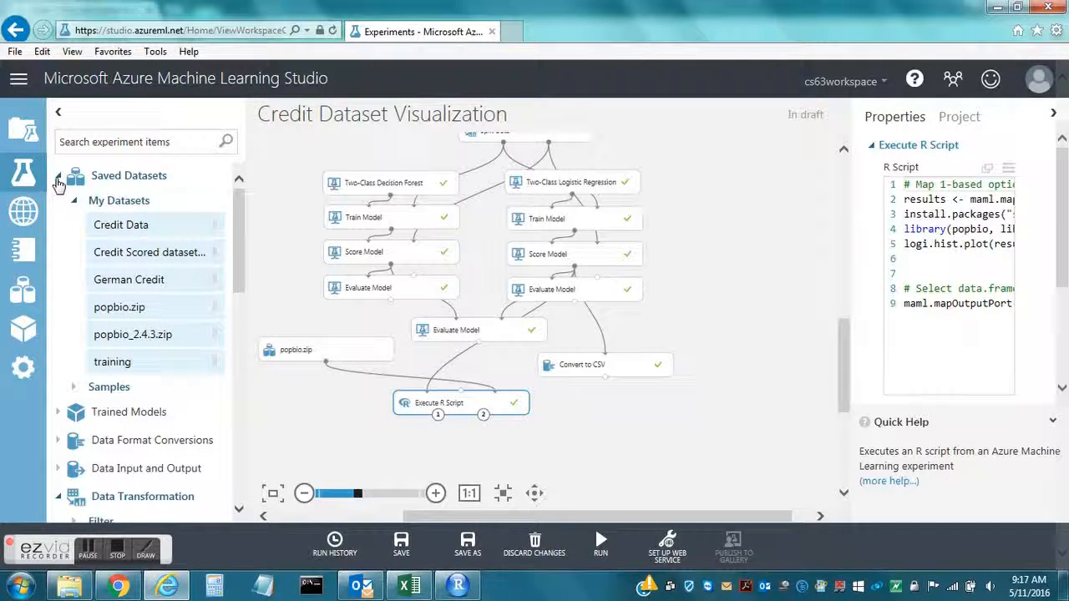
Open the Credit Dataset WebApp R experiment from the experiments list and bring its Score Model and web service output section into view.
click(16, 215)
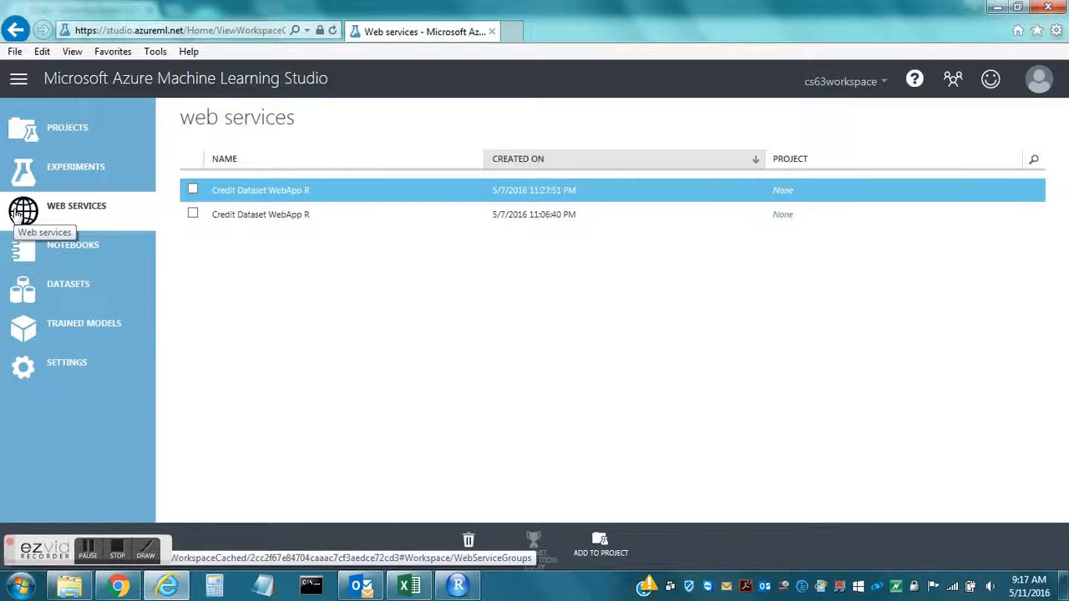
click(61, 177)
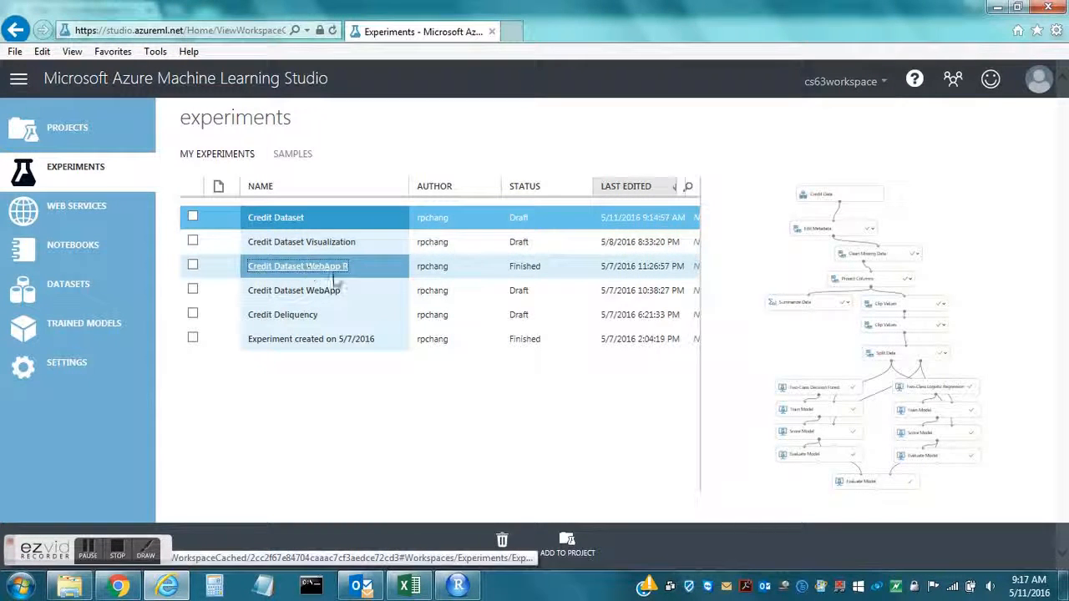
click(335, 275)
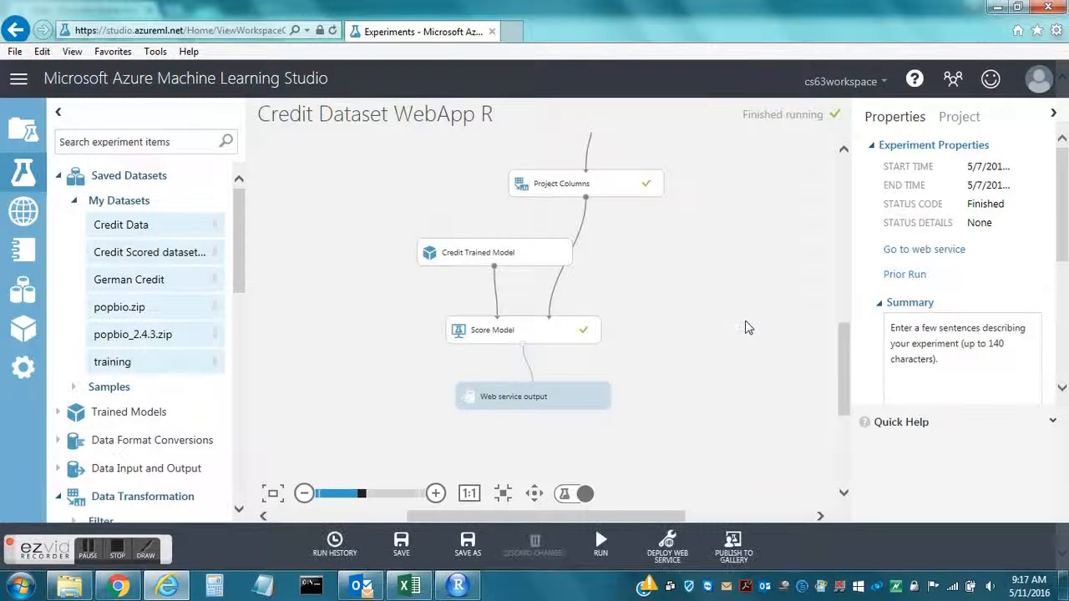
drag(841, 355, 842, 334)
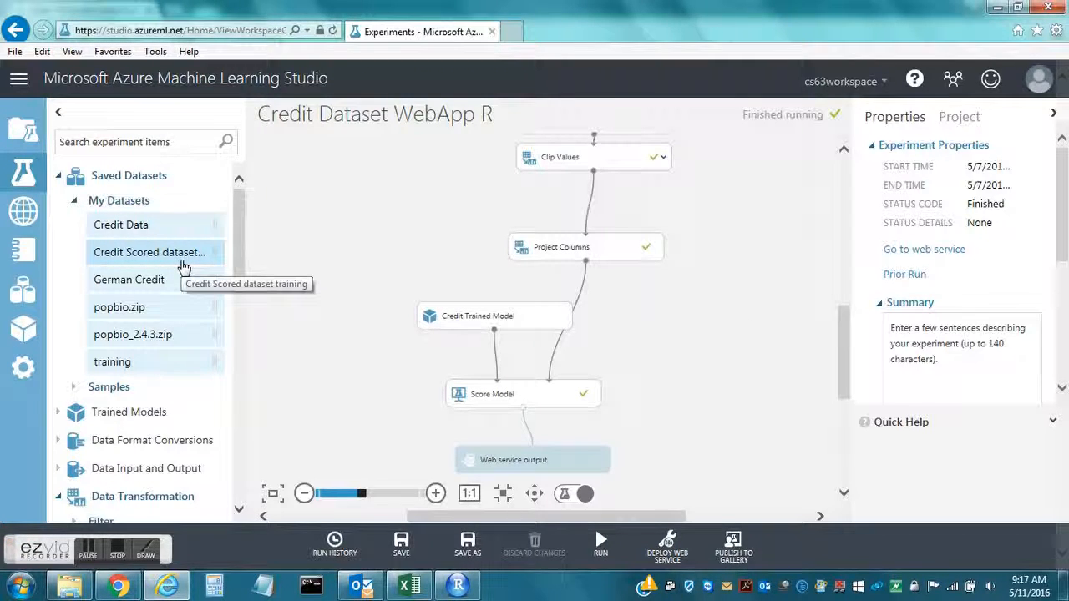
Collapse My Datasets, expand the Trained Models group, and select the saved Credit Trained Model to view its description.
click(74, 203)
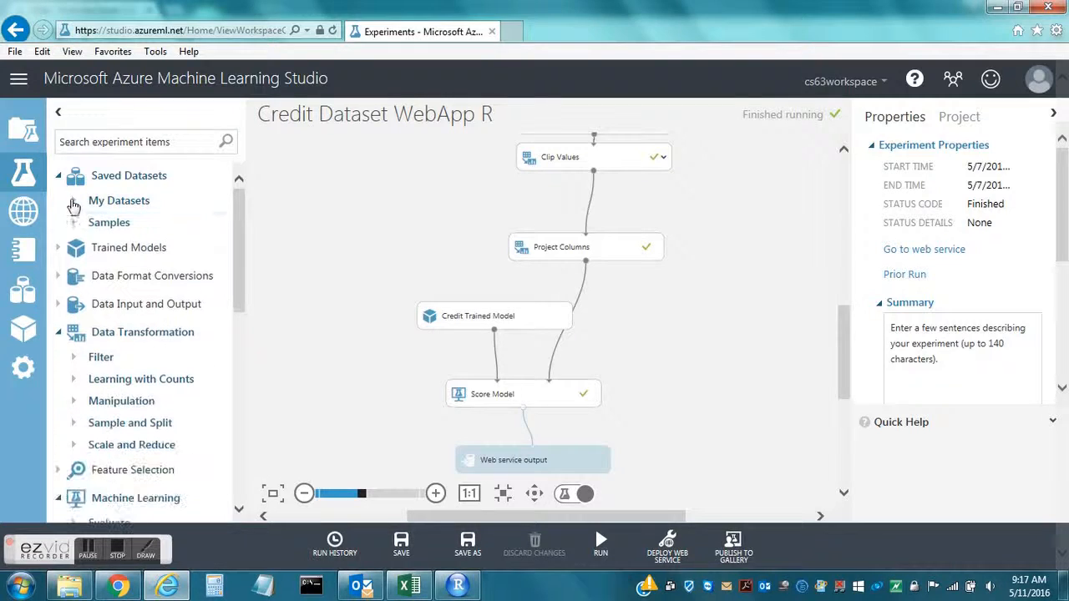
click(59, 251)
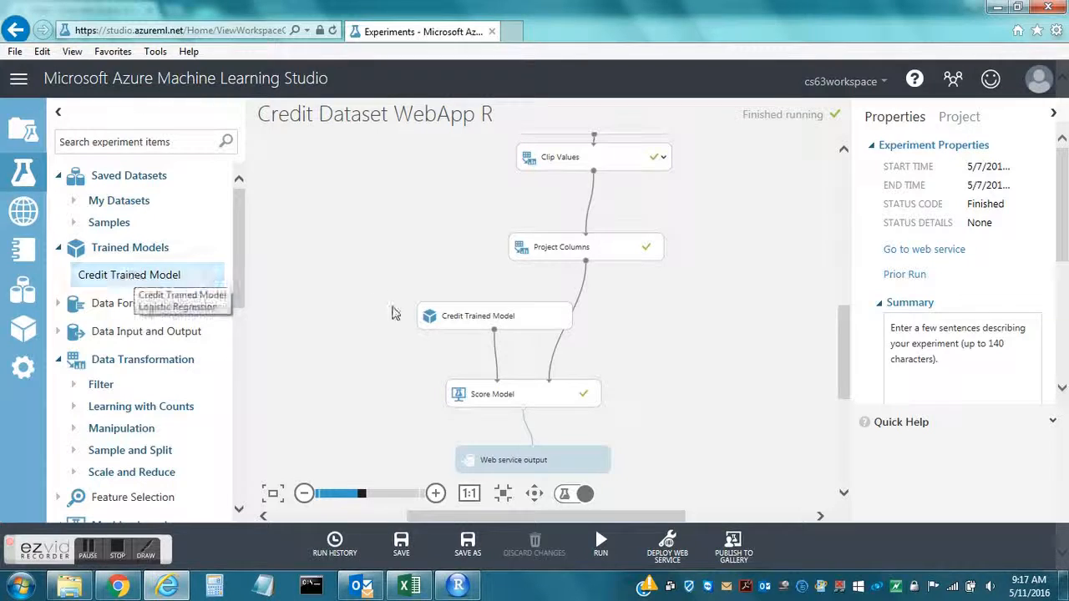
mouse_move(181, 284)
mouse_down()
mouse_move(391, 240)
mouse_move(284, 267)
mouse_move(172, 275)
mouse_up()
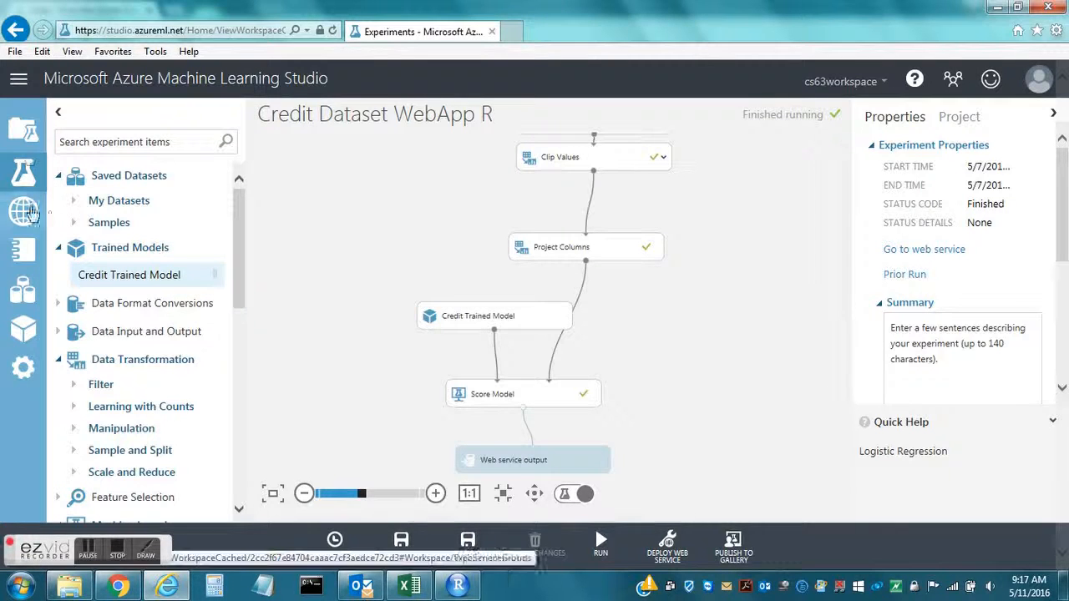
Return to the Credit Dataset experiment and examine the available options for the logistic regression branch's Train Model module.
click(24, 132)
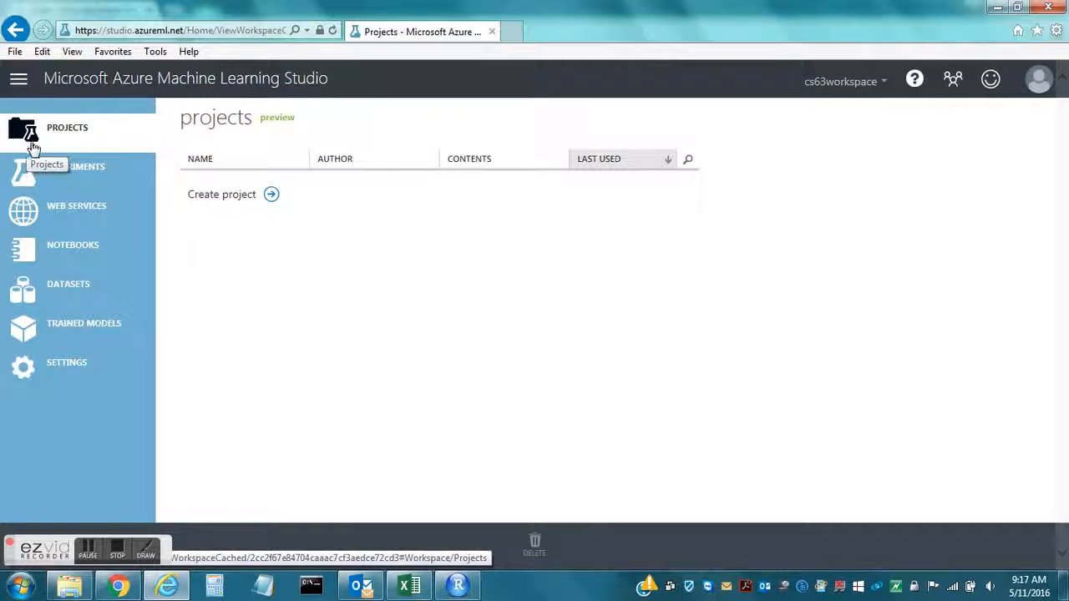
click(68, 167)
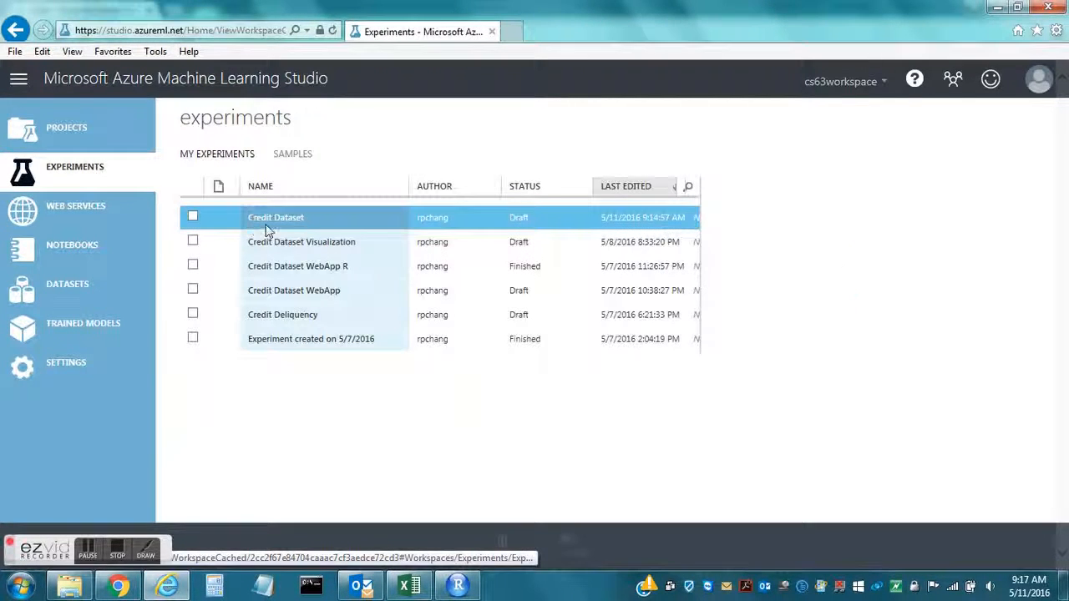
click(269, 224)
click(278, 220)
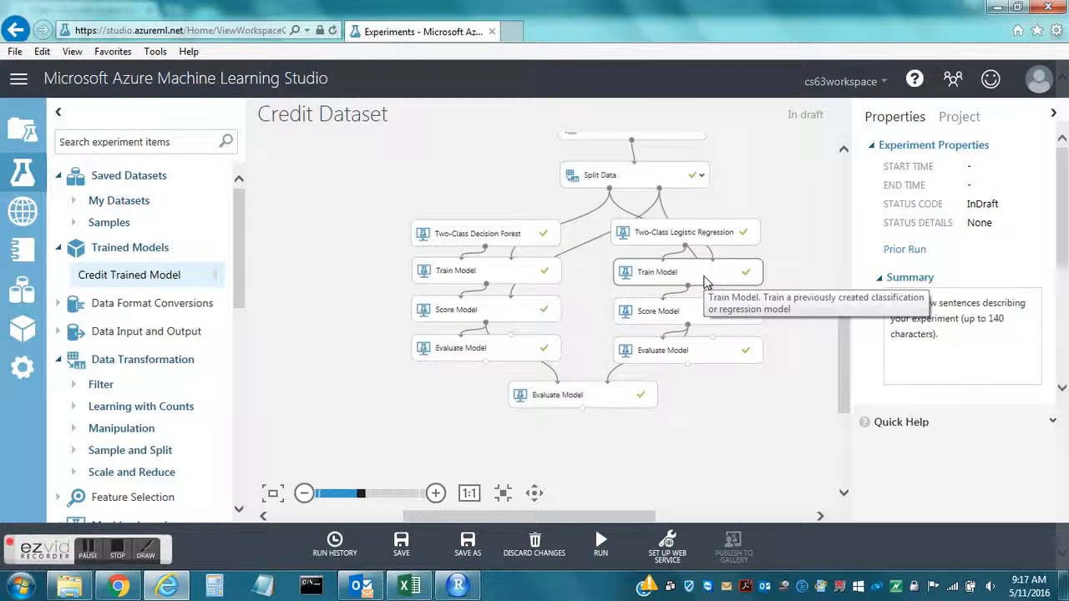
right_click(704, 282)
mouse_move(754, 401)
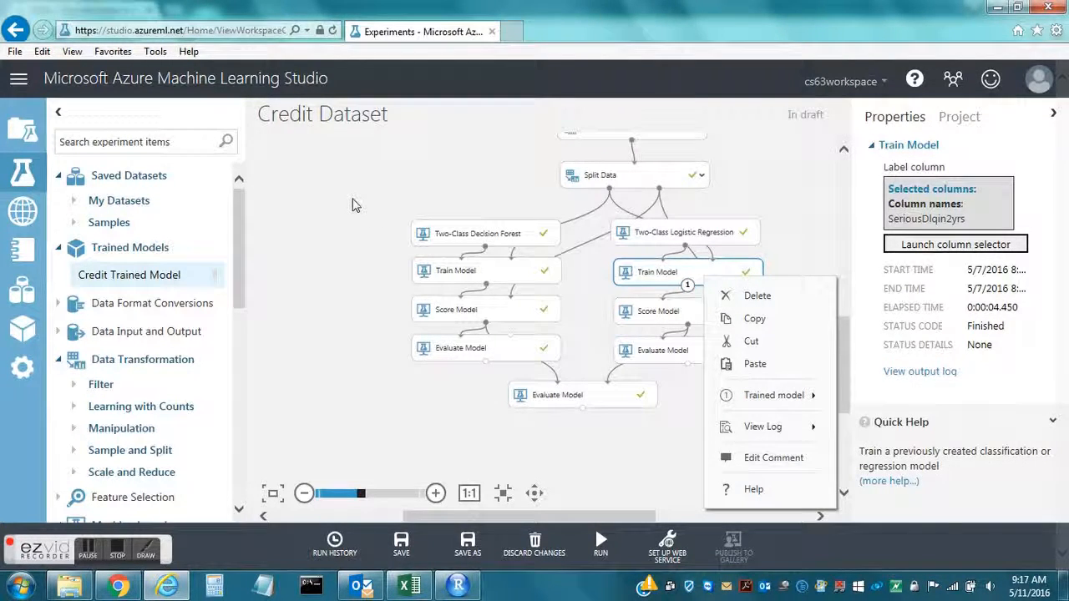
click(352, 205)
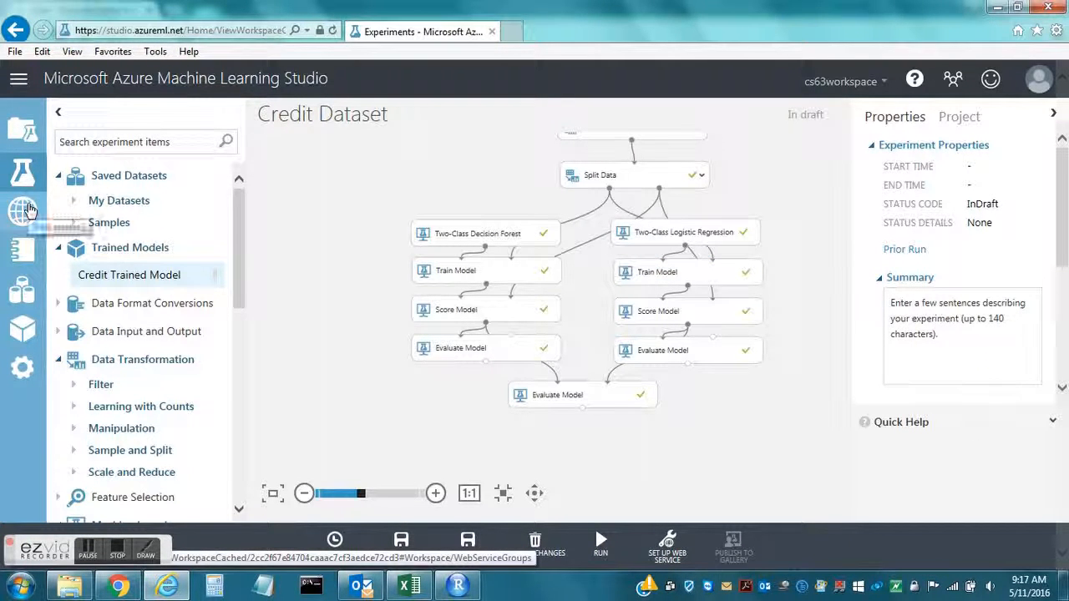
Open the most recently created Credit Dataset WebApp R web service and examine its API key and default endpoint.
click(25, 209)
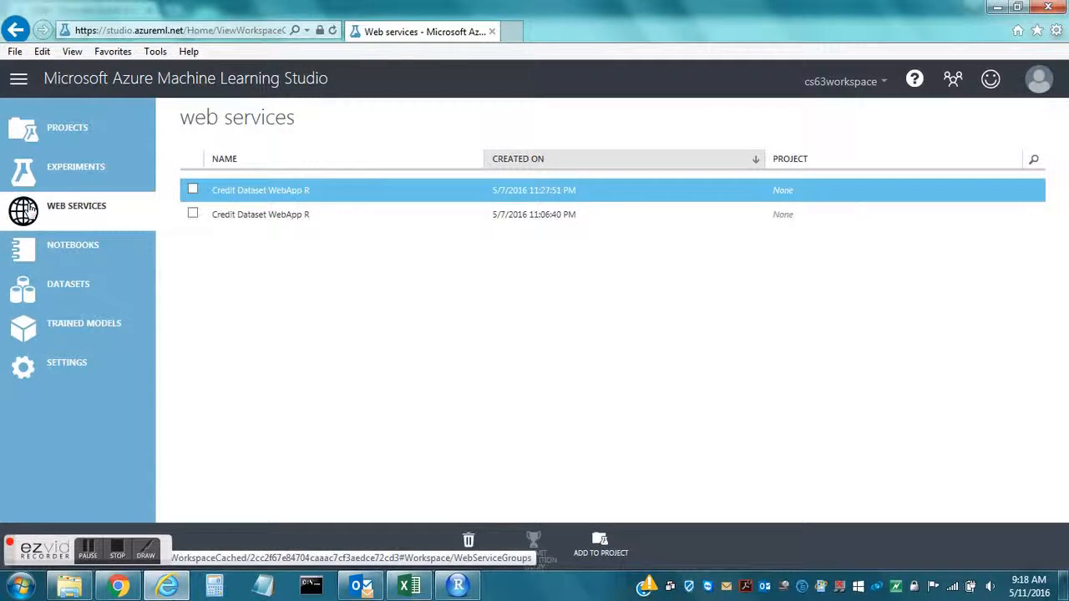
click(263, 192)
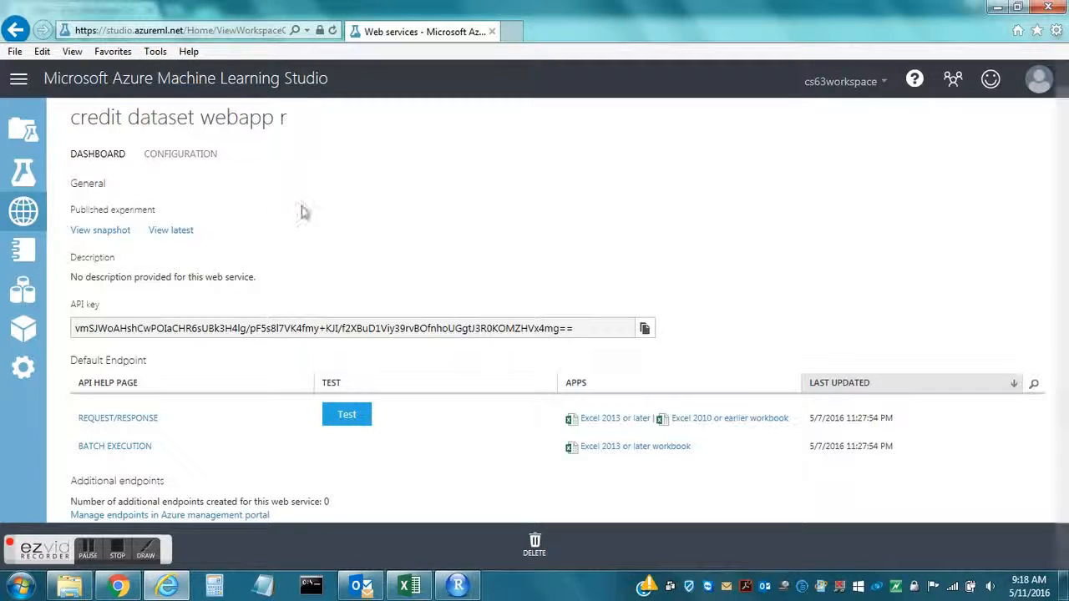
click(488, 331)
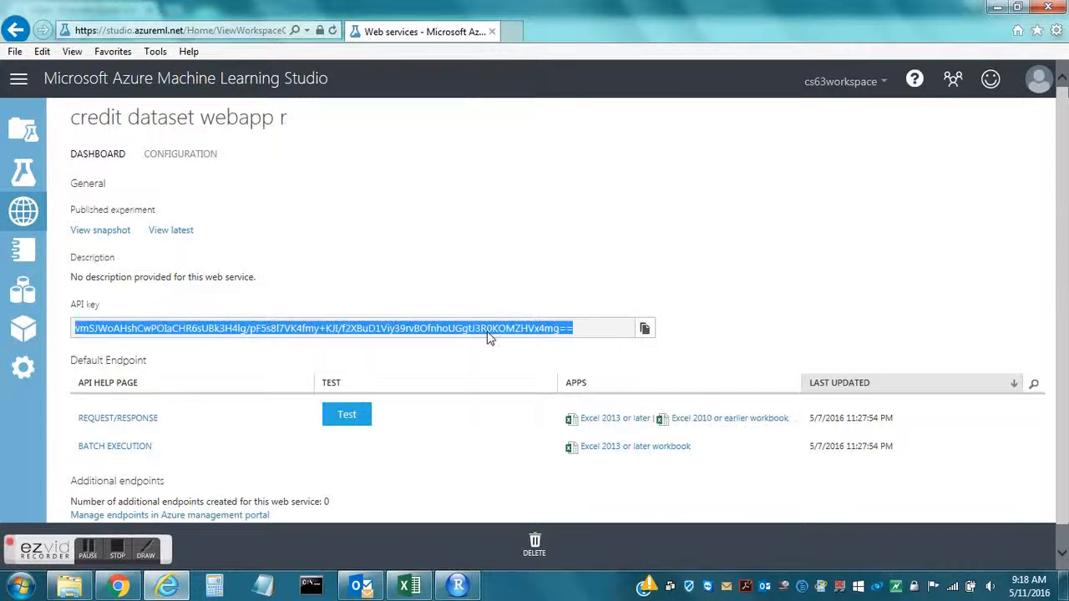
click(466, 264)
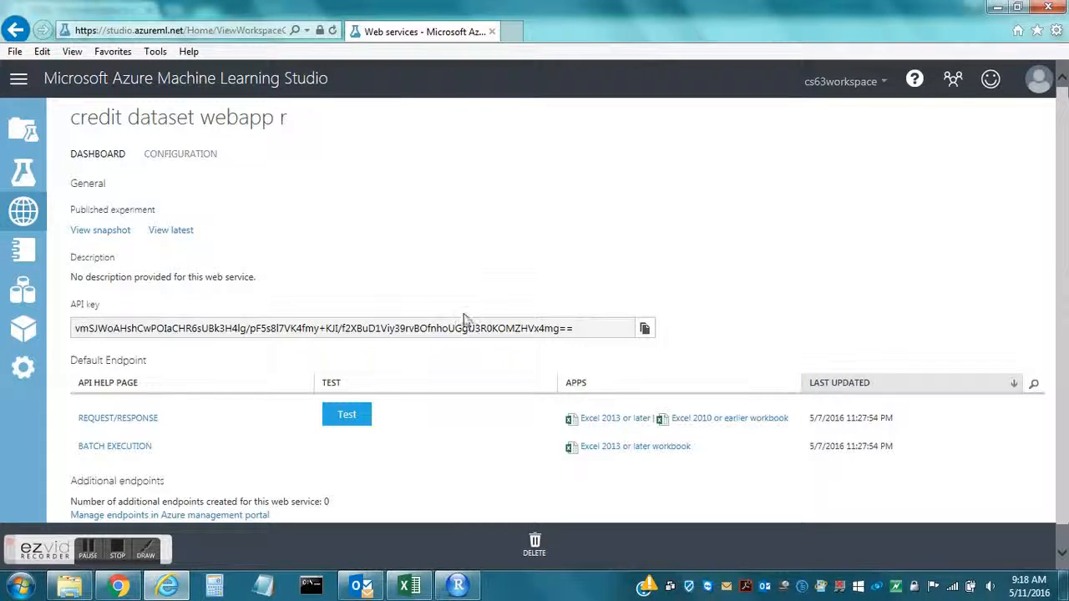
scroll(466, 320, down, 1)
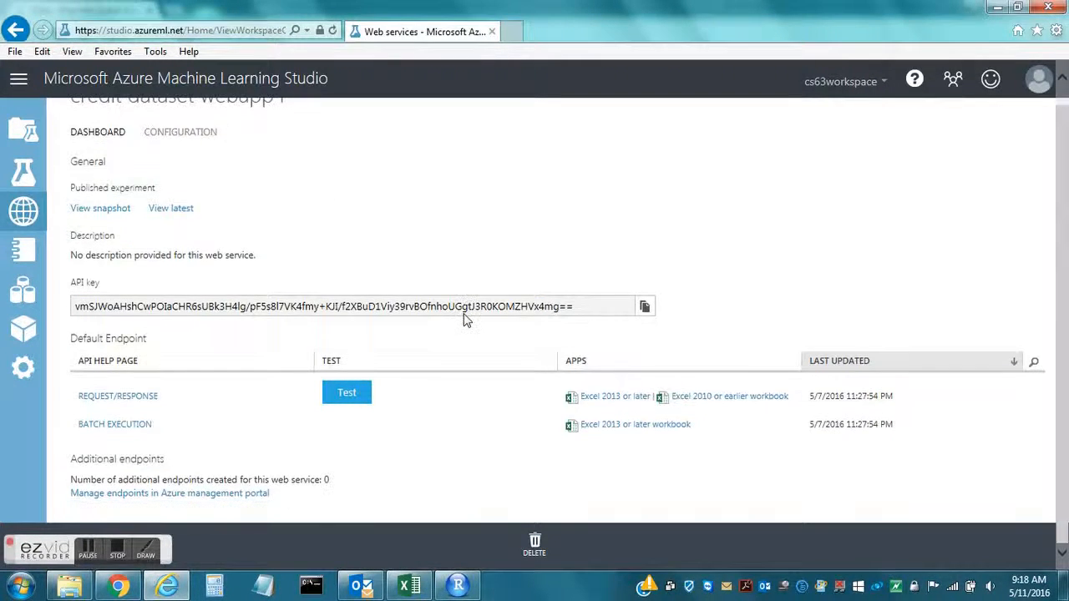
Start a test of the request/response service, setting RevolvingUtilizationOfUnsecuredLines to .5, Age to 25 and NumberOfTime30-59DaysPastDueNotWorse to 3.
click(350, 394)
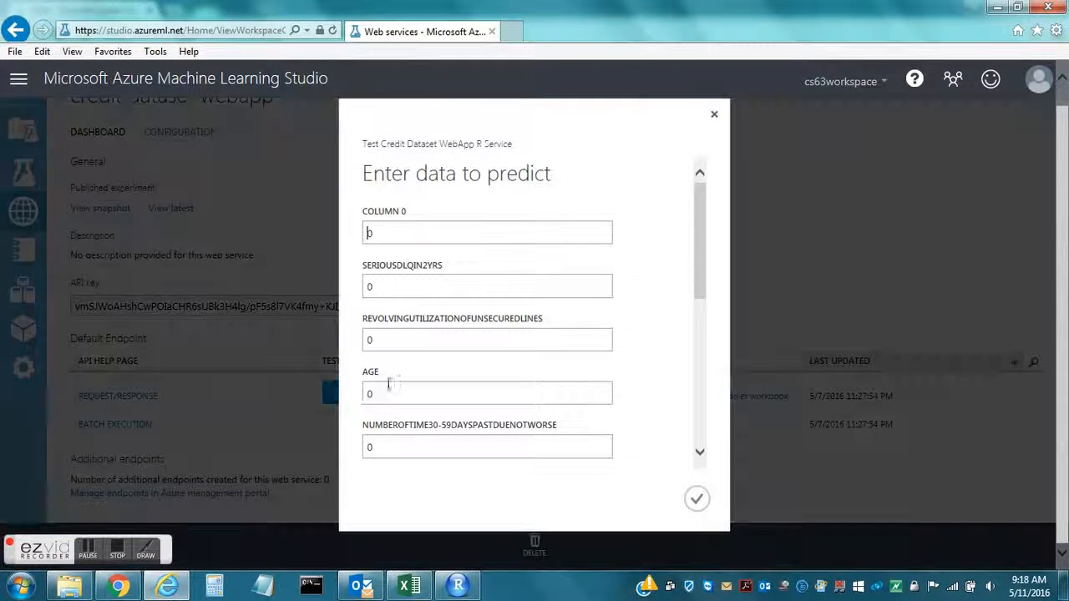
double_click(369, 342)
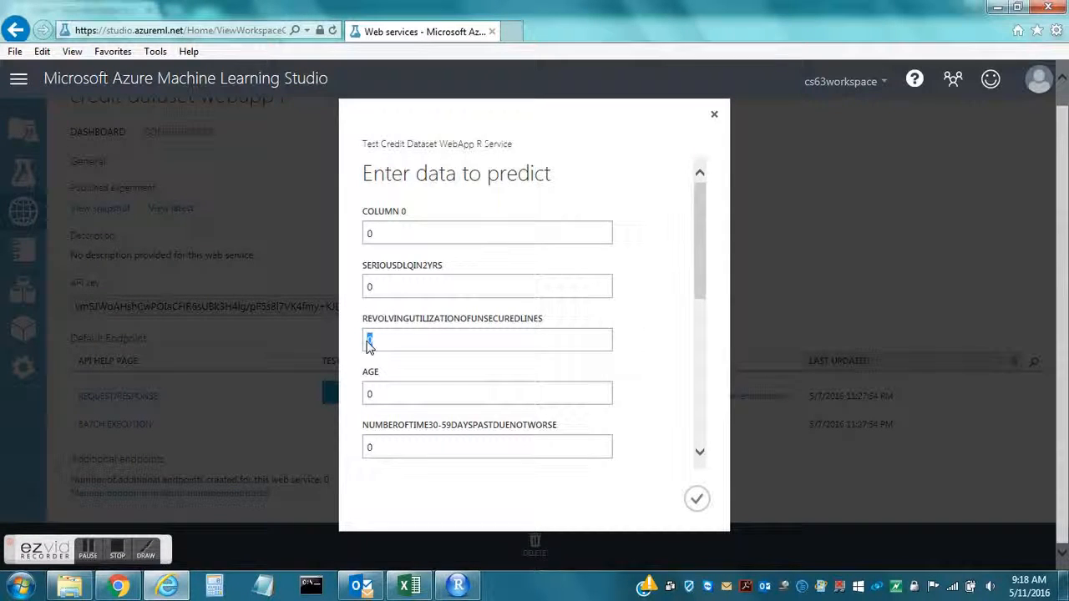
text(.5)
double_click(369, 394)
text(25)
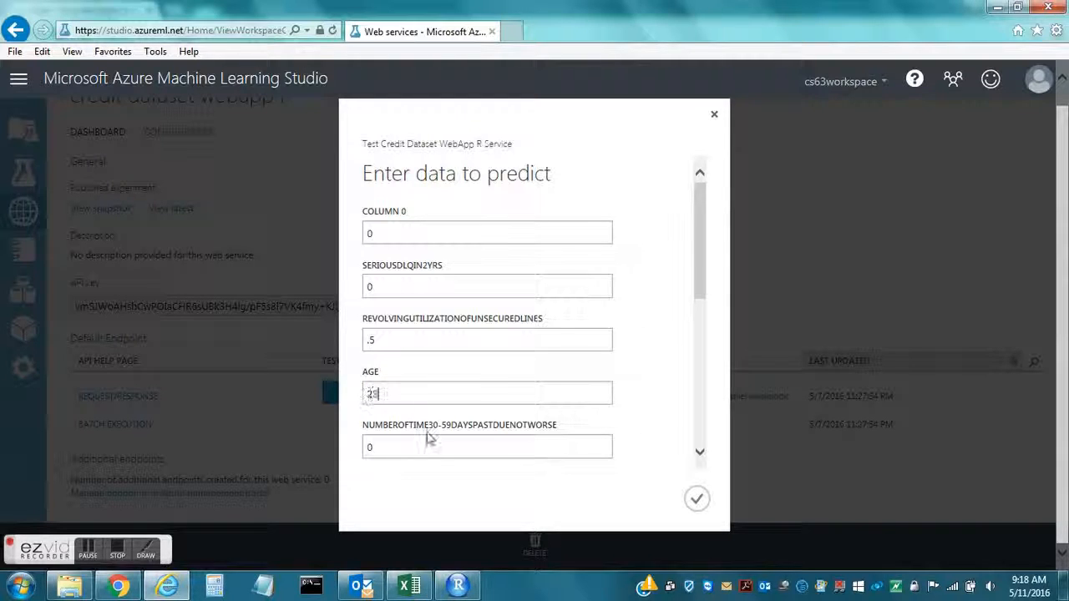
double_click(368, 447)
text(3)
Set DebtRatio to .2, MonthlyIncome to 9000, NumberOfOpenCreditLinesAndLoans to 1 and NumberOfTimes90DaysLate to 1 in the prediction data.
drag(704, 269, 660, 354)
double_click(369, 257)
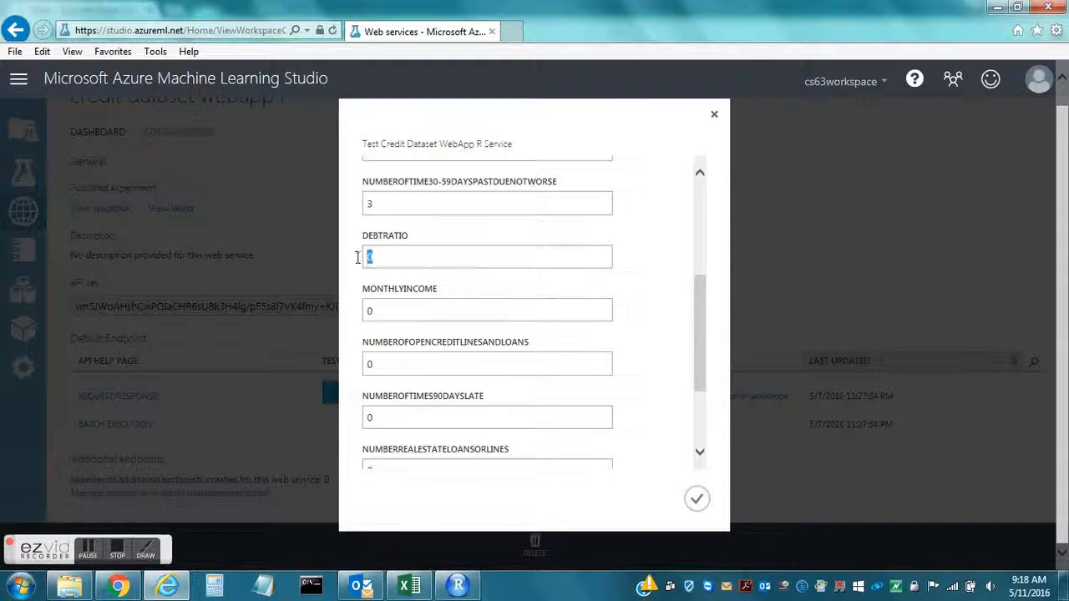
text(.2)
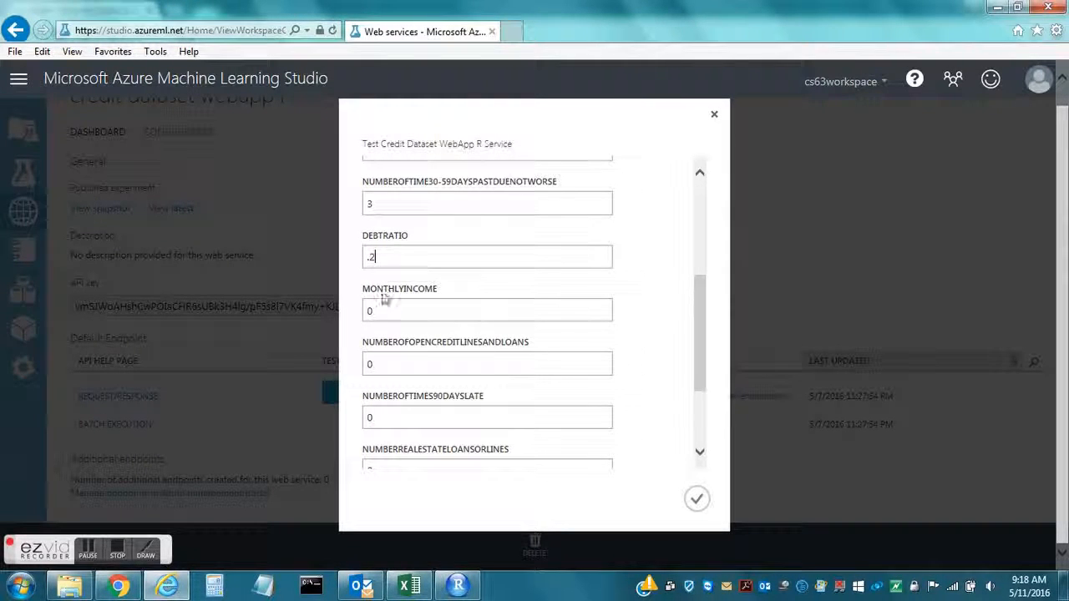
drag(379, 310, 361, 317)
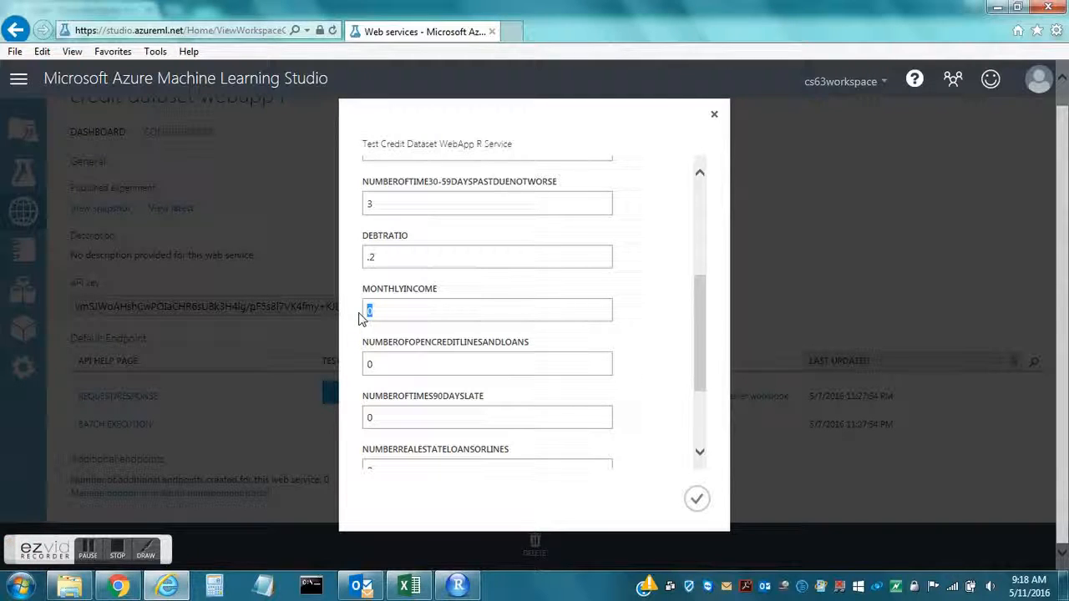
text(9000)
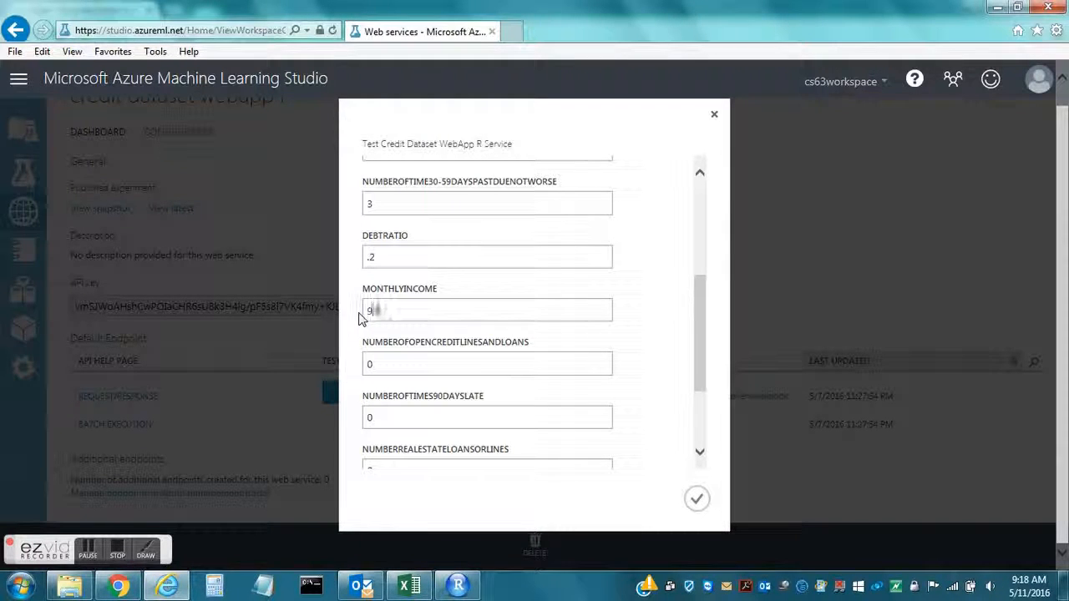
double_click(367, 363)
text(1)
double_click(368, 417)
text(1)
Set NumberRealEstateLoansOrLines to 2, NumberOfTime60-89DaysPastDueNotWorse to 1 and NumberOfDependents to 2, submit the test, and examine the returned probability.
drag(704, 357, 699, 429)
drag(372, 335, 352, 342)
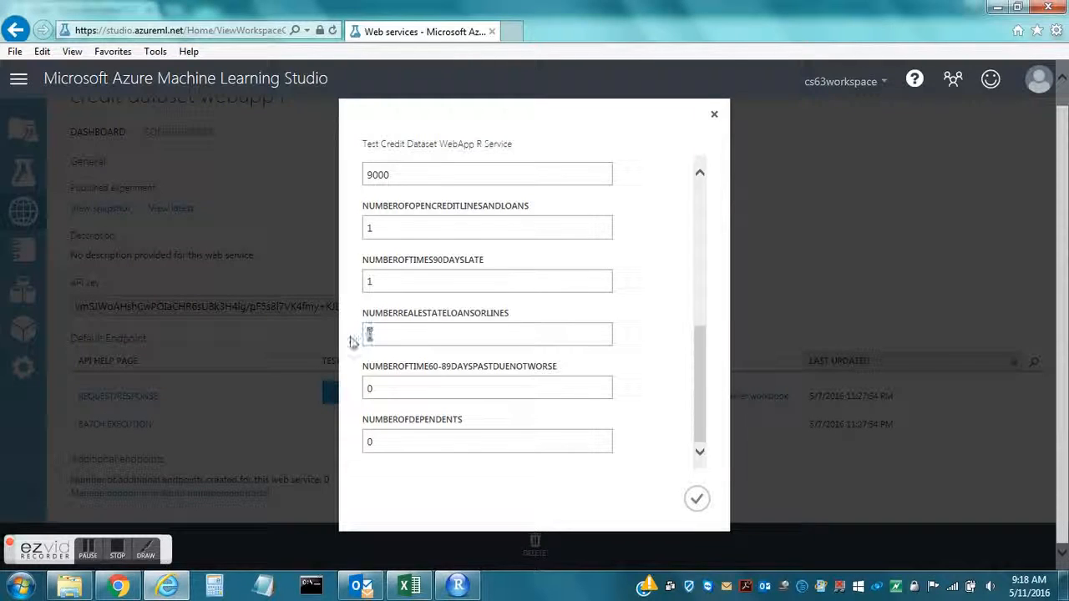
text(22)
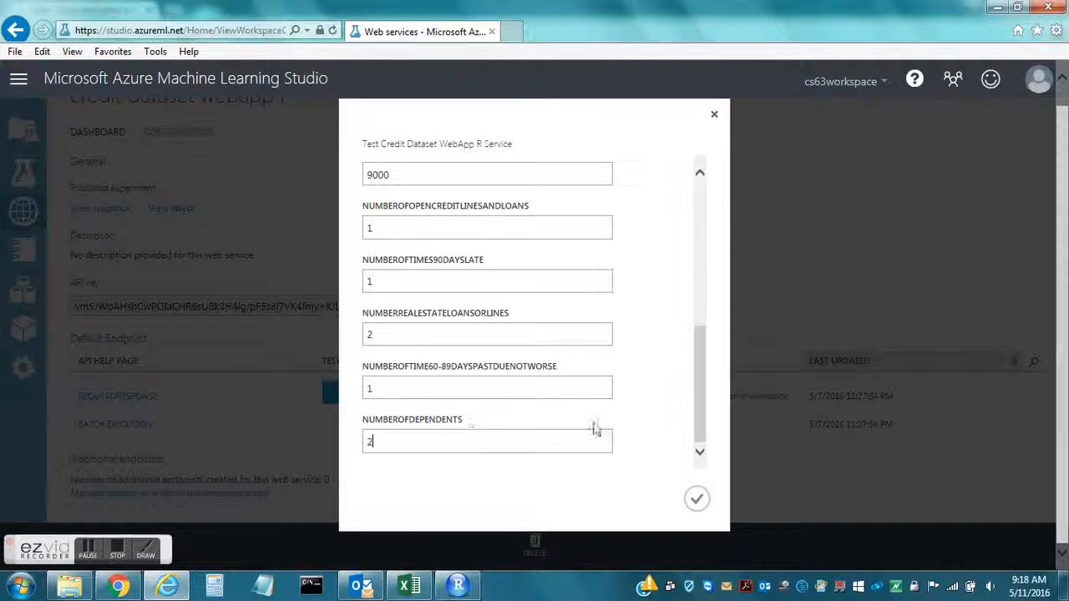
click(697, 500)
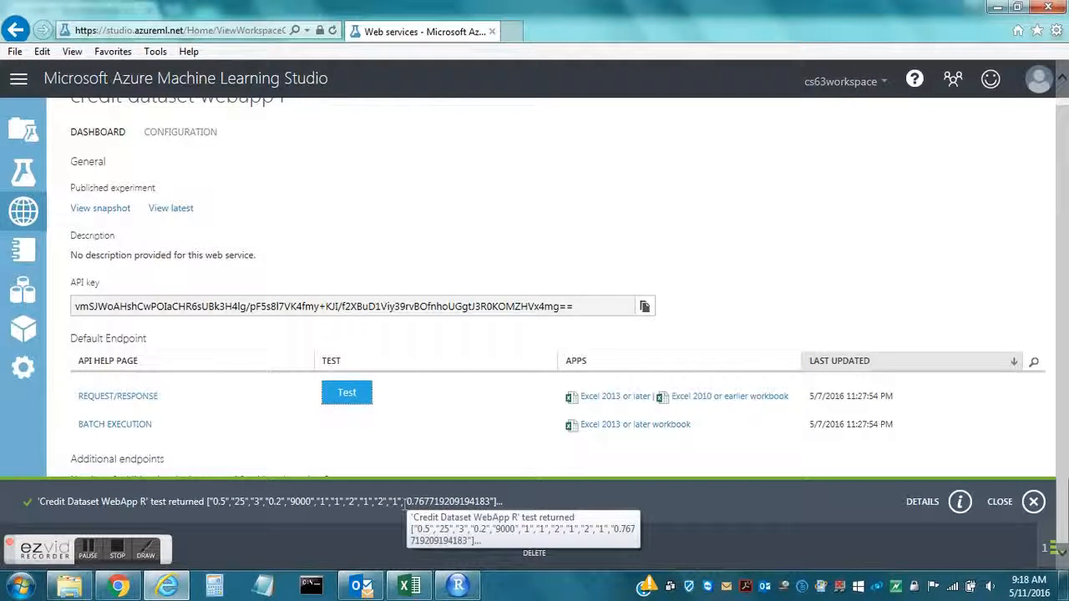
drag(405, 501, 491, 502)
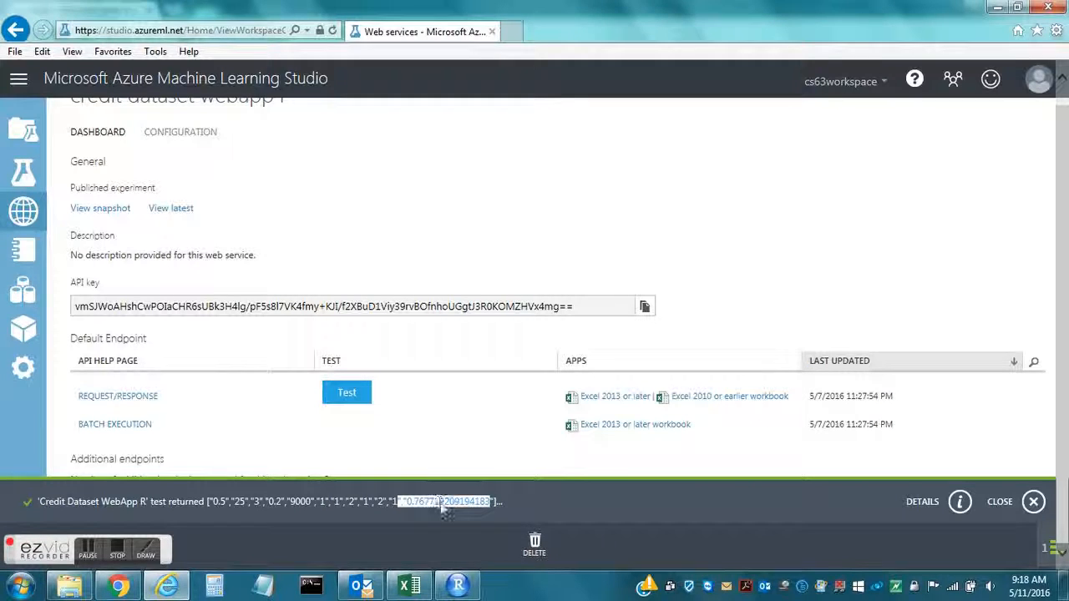
click(693, 245)
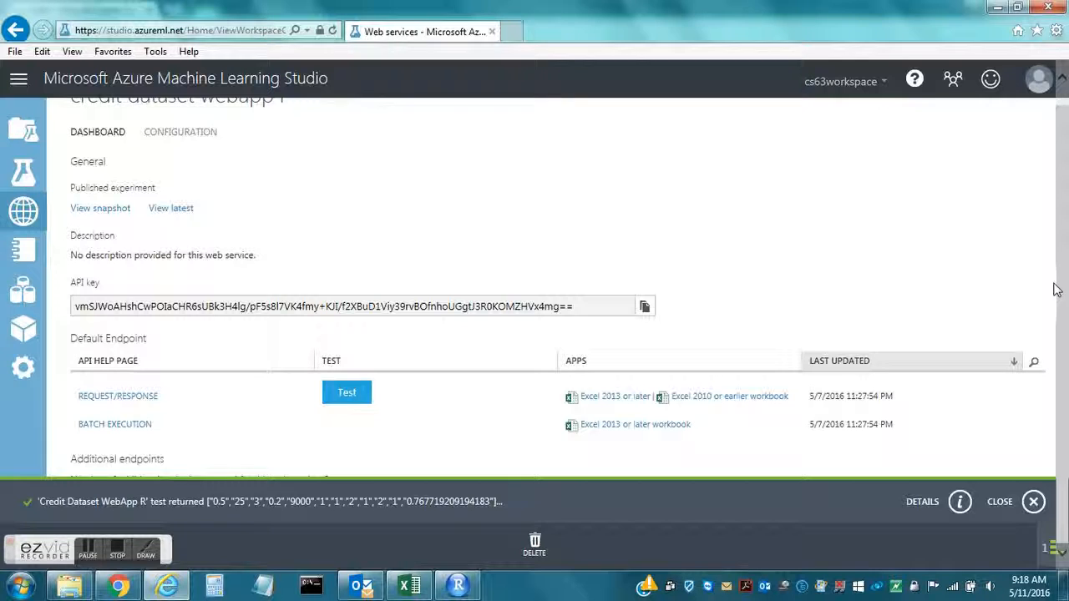
Open the Request/Response API documentation for the Credit Dataset WebApp R service and review it through the output columns.
click(145, 397)
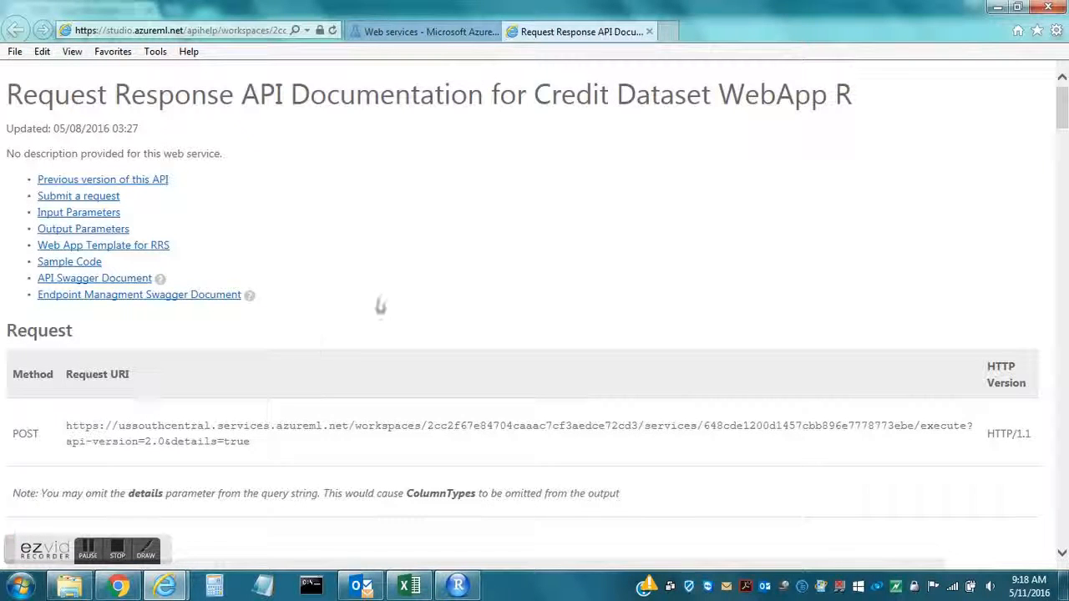
scroll(473, 289, down, 10)
scroll(493, 286, down, 15)
scroll(536, 315, down, 15)
scroll(537, 315, down, 15)
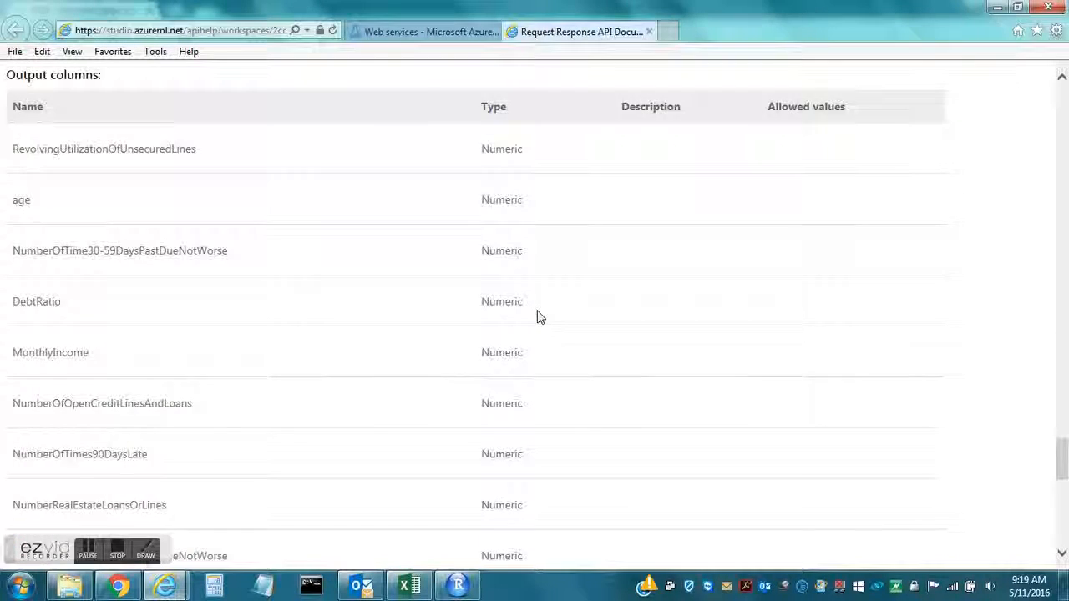
scroll(537, 316, down, 15)
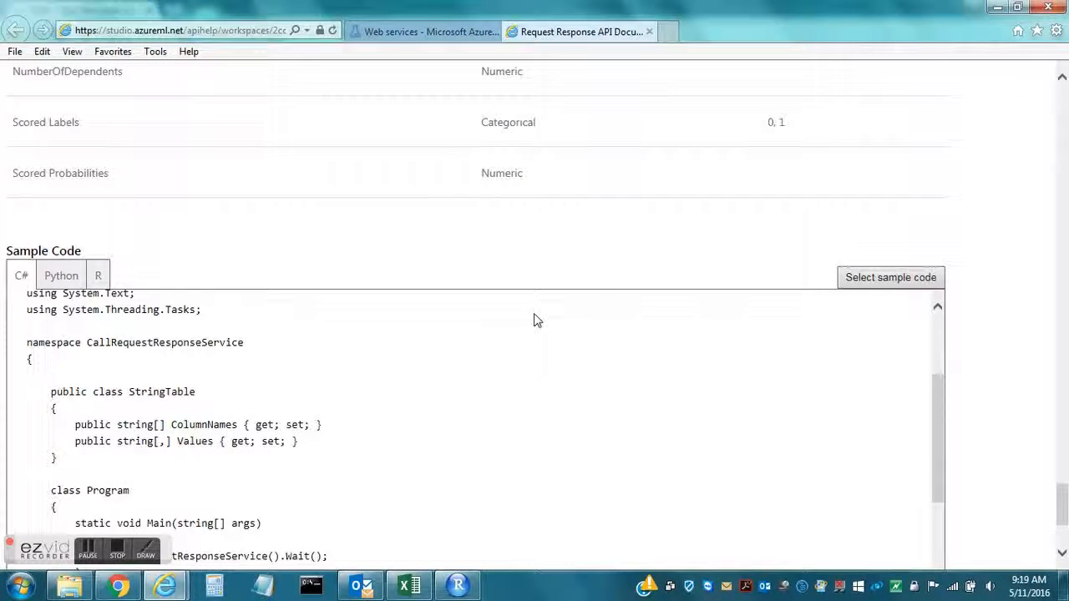
Show the R version of the sample code and examine its request inputs, API key placeholder and service URL.
click(100, 276)
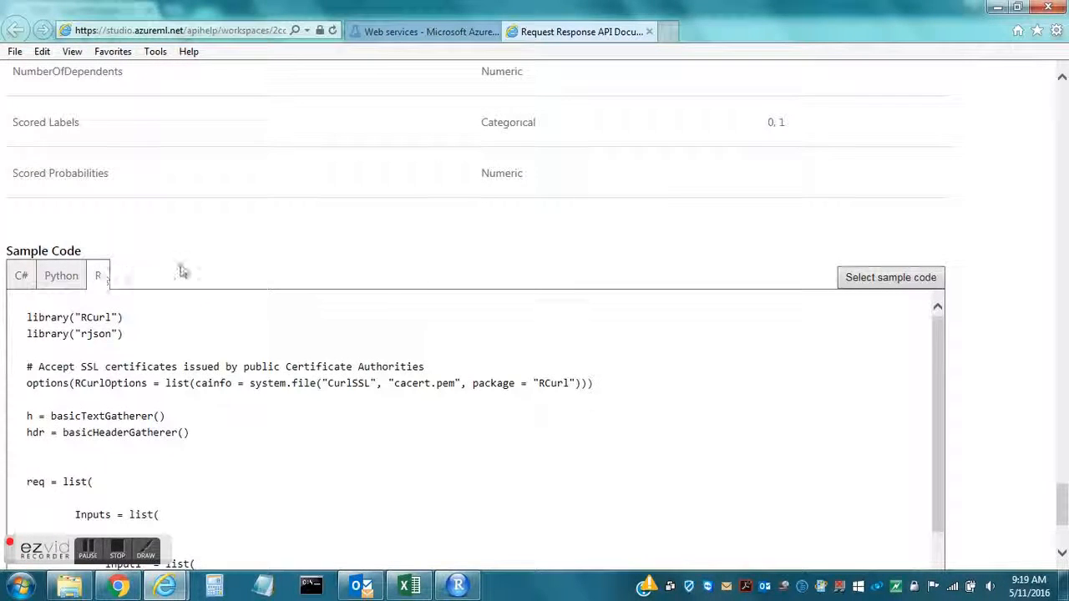
scroll(810, 384, down, 12)
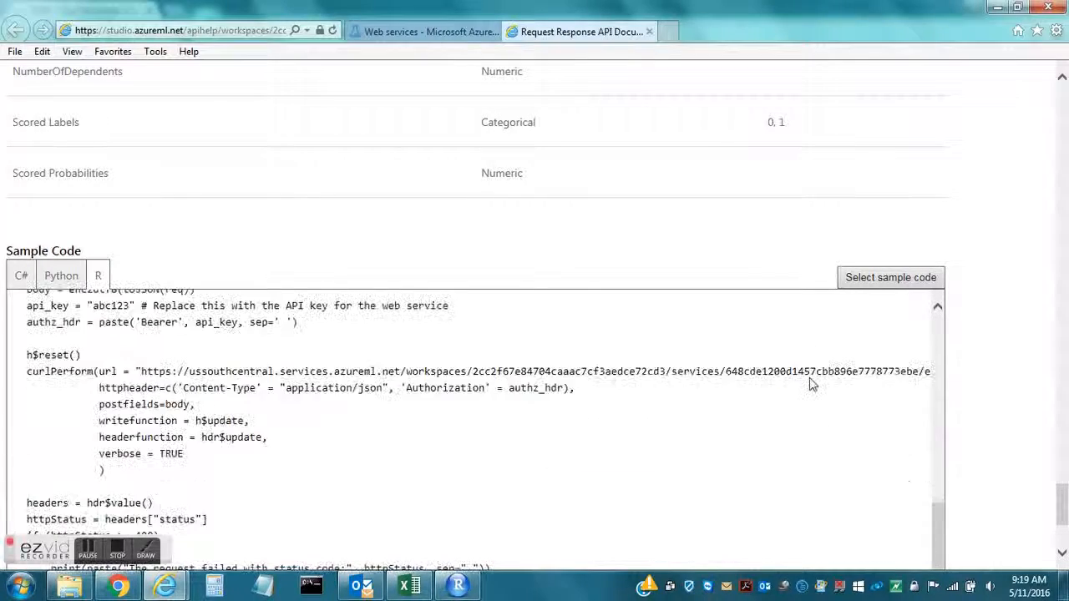
scroll(810, 385, up, 8)
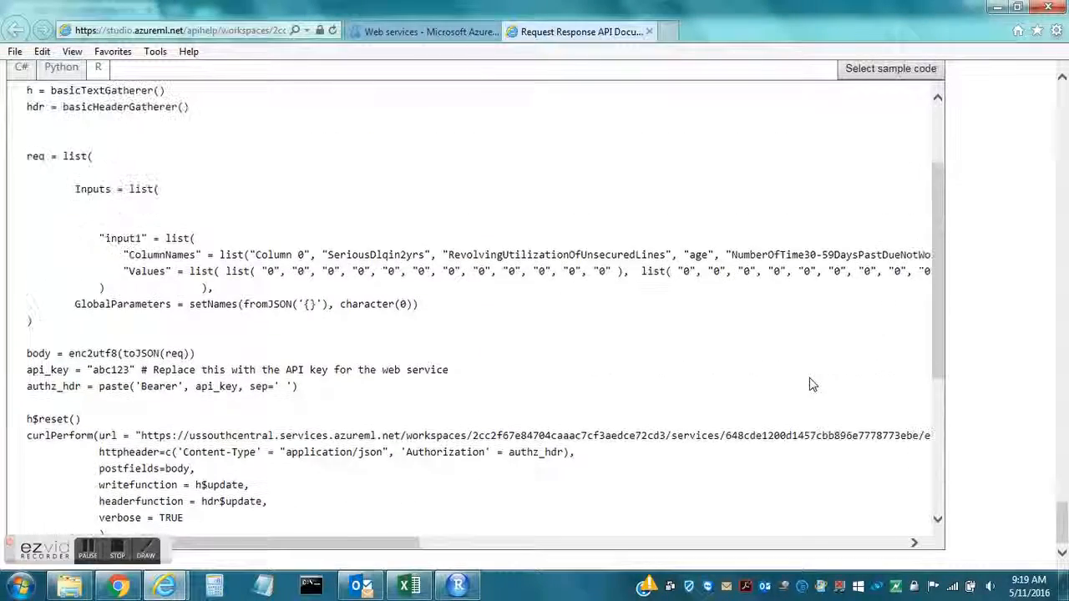
Switch to RStudio and review the credit_api.R script from the library calls to the final result printing.
click(473, 587)
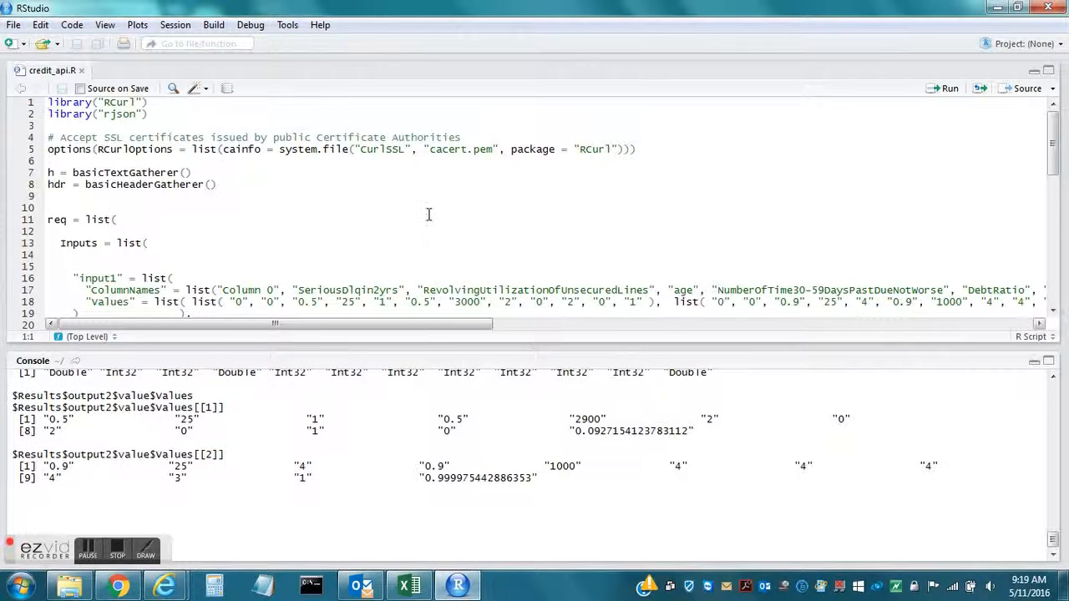
scroll(398, 215, down, 3)
scroll(399, 215, down, 8)
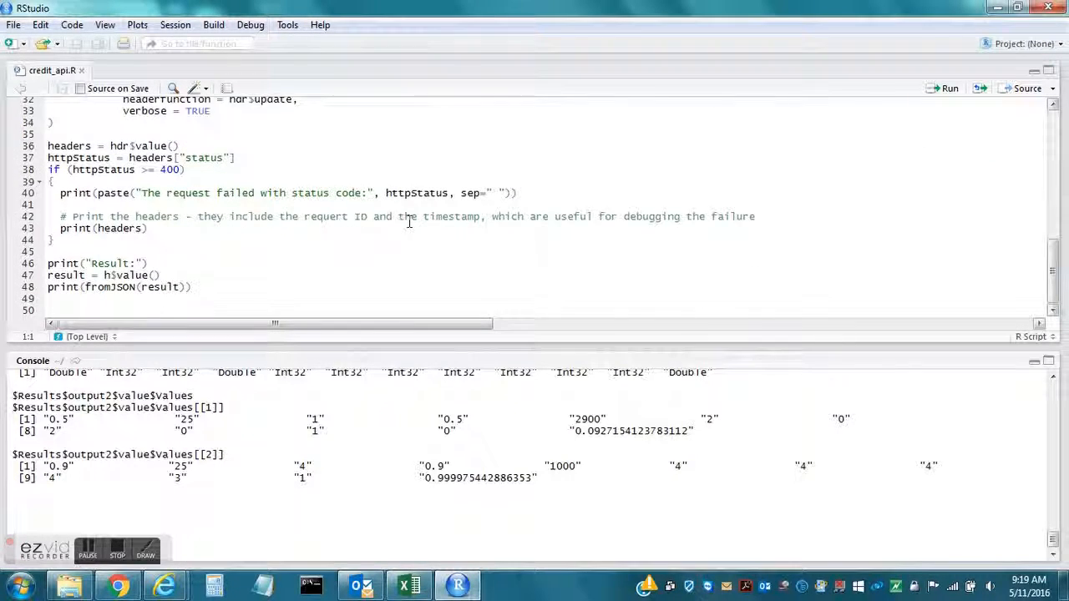
scroll(409, 222, up, 10)
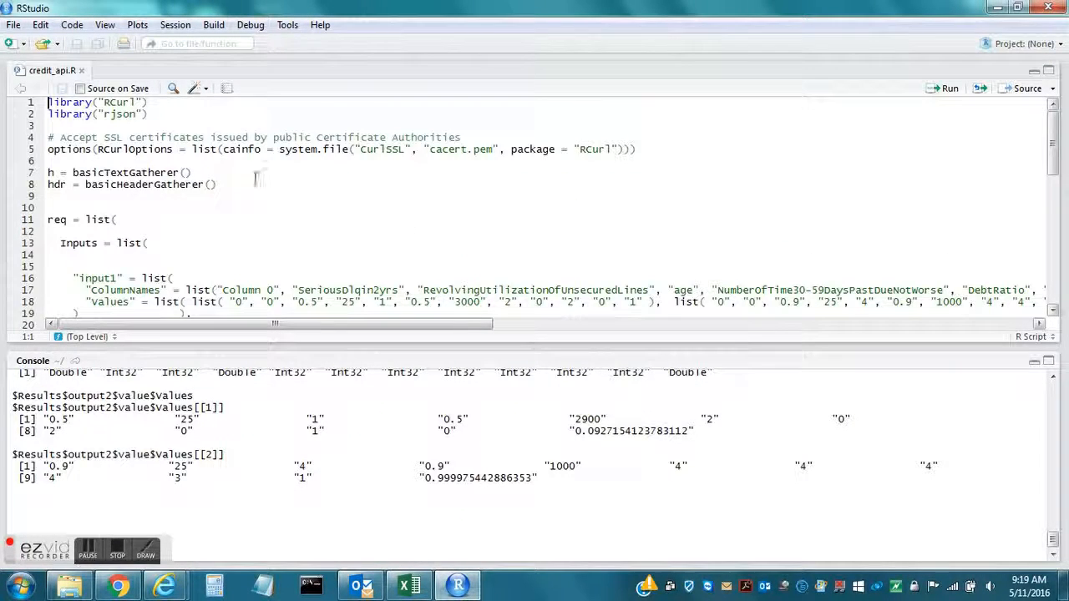
Select the entire credit_api.R script for running, and highlight the scored probability of each of the two records in the console output.
drag(47, 102, 331, 372)
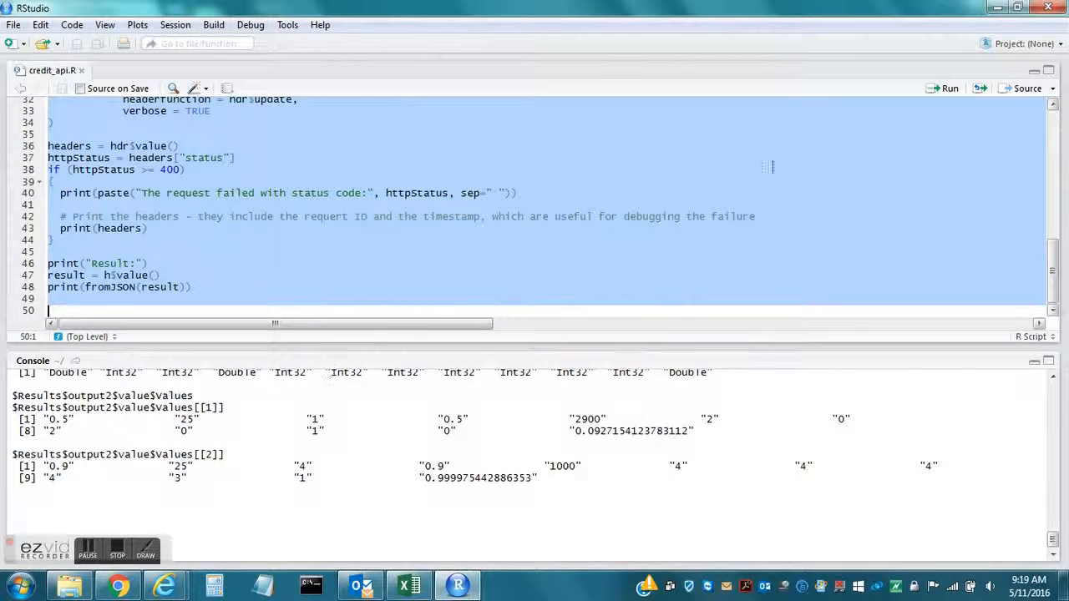
click(946, 92)
double_click(445, 478)
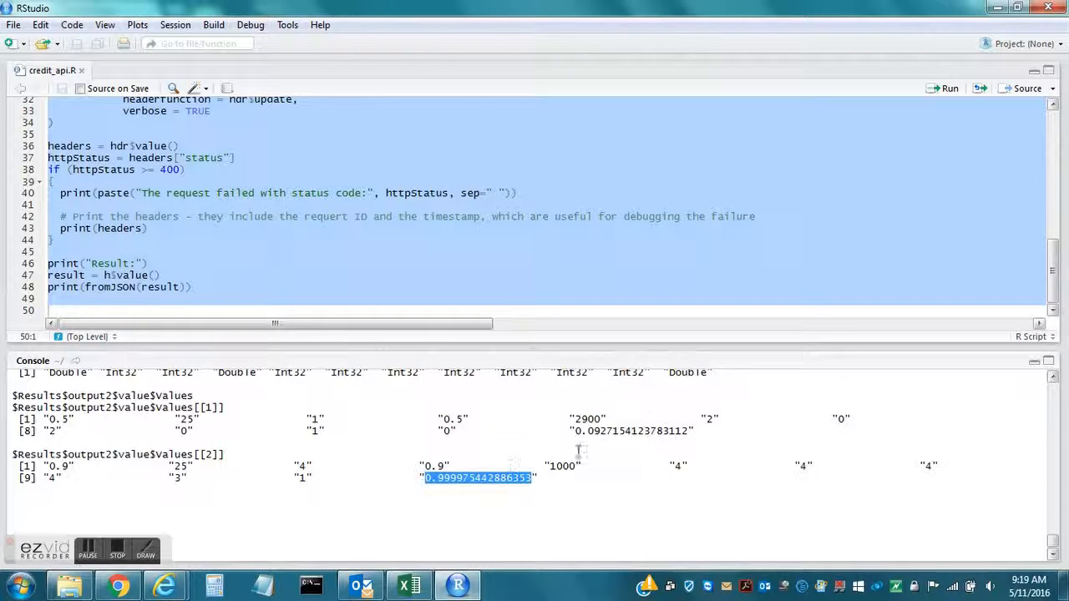
double_click(618, 431)
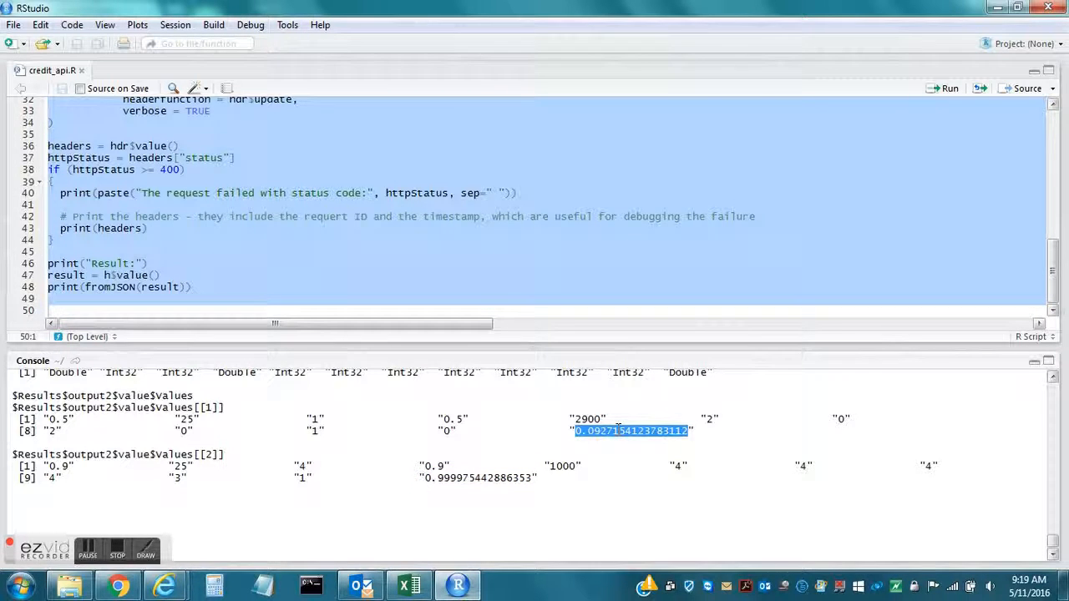